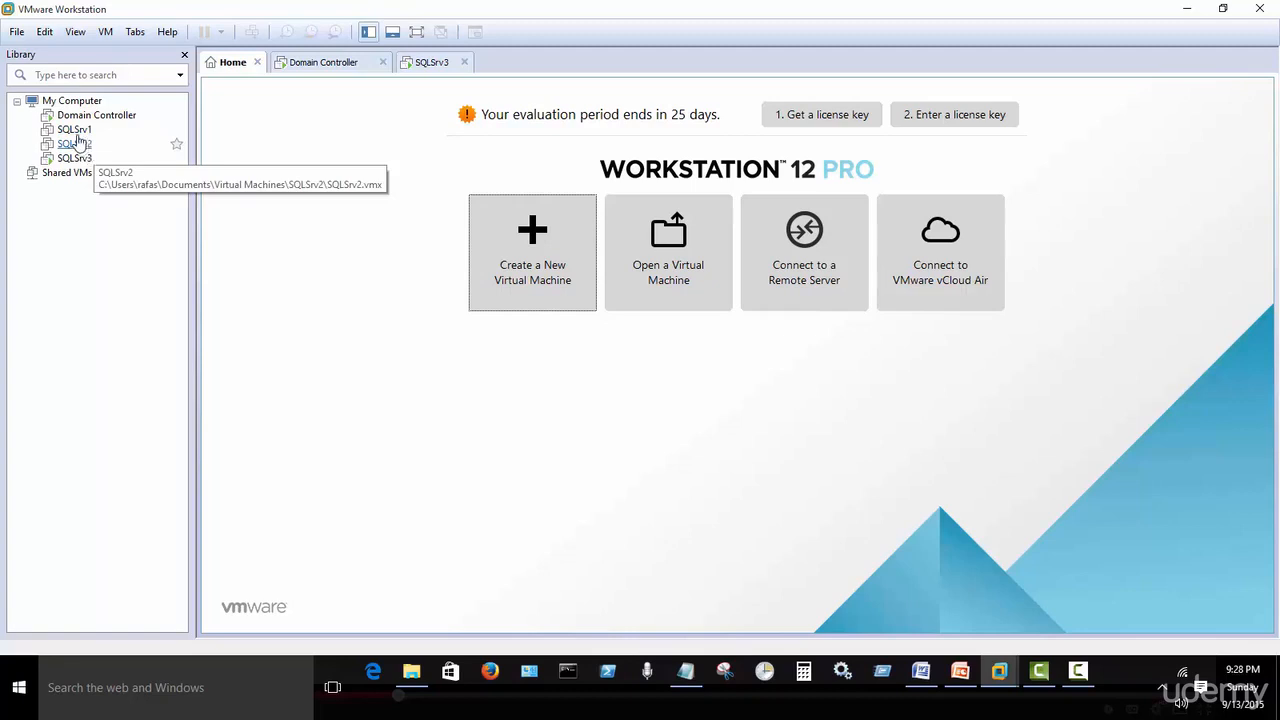
Switch from the SQLSrv1 machine to the SQLSrv3 console and show it full screen.
right_click(76, 133)
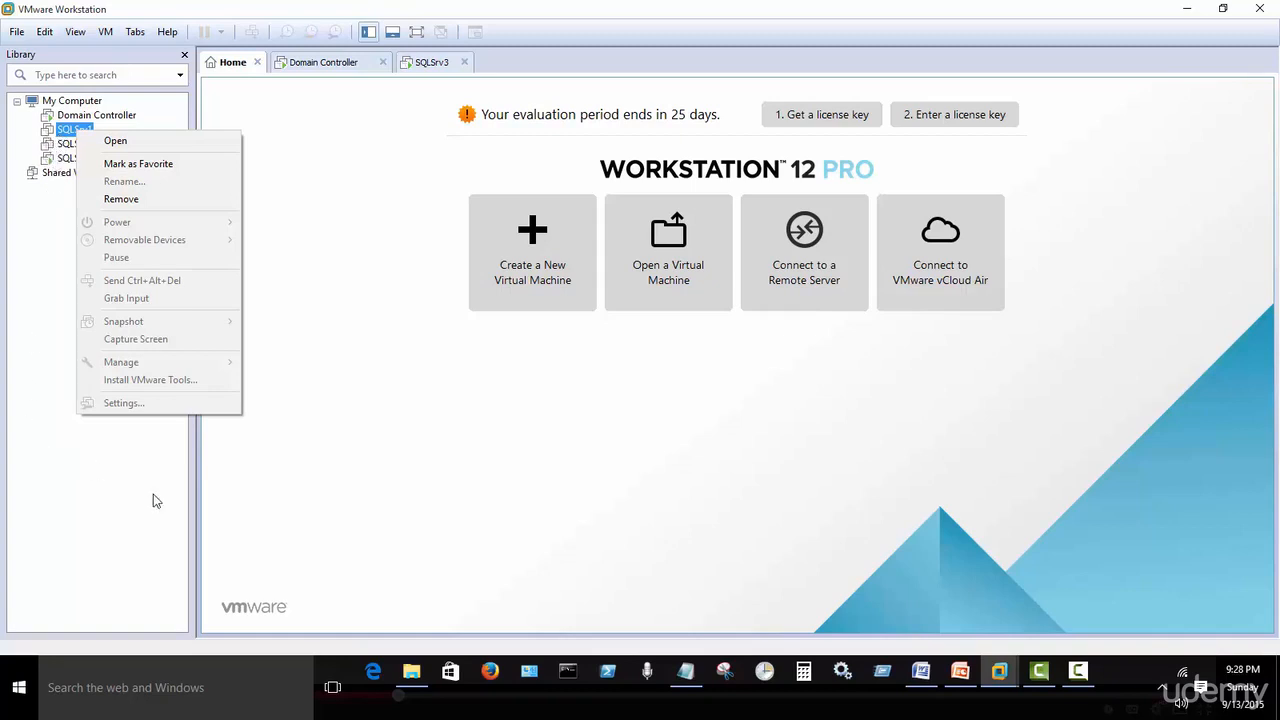
click(450, 510)
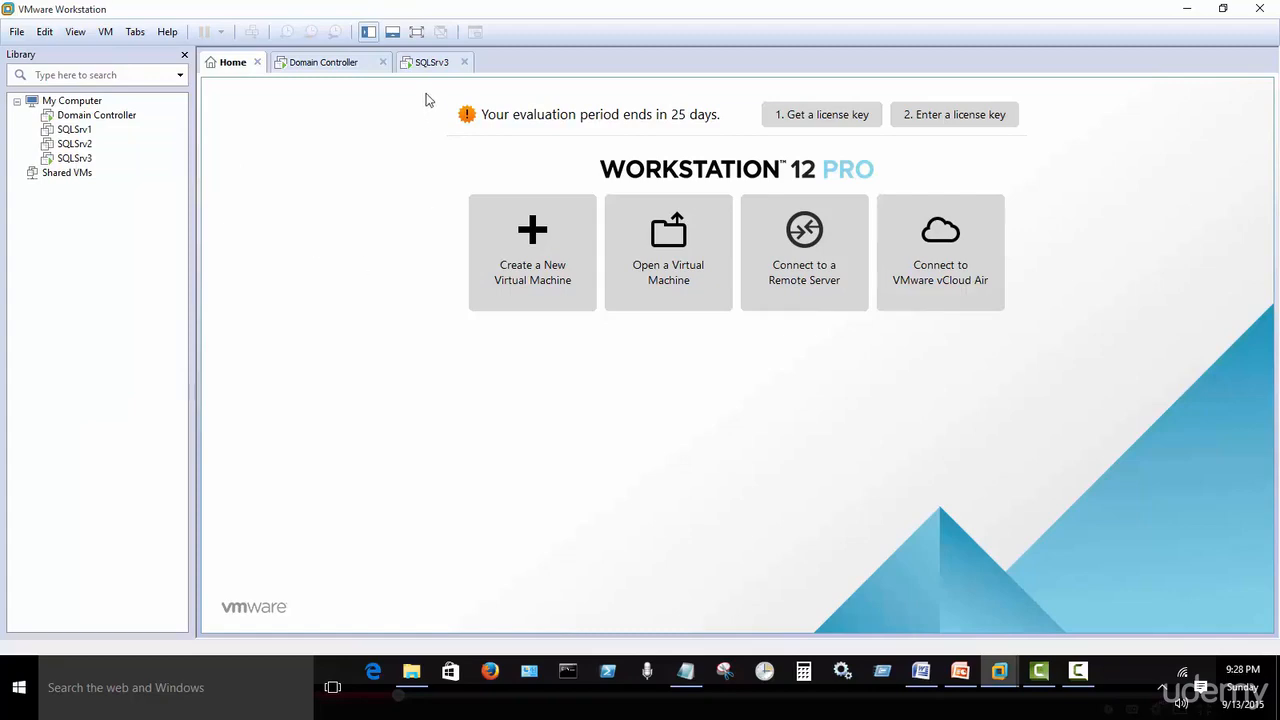
click(432, 64)
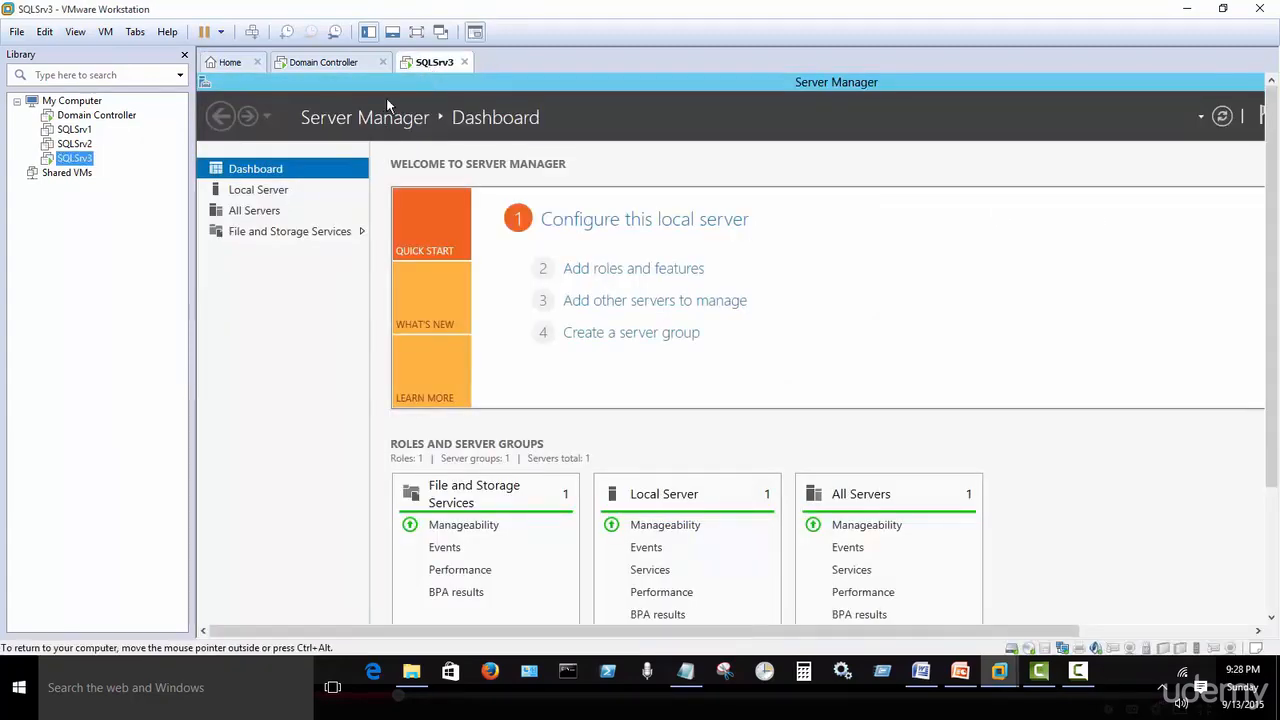
click(417, 32)
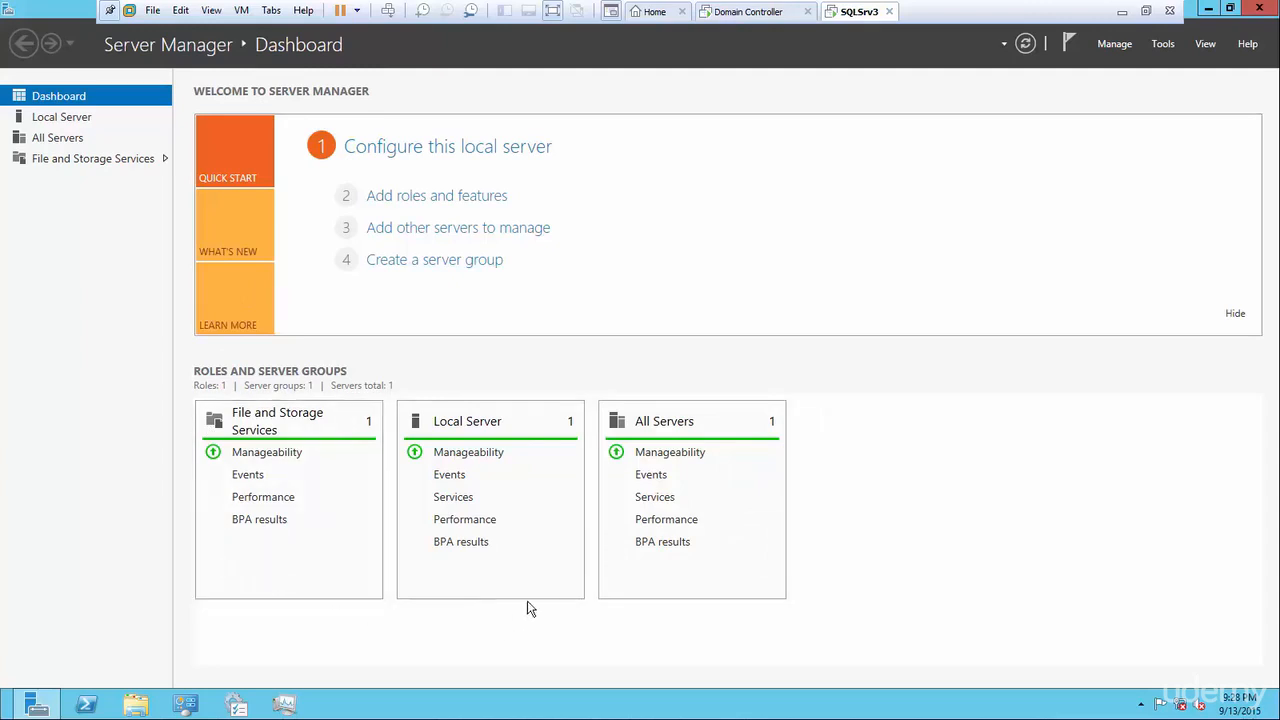
Save Server Manager properties with 'Do not start at logon' kept checked.
click(1112, 44)
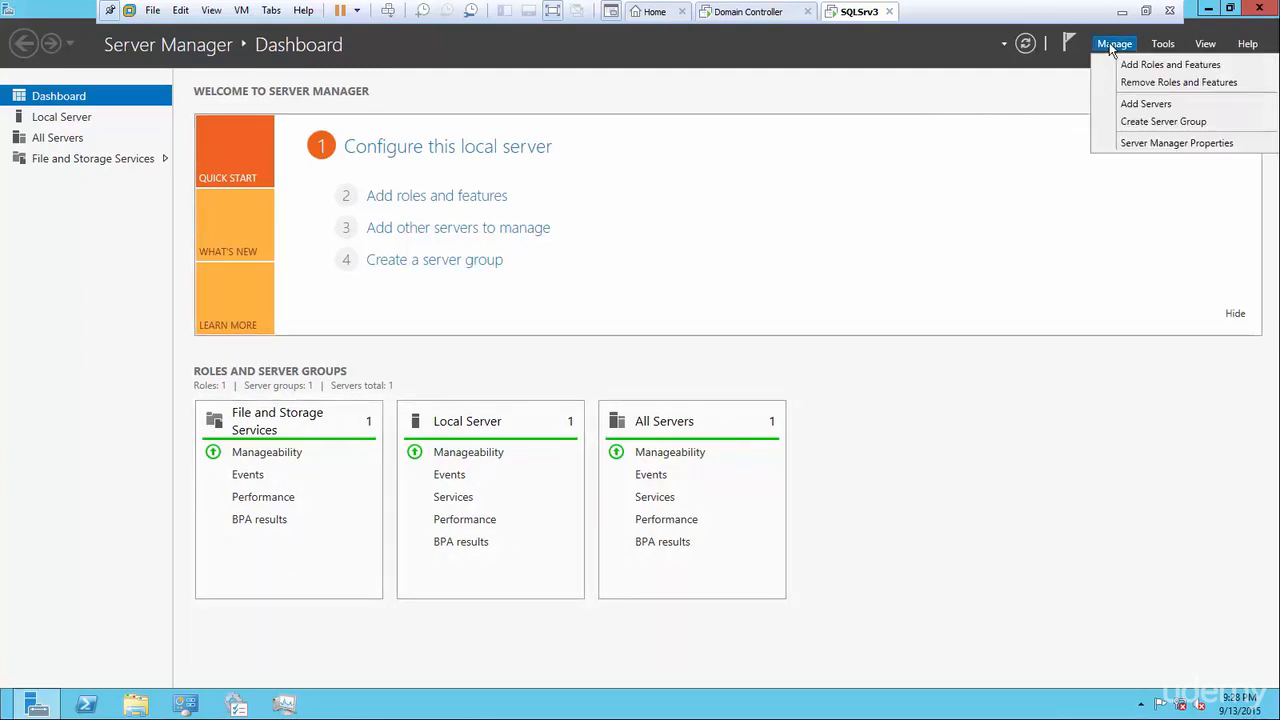
click(1168, 142)
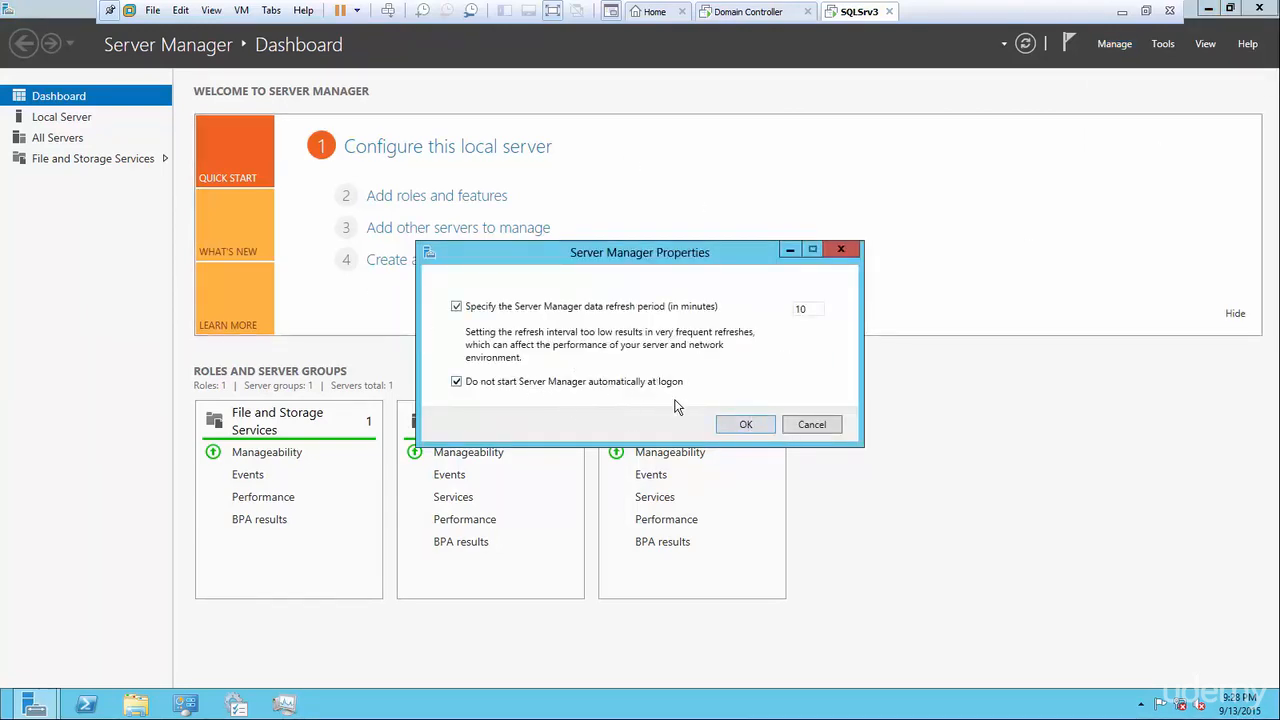
click(754, 429)
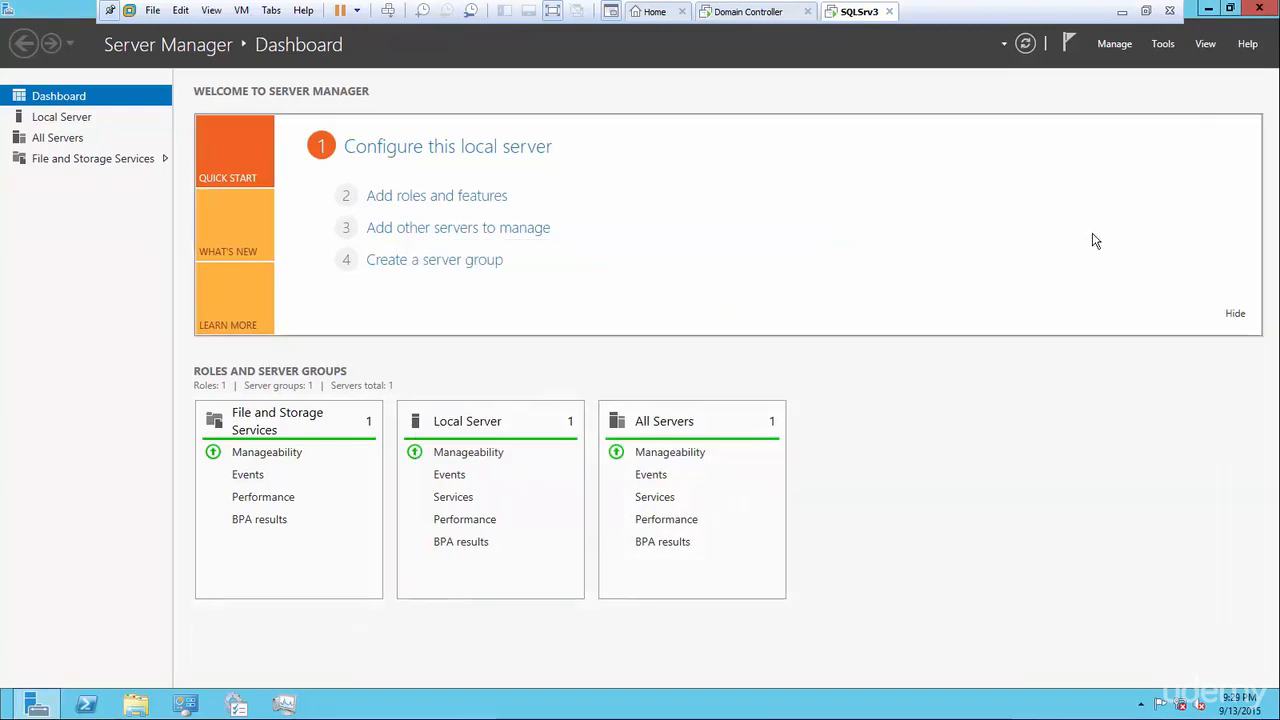
Close Server Manager and enable the Windows Audio Service through the tray speaker's Sounds settings.
click(1260, 9)
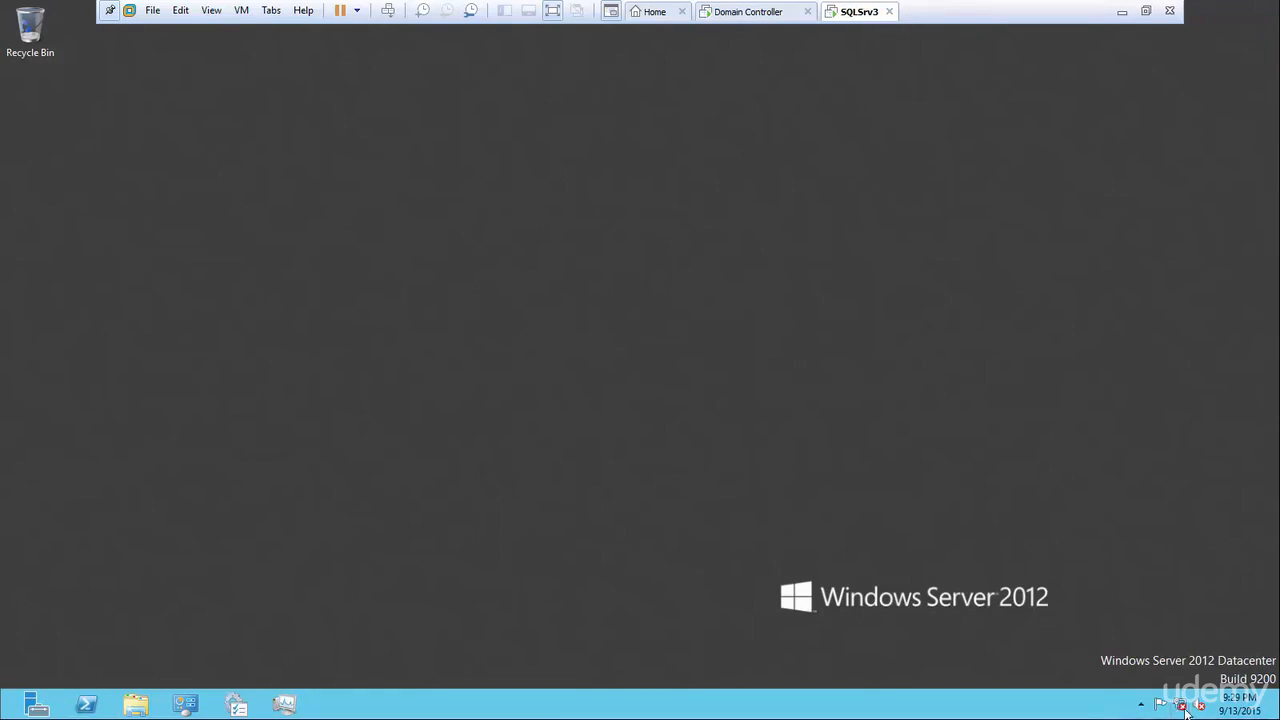
mouse_move(1184, 708)
right_click(1202, 712)
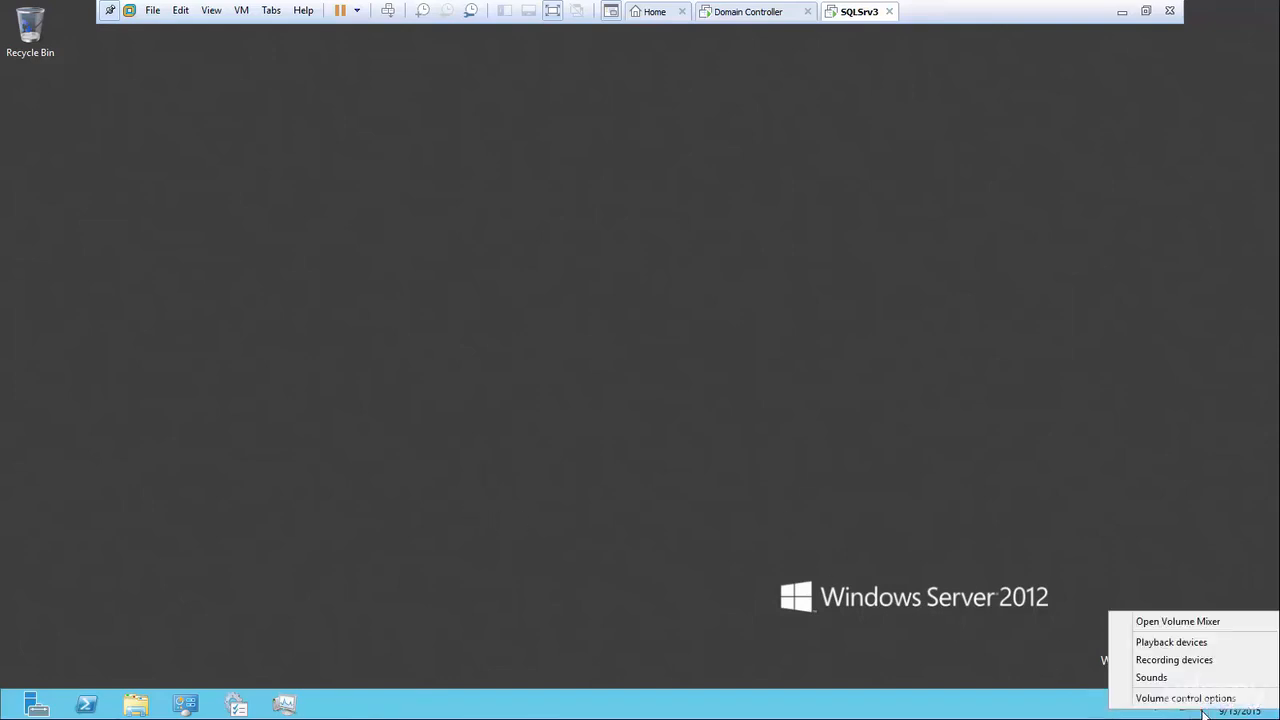
click(1153, 677)
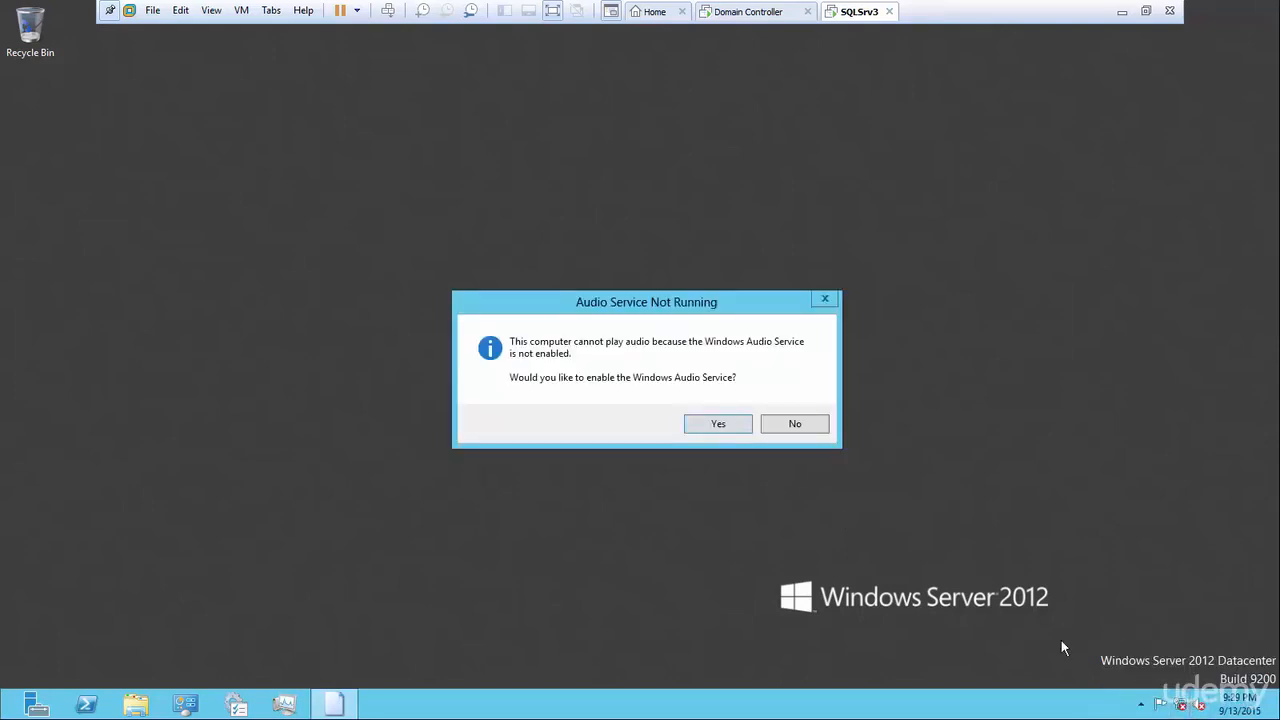
click(708, 428)
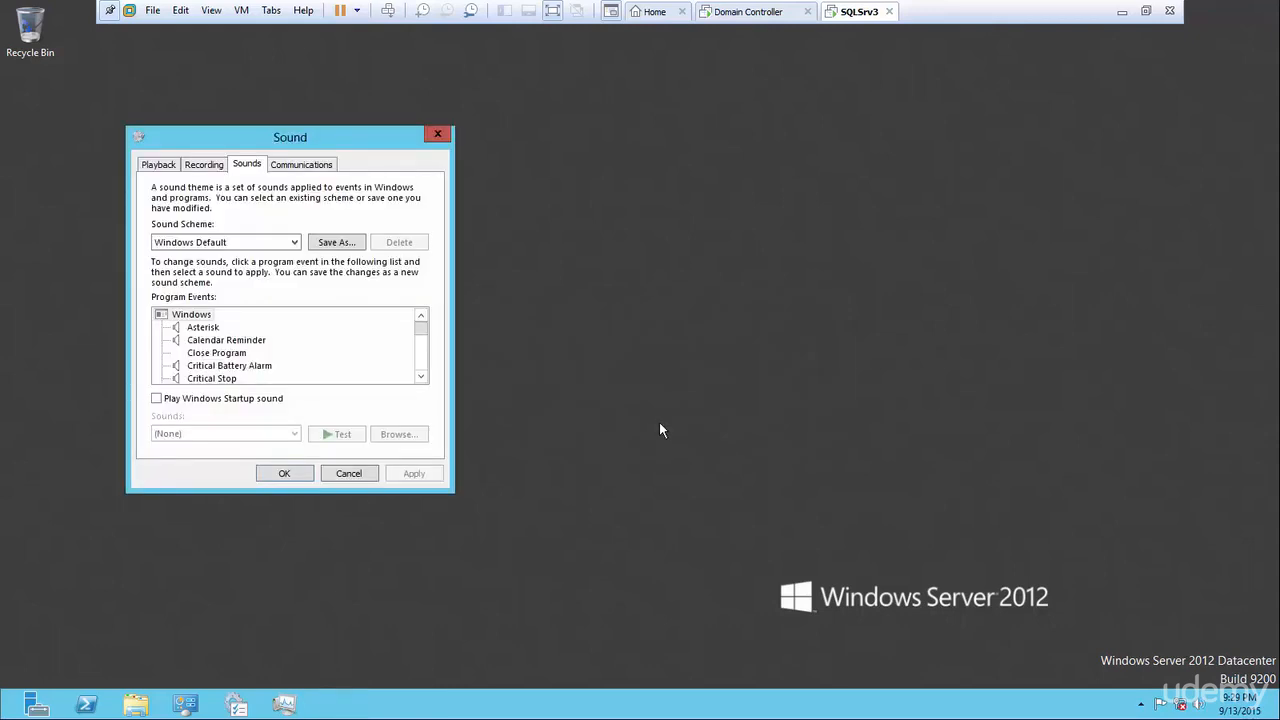
click(282, 474)
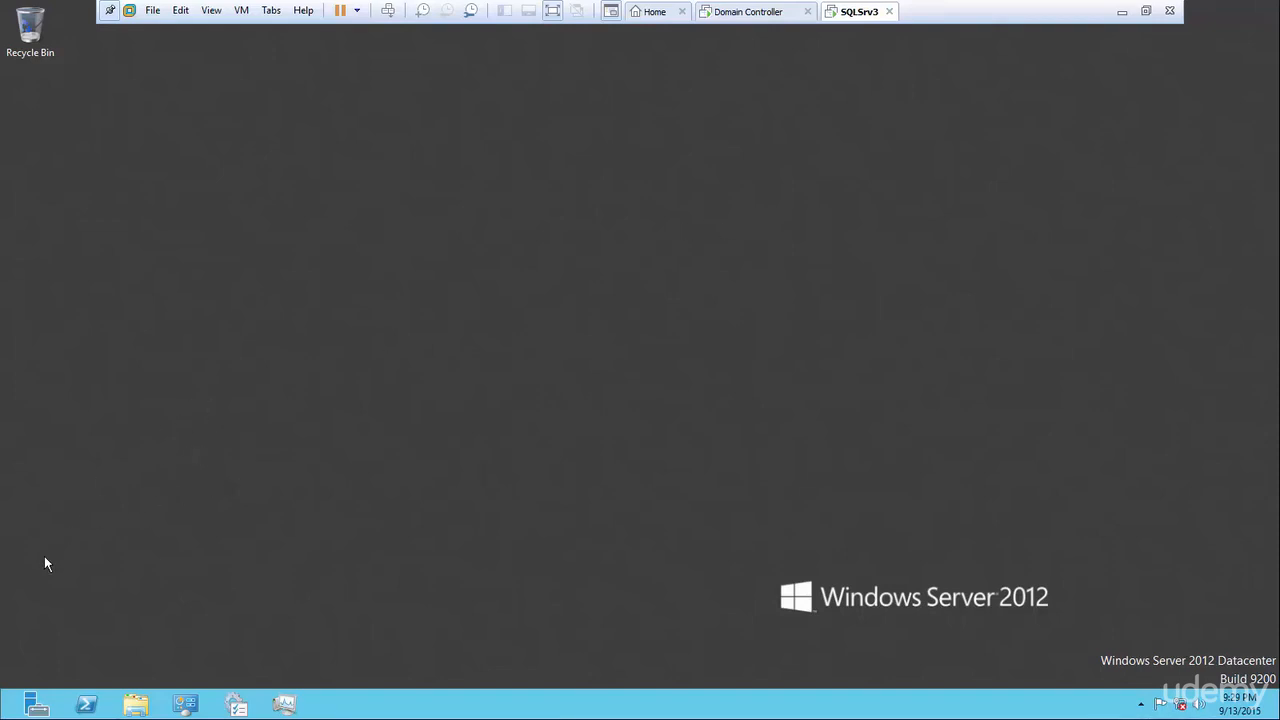
mouse_move(2, 712)
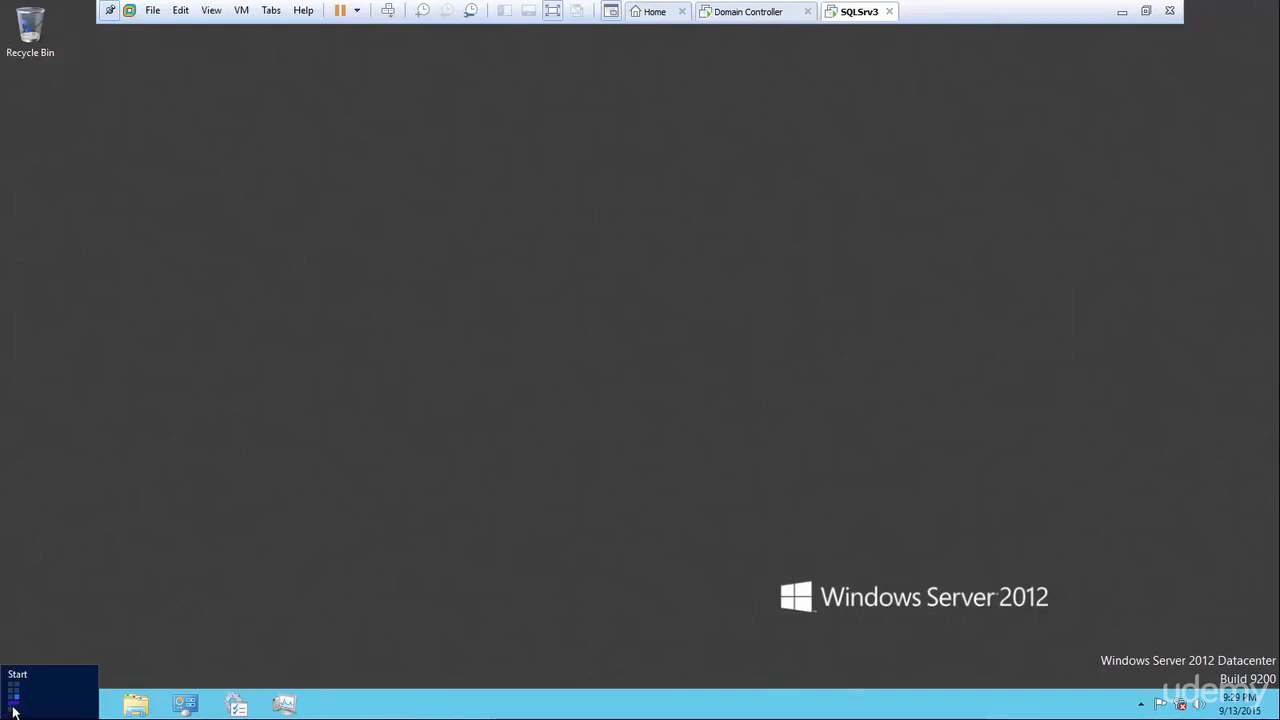
click(4, 712)
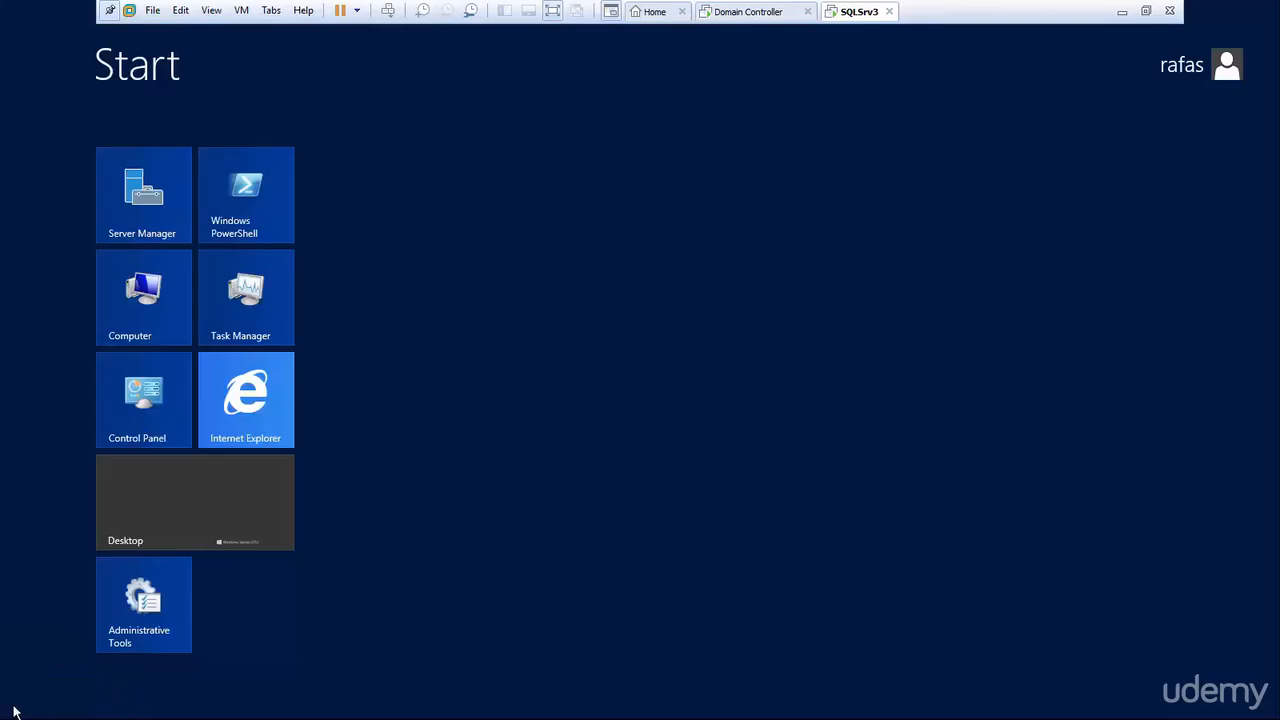
right_click(140, 405)
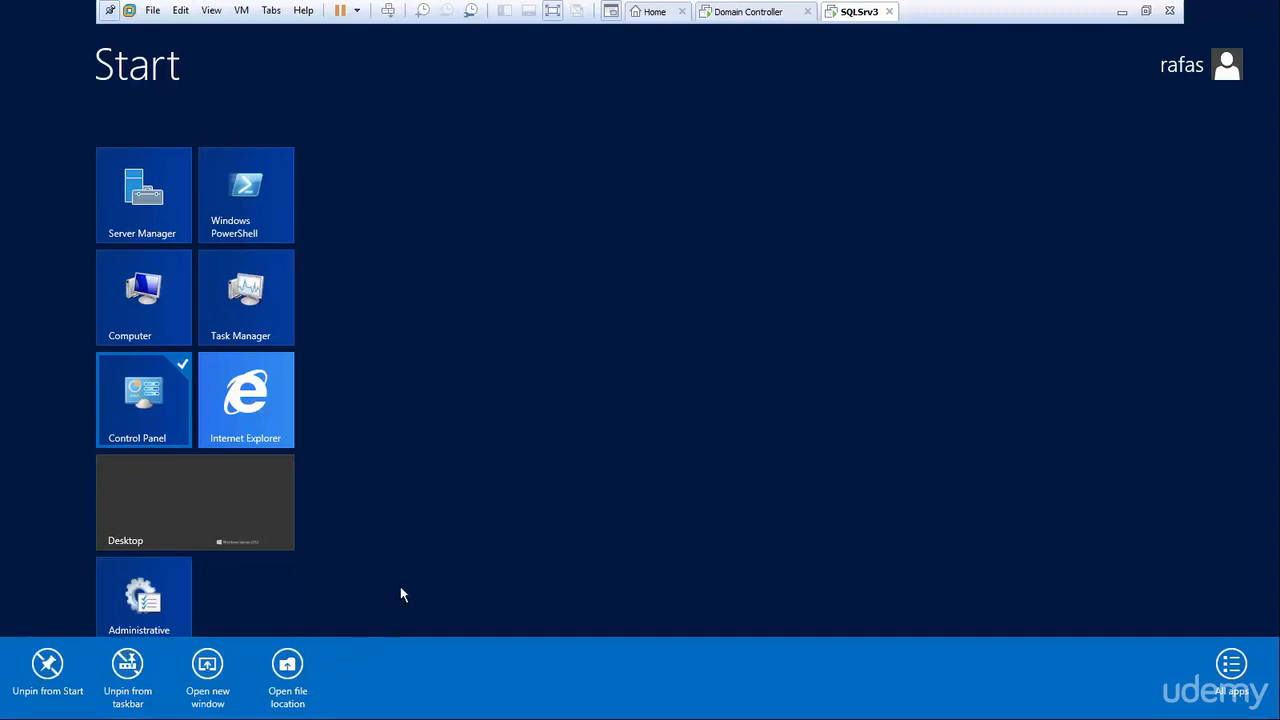
click(151, 523)
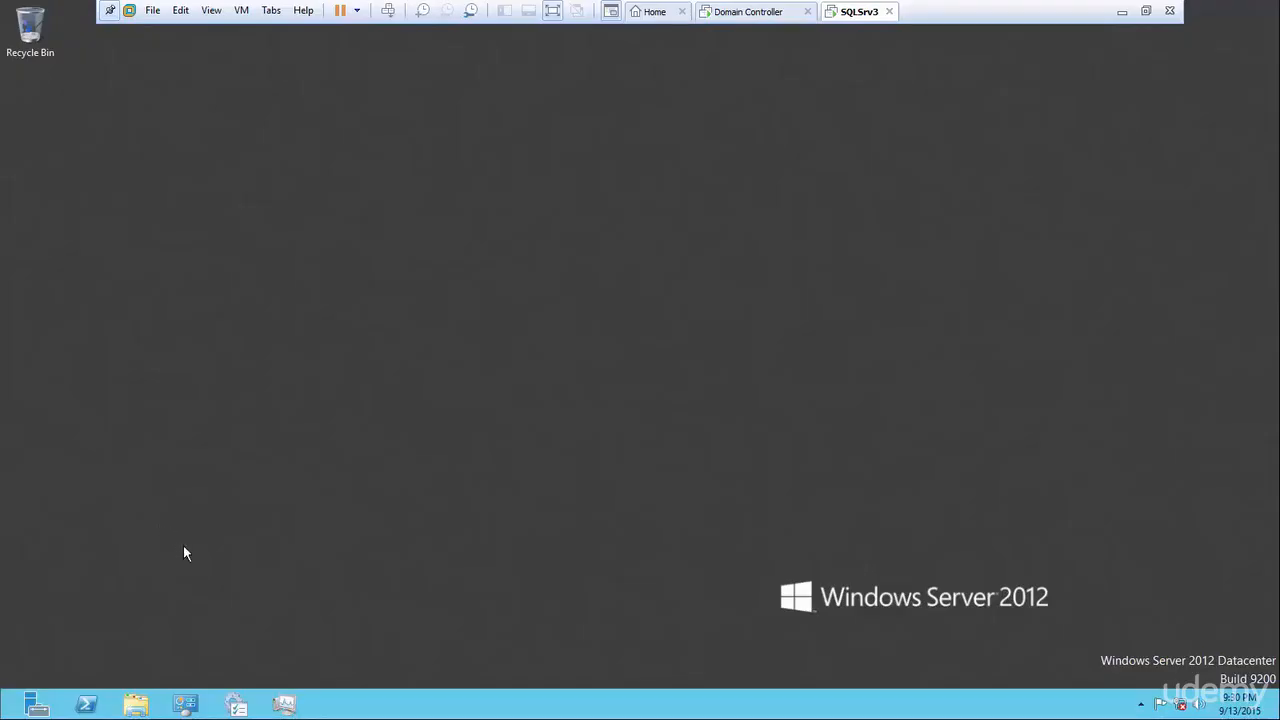
click(186, 708)
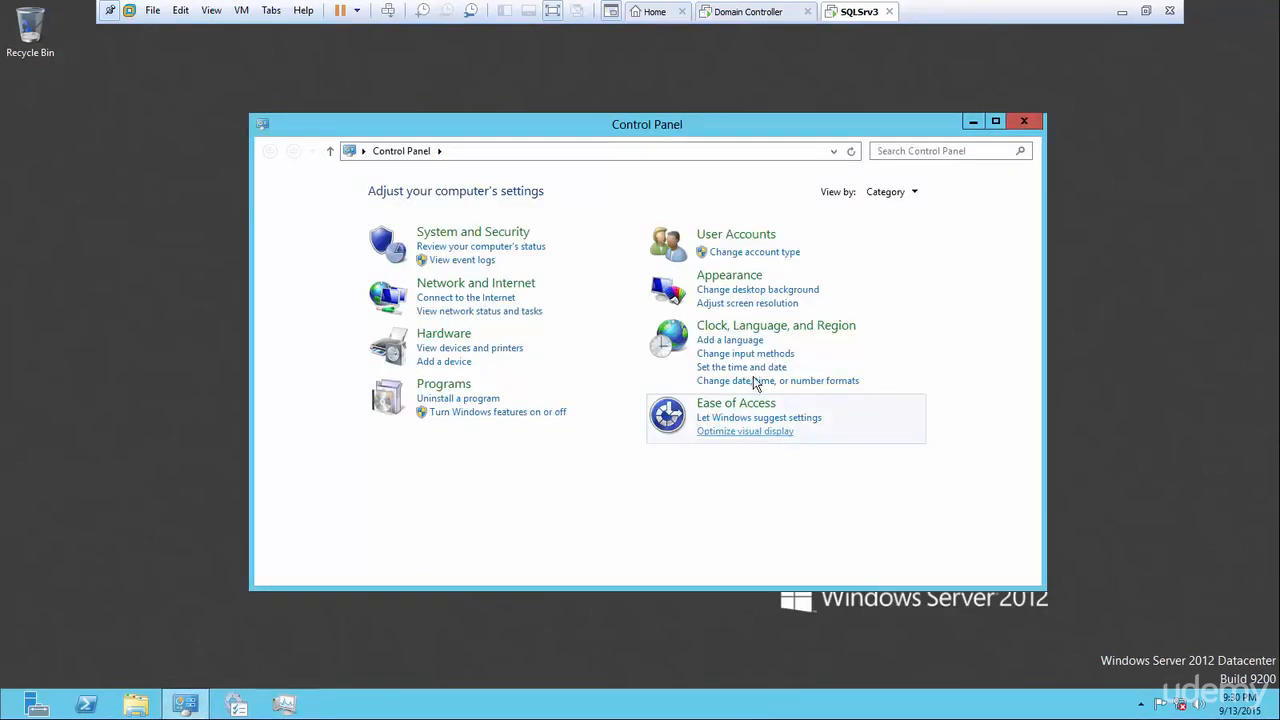
click(765, 256)
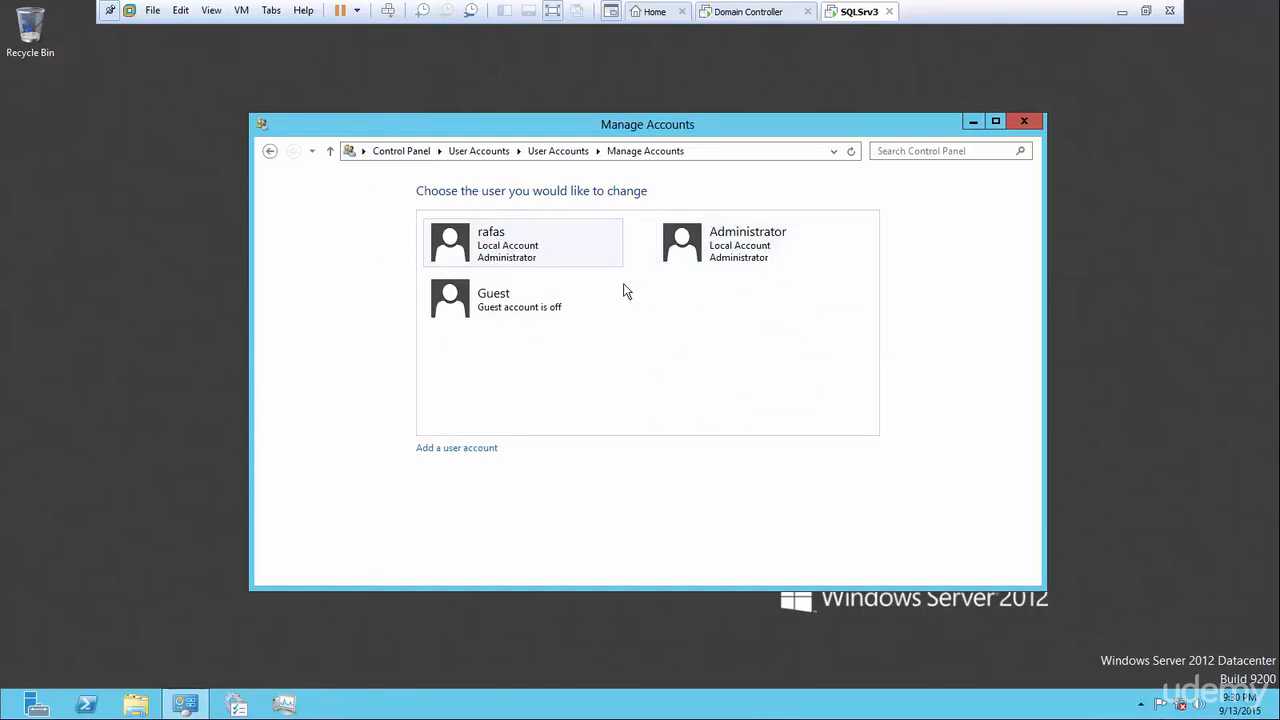
click(733, 256)
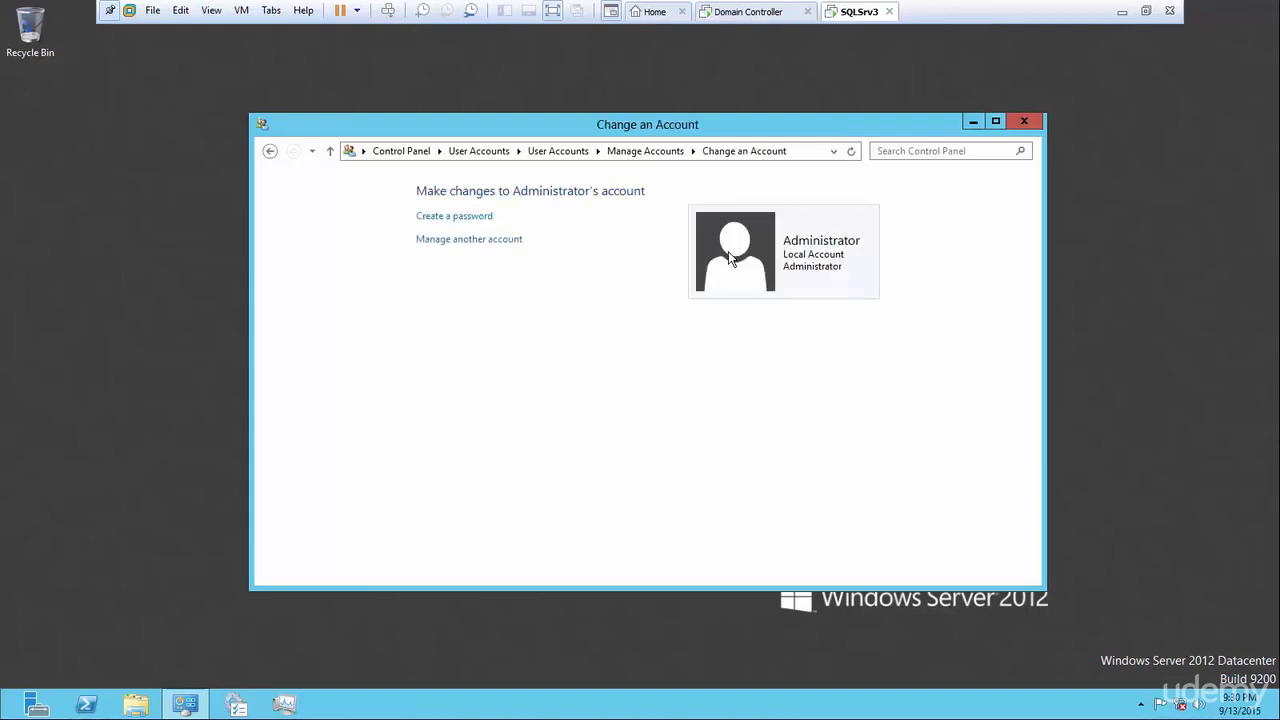
click(474, 216)
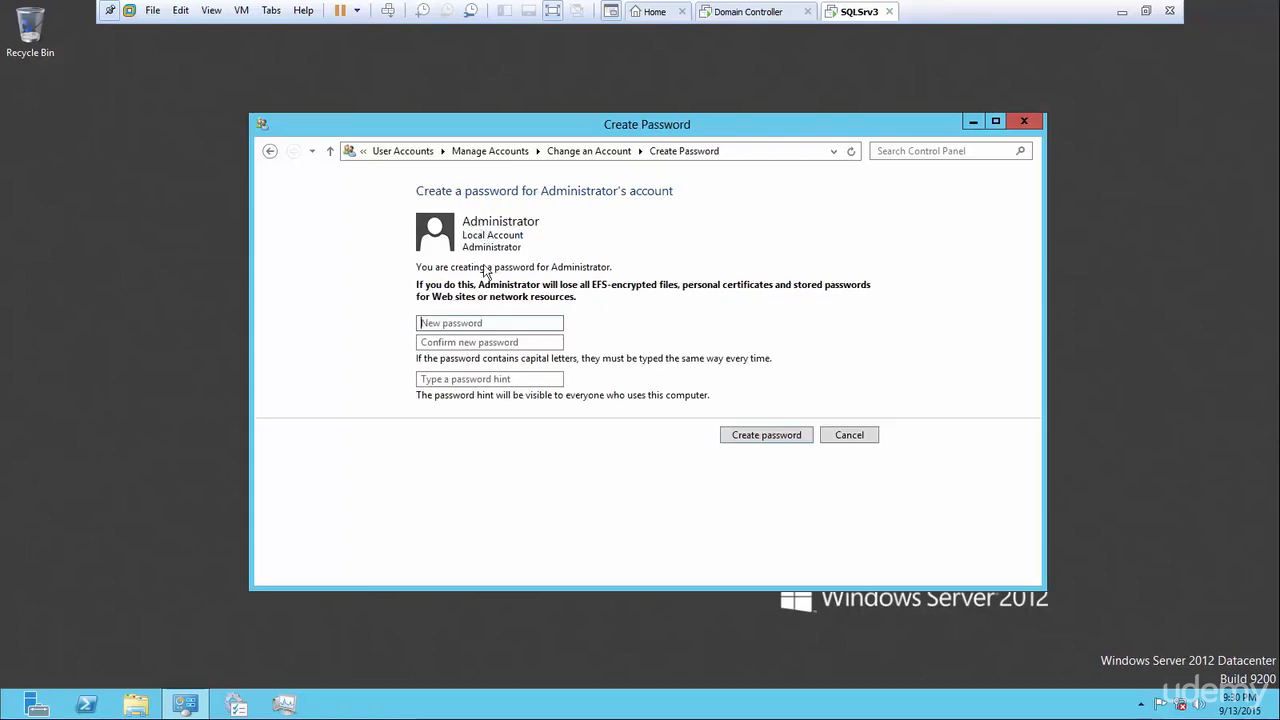
Enter and confirm a new Administrator password, then dismiss the passwords-don't-match warning.
click(501, 323)
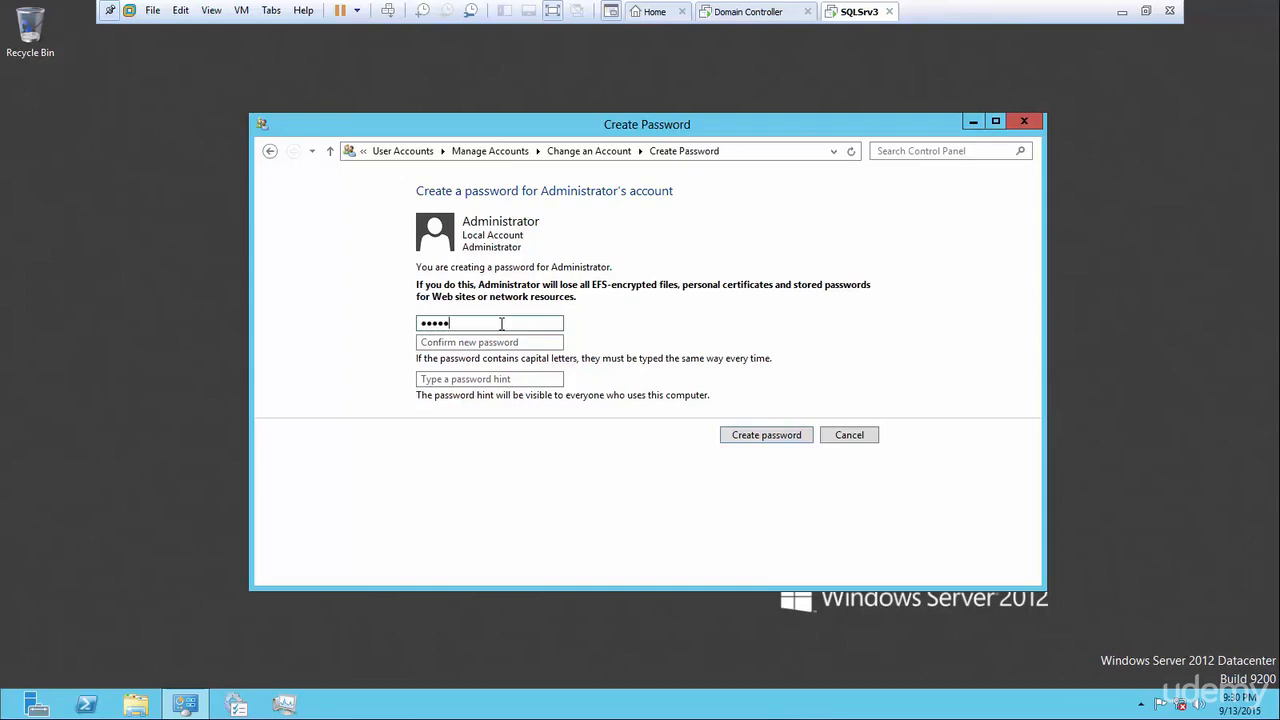
text(•••)
click(504, 340)
text(•••)
key(BackSpace)
key(BackSpace)
key(BackSpace)
text(••)
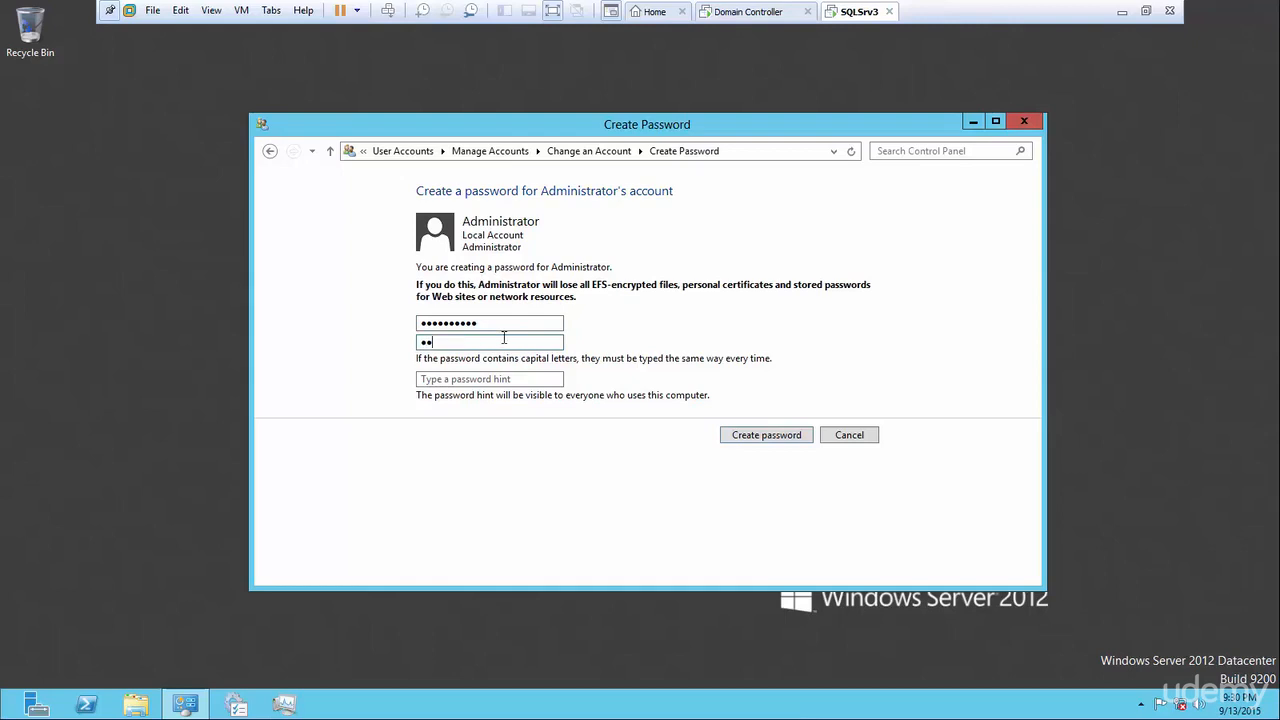
text(•••••••••)
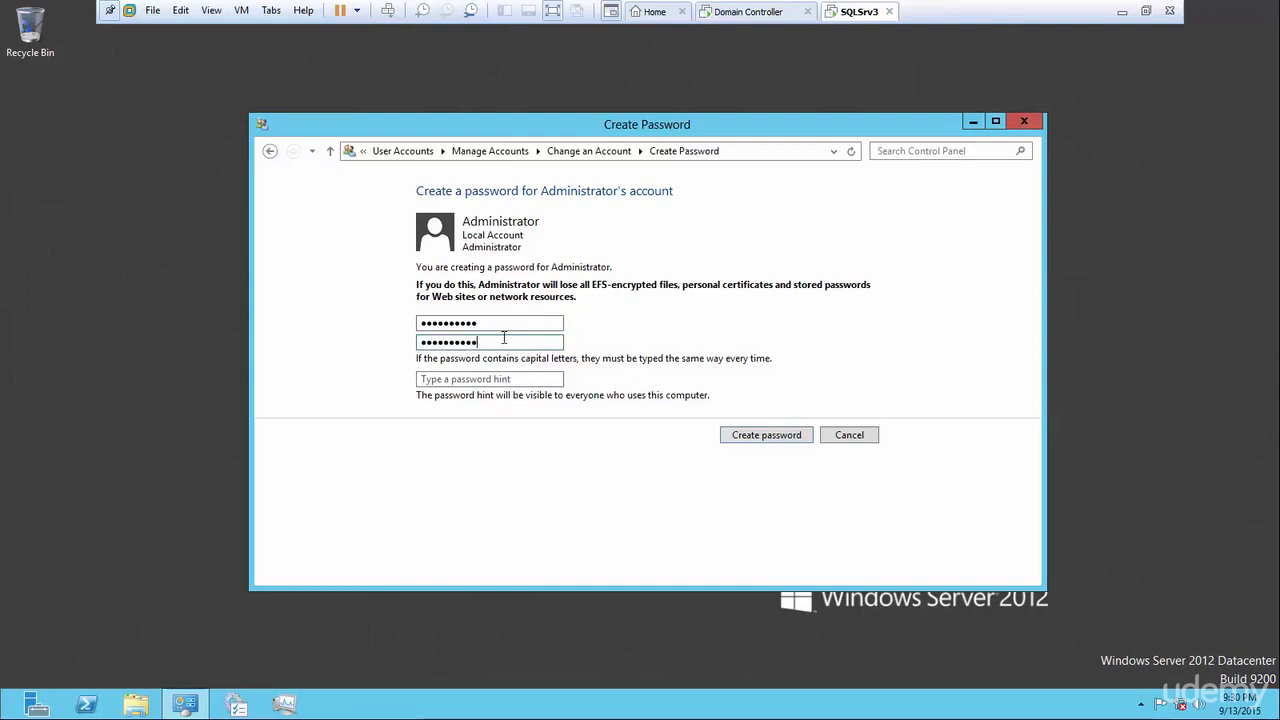
click(792, 443)
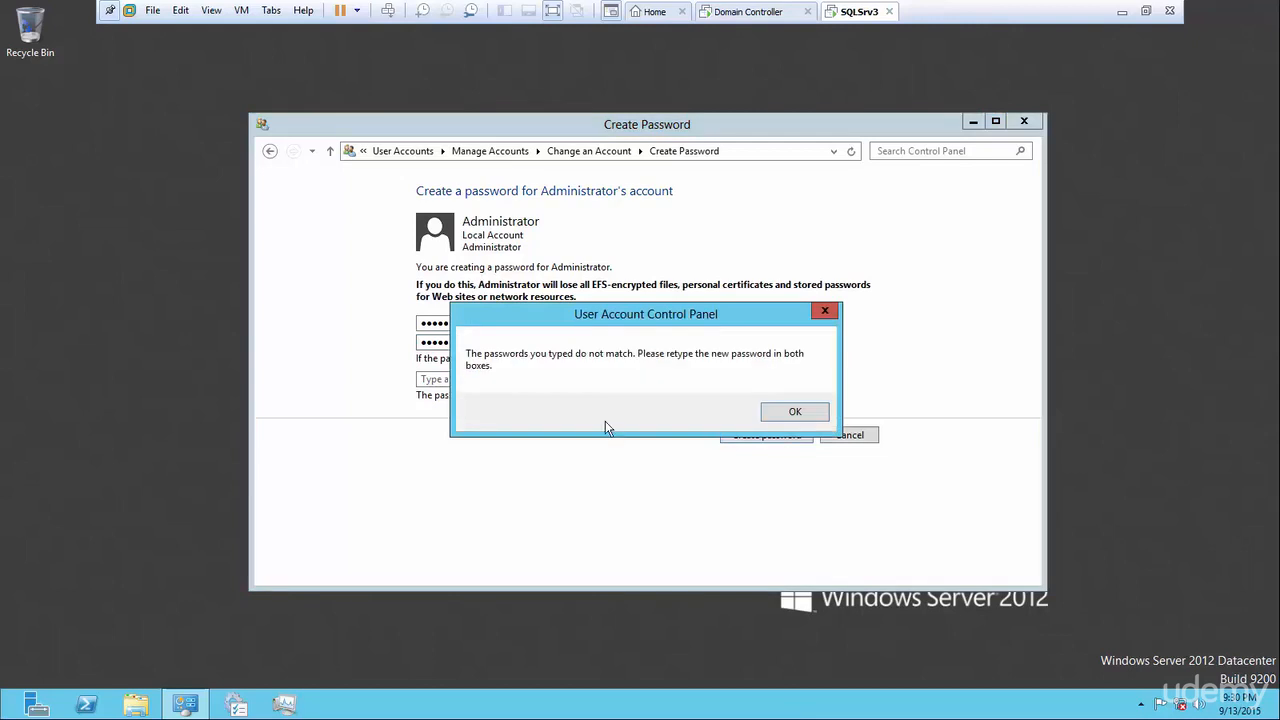
click(792, 414)
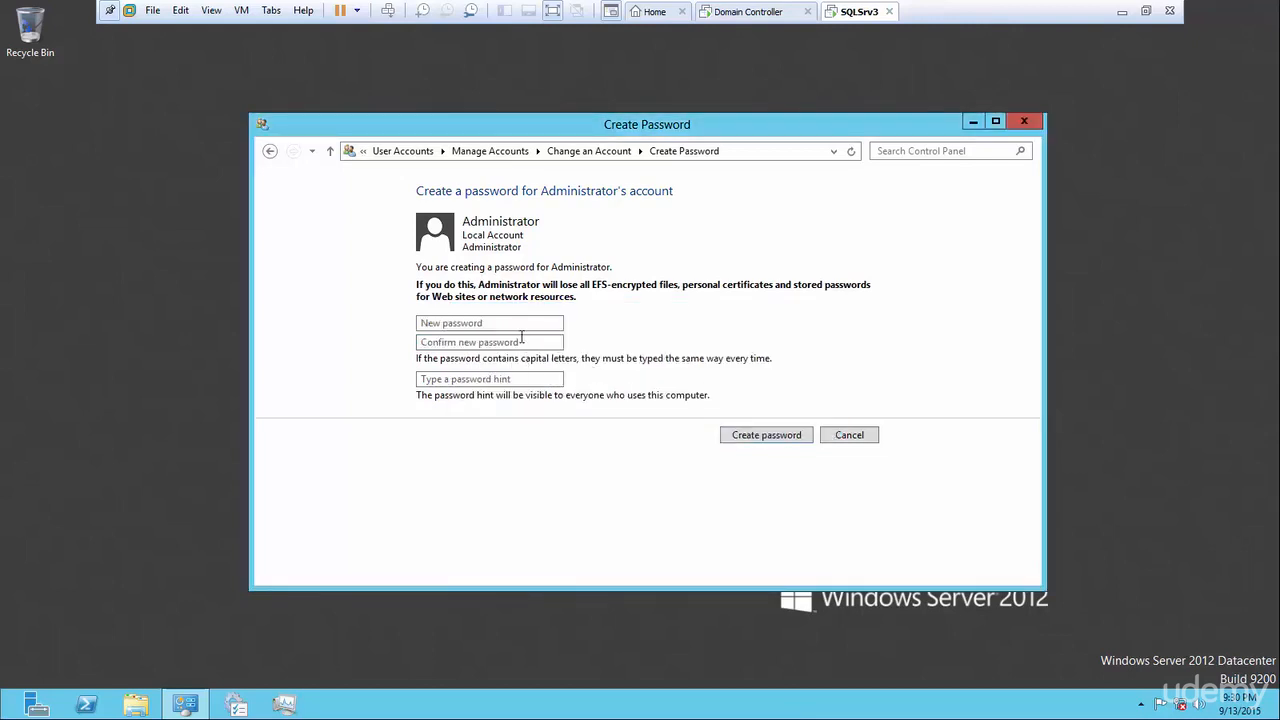
Turn off Caps Lock, re-enter and confirm the password, and create it.
key(Caps_Lock)
click(506, 329)
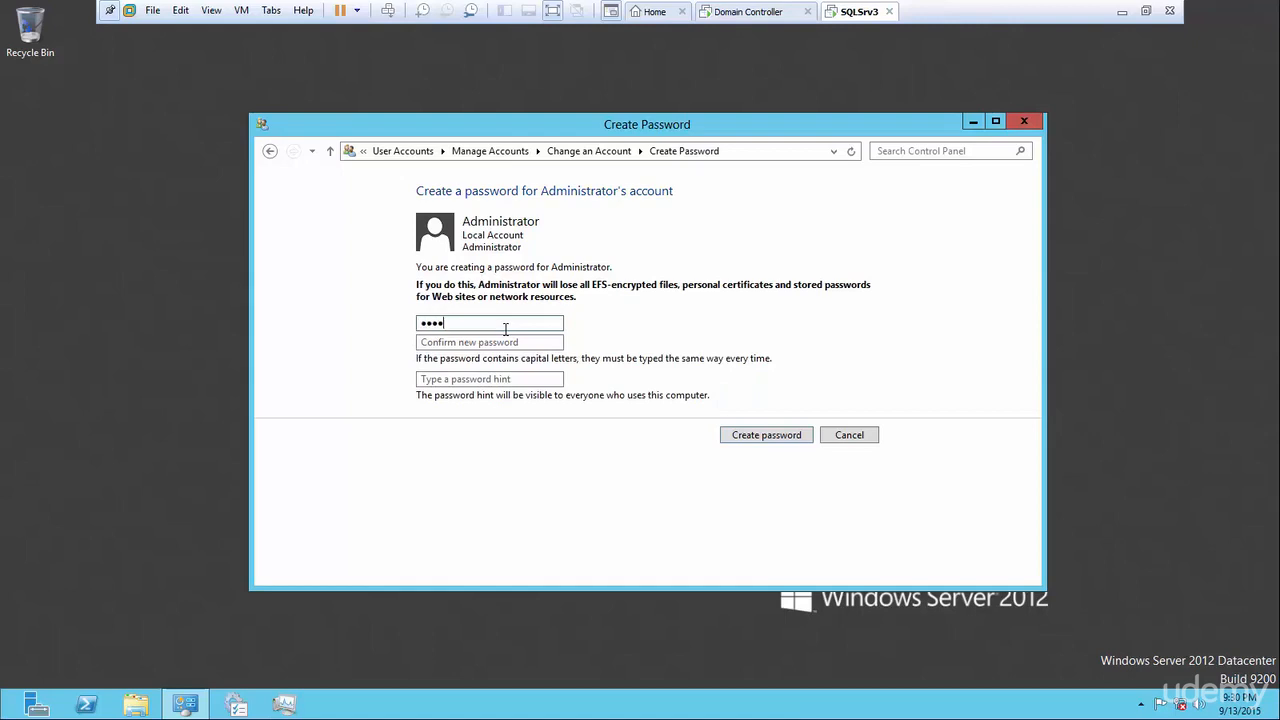
text(••••••••••)
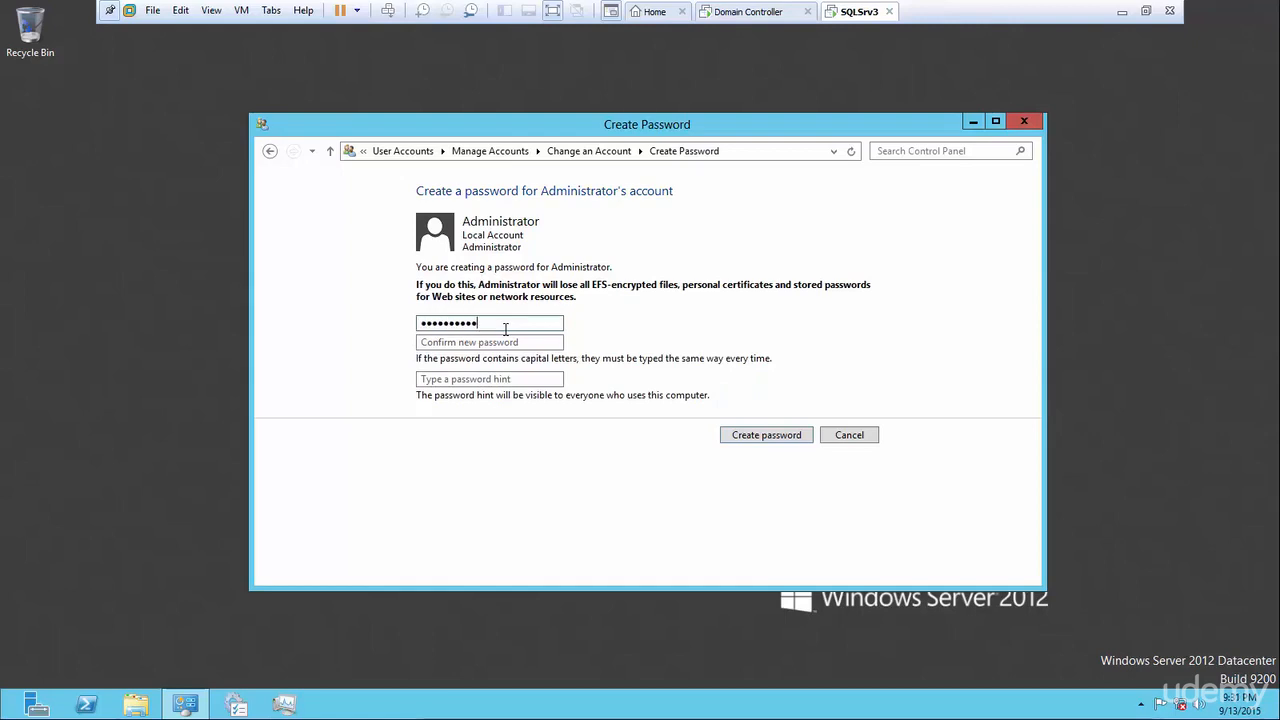
click(514, 341)
text(••)
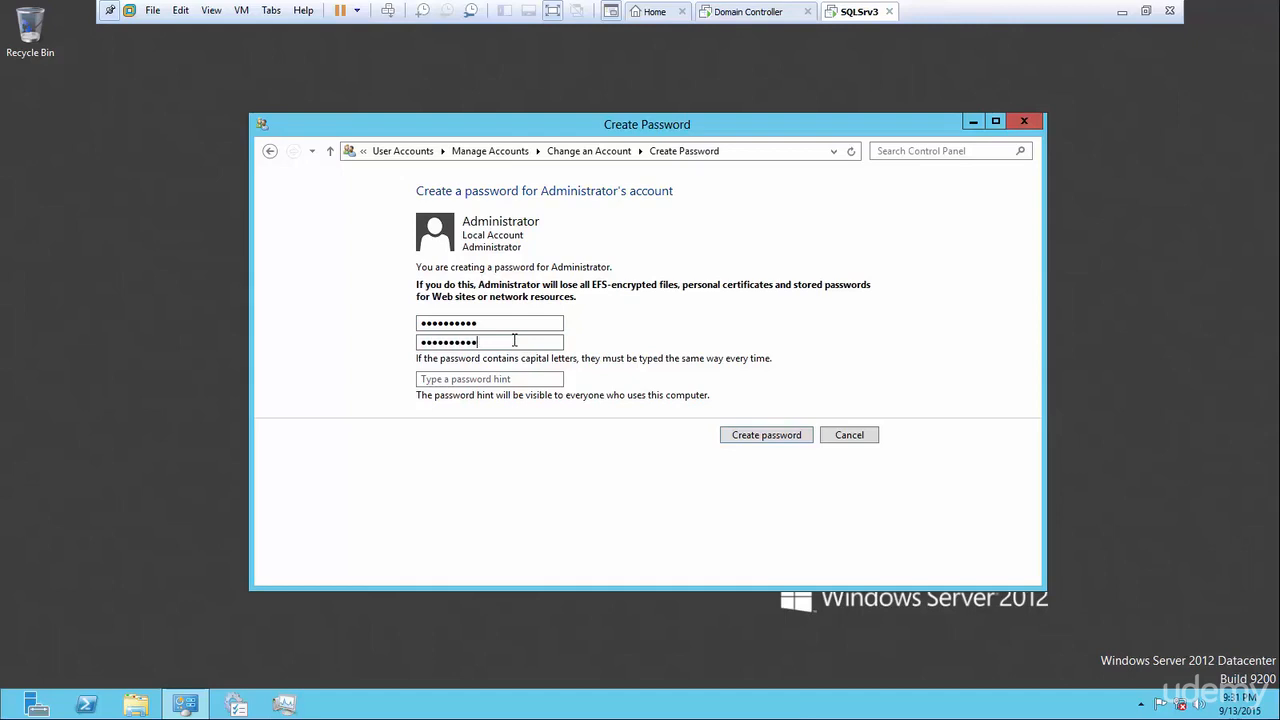
click(740, 437)
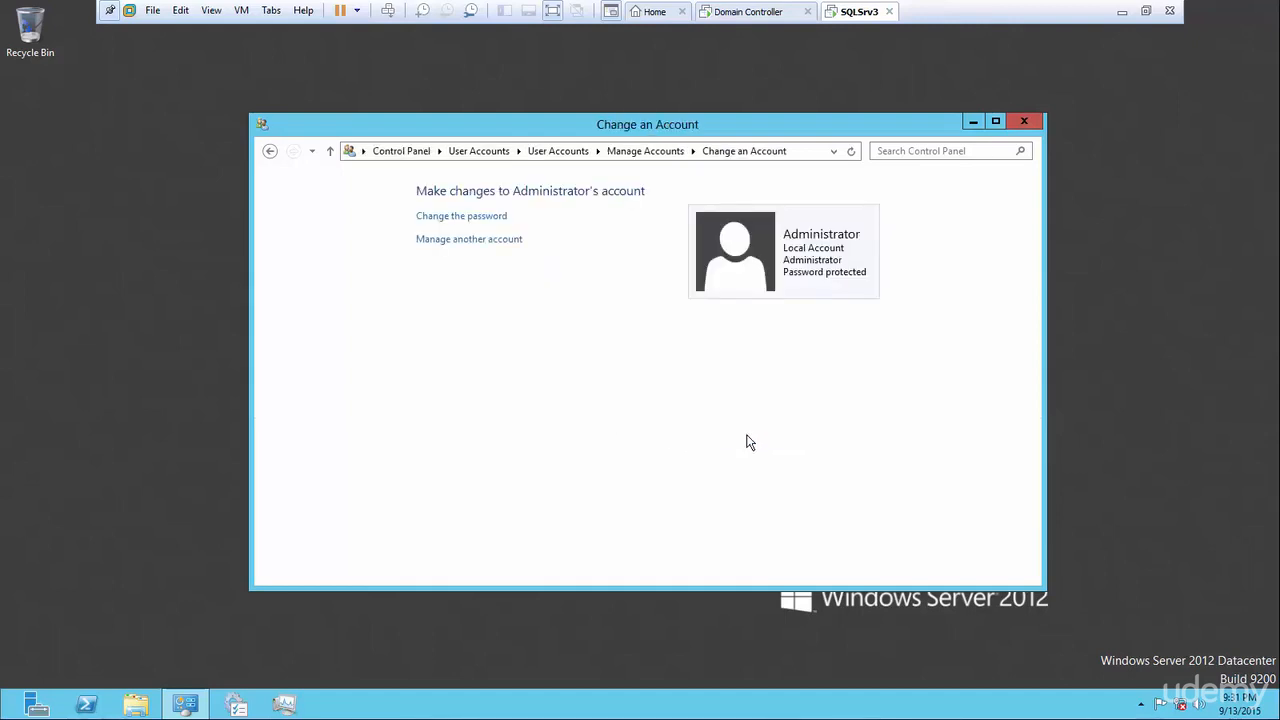
Close the Control Panel account window and the Server Manager dashboard.
click(1022, 124)
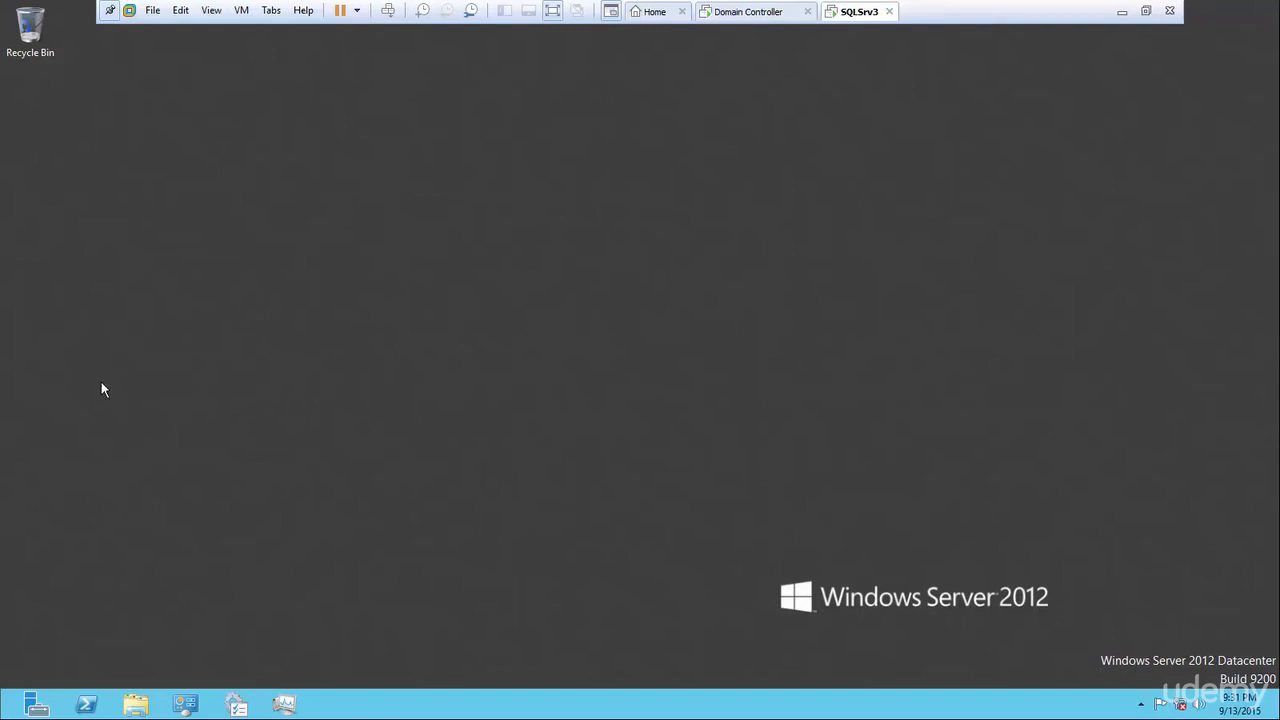
mouse_move(2, 716)
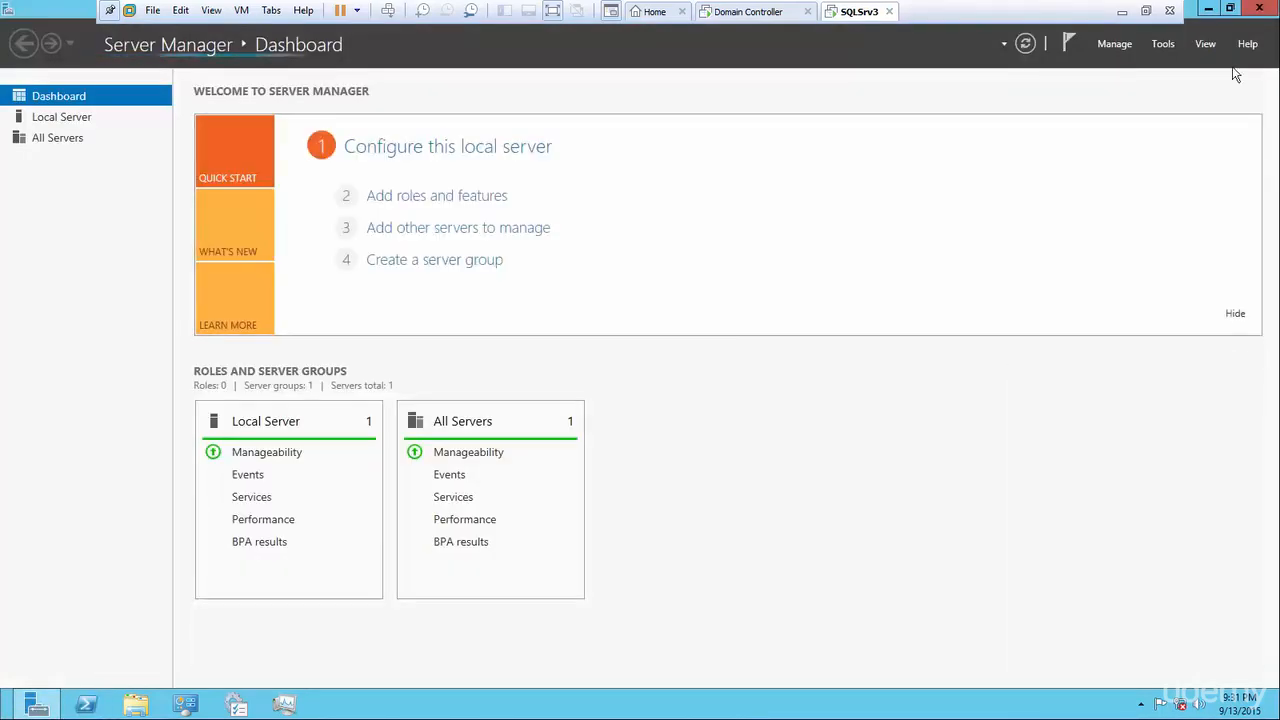
click(1259, 9)
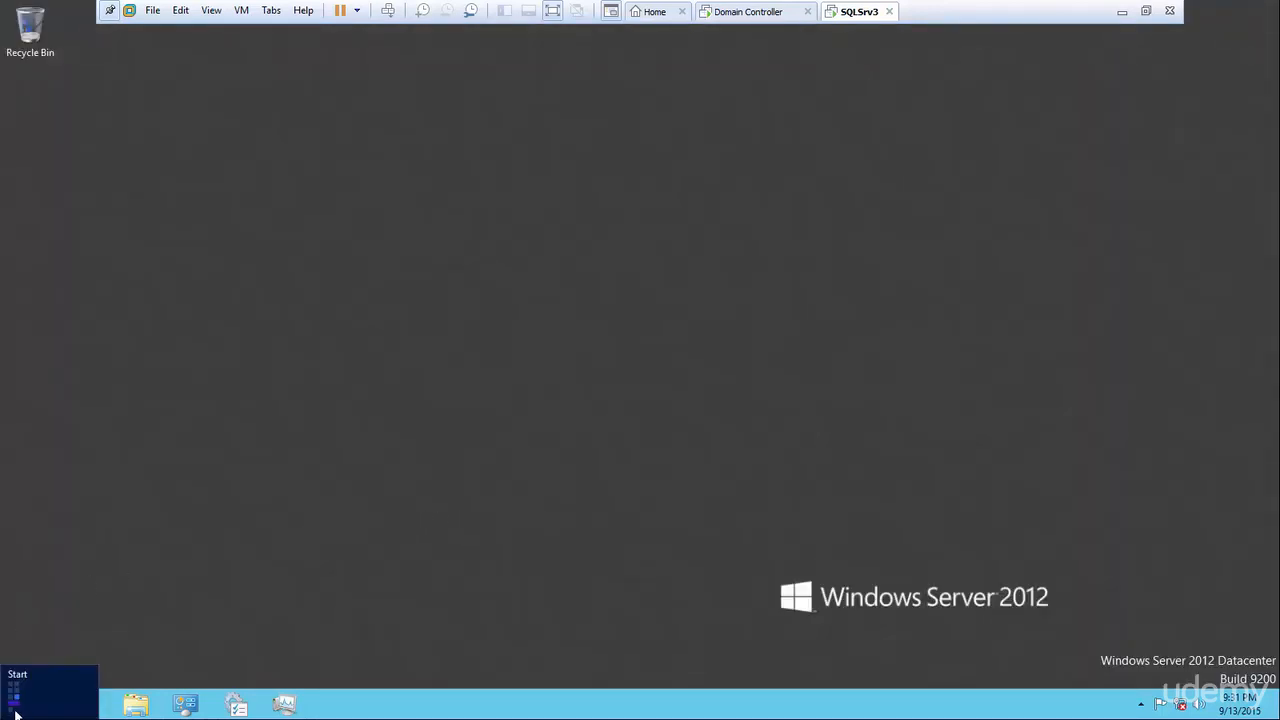
Sign out from the Start screen's user tile and bring up the sign-in accounts with Ctrl+Alt+Del.
click(16, 714)
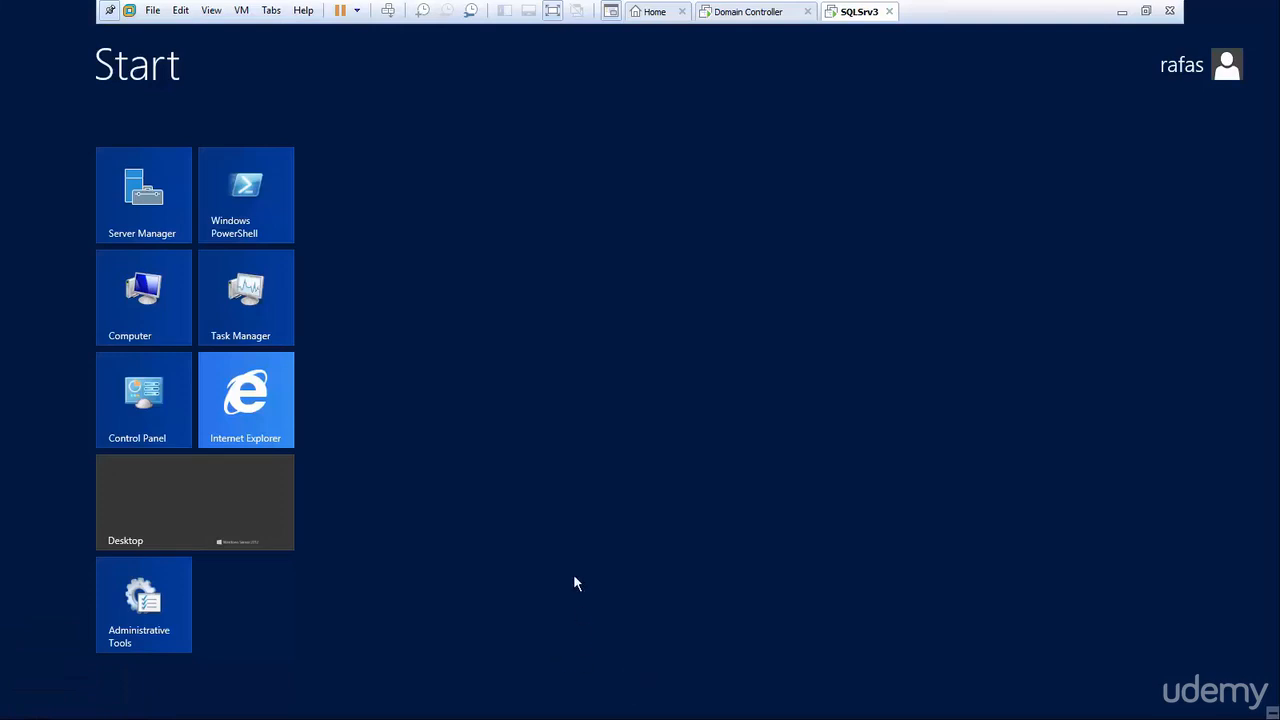
click(1230, 70)
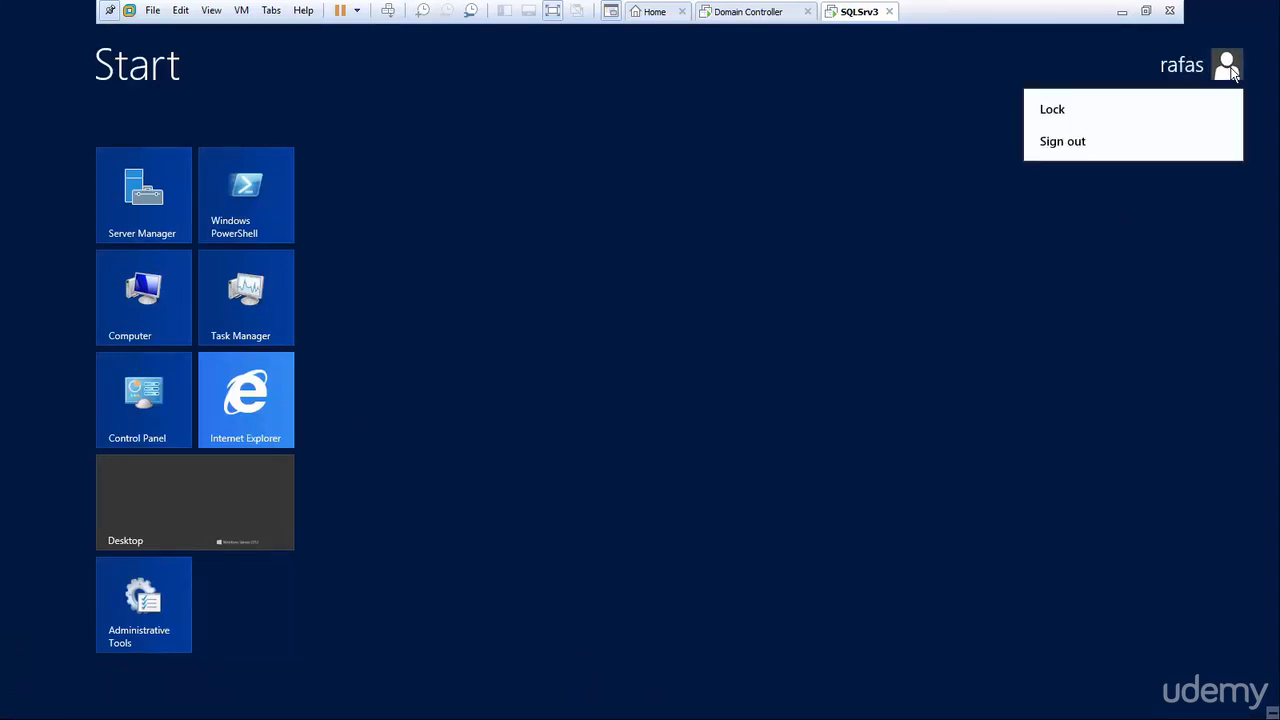
click(1062, 141)
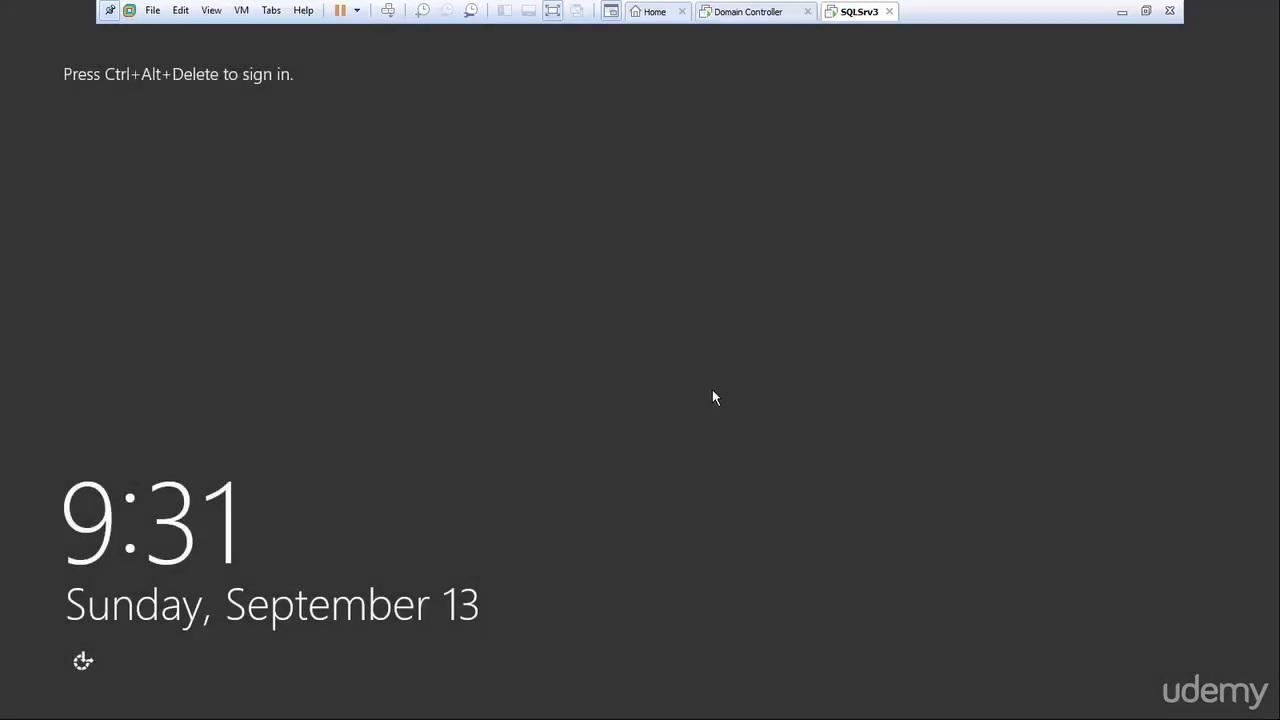
click(388, 12)
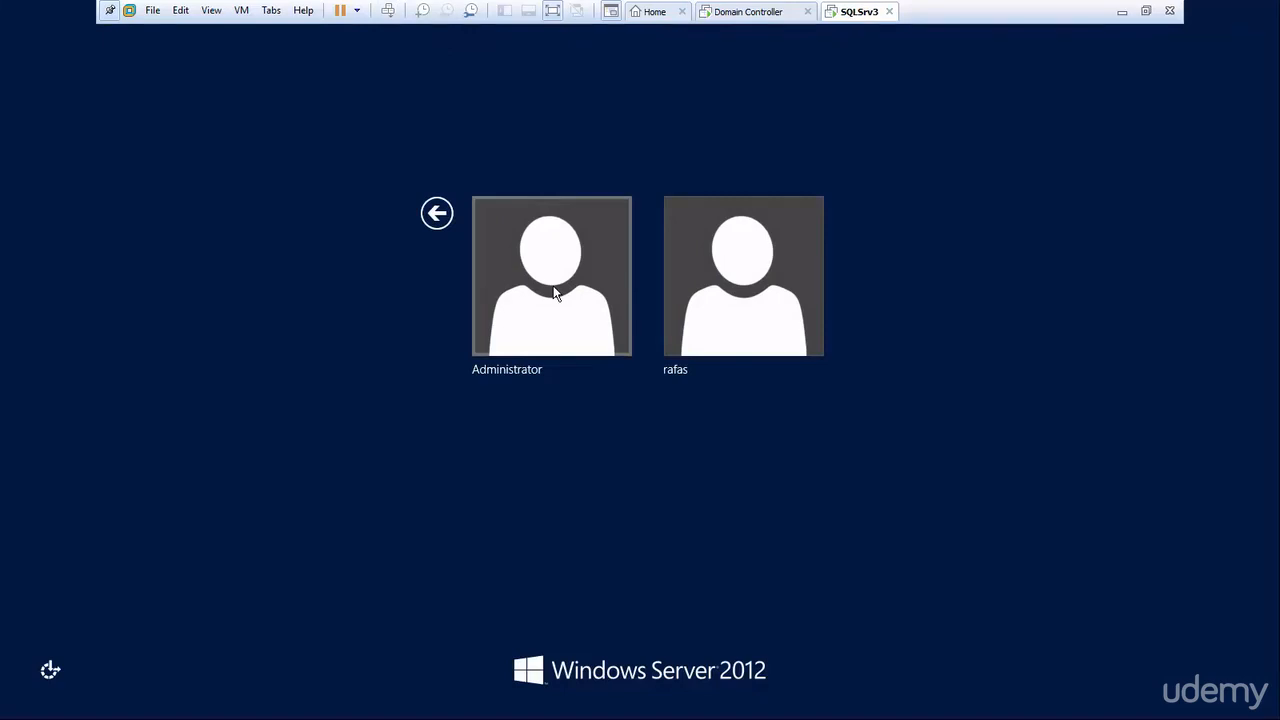
Sign in to SQLSrv3 as Administrator with the new password.
click(556, 292)
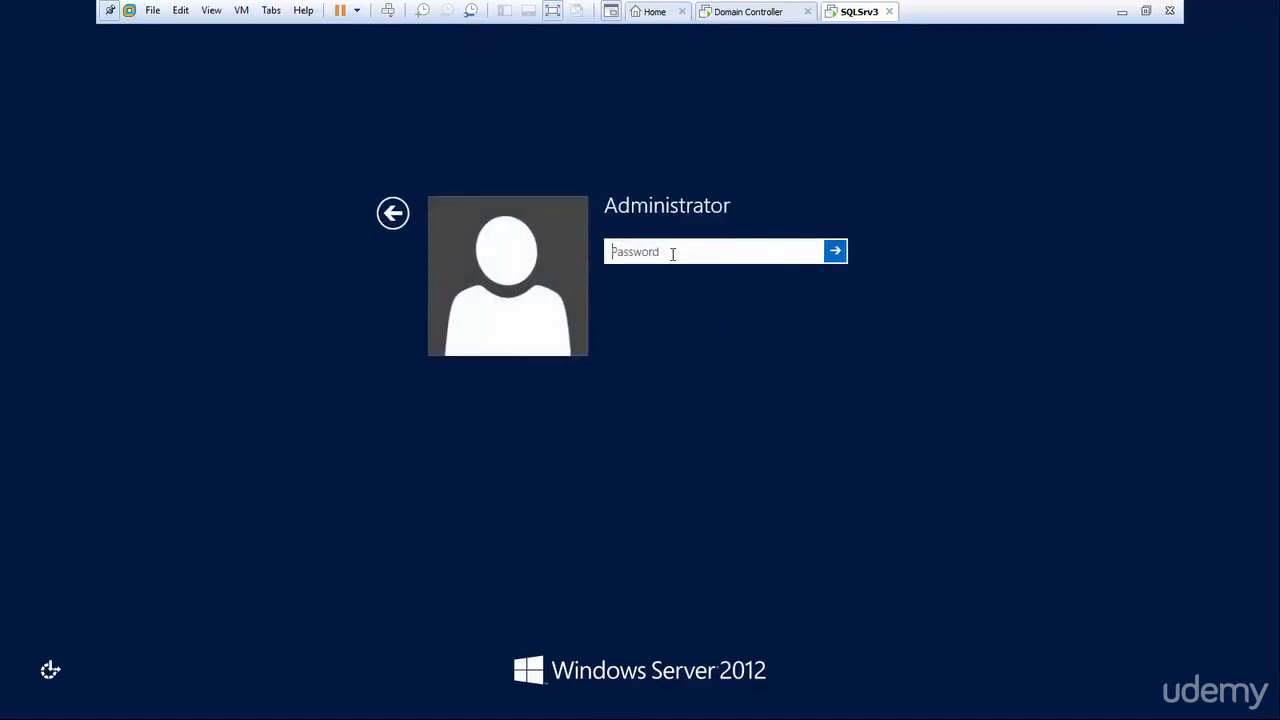
text(Pa)
key(Return)
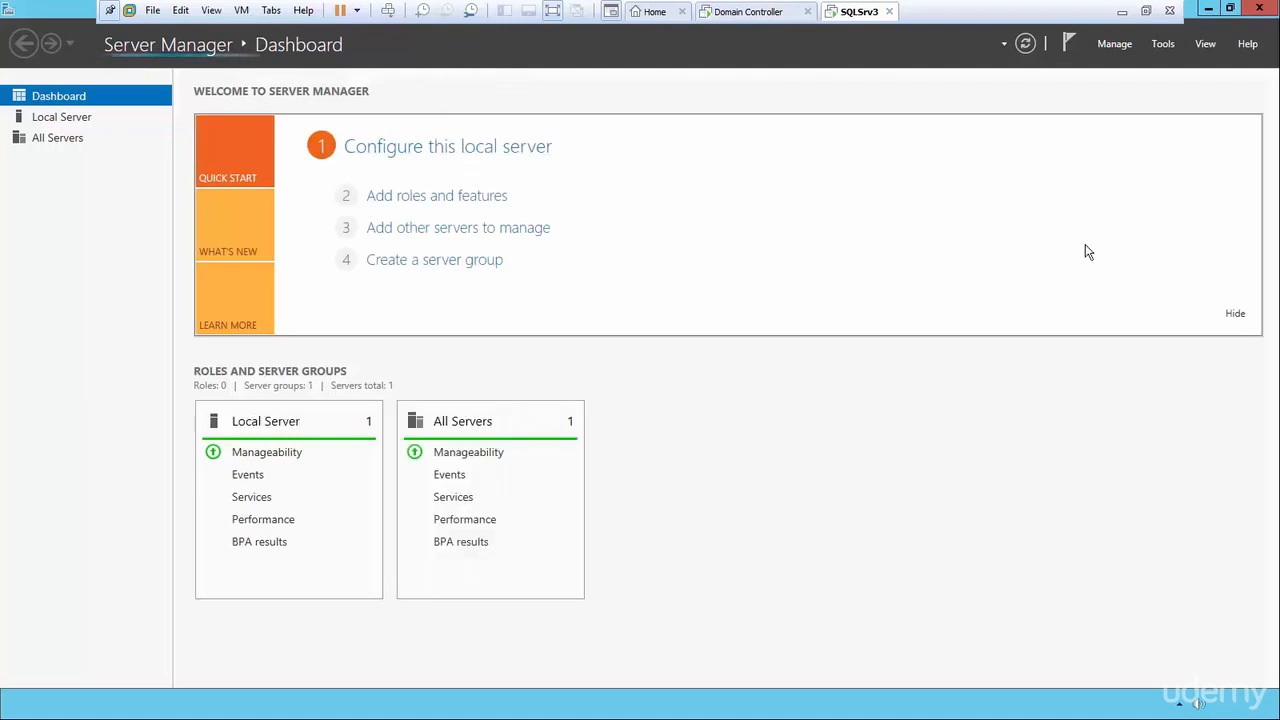
Keep Server Manager from starting at logon, then accept VMware Tools' log-off to apply display changes.
click(1117, 44)
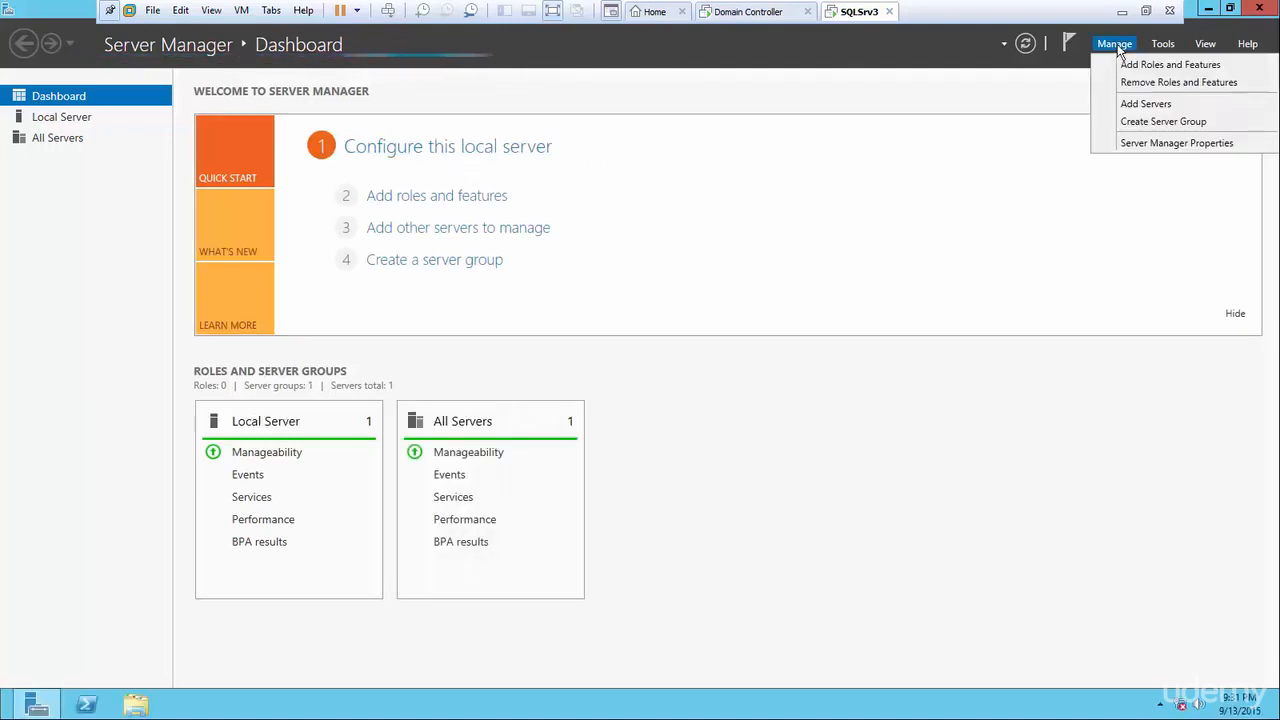
click(1147, 143)
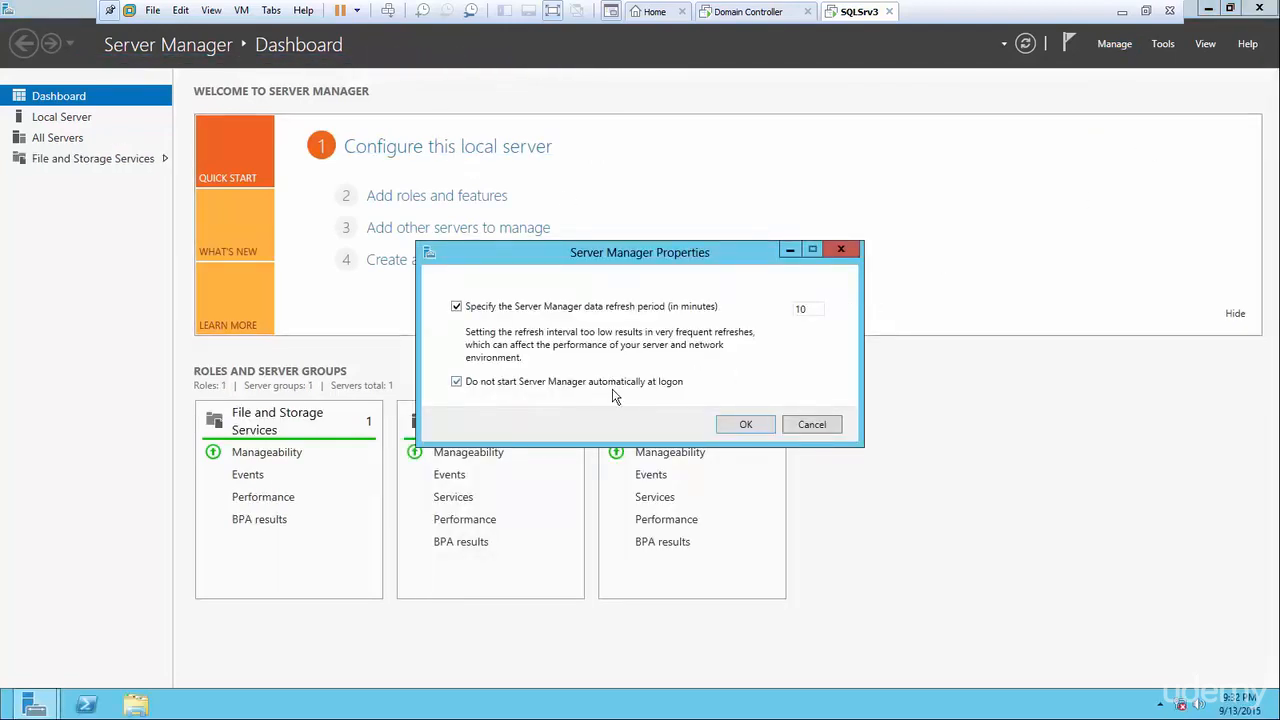
click(745, 425)
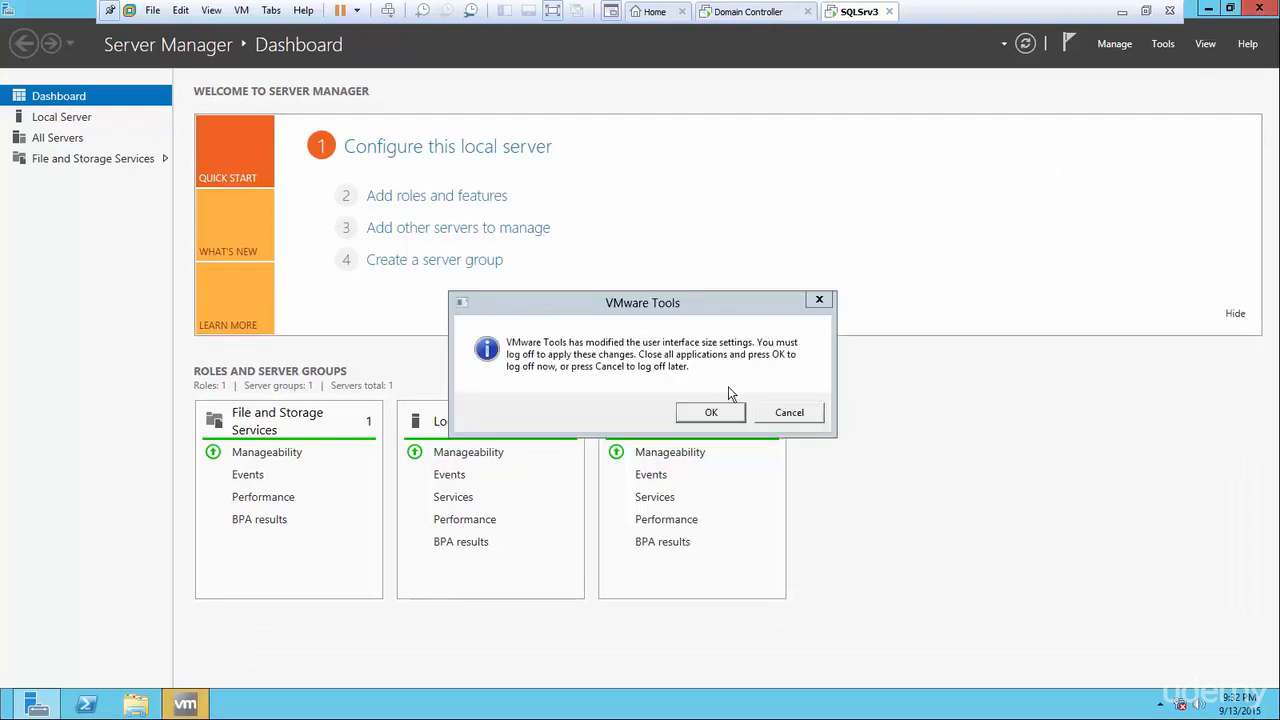
click(720, 418)
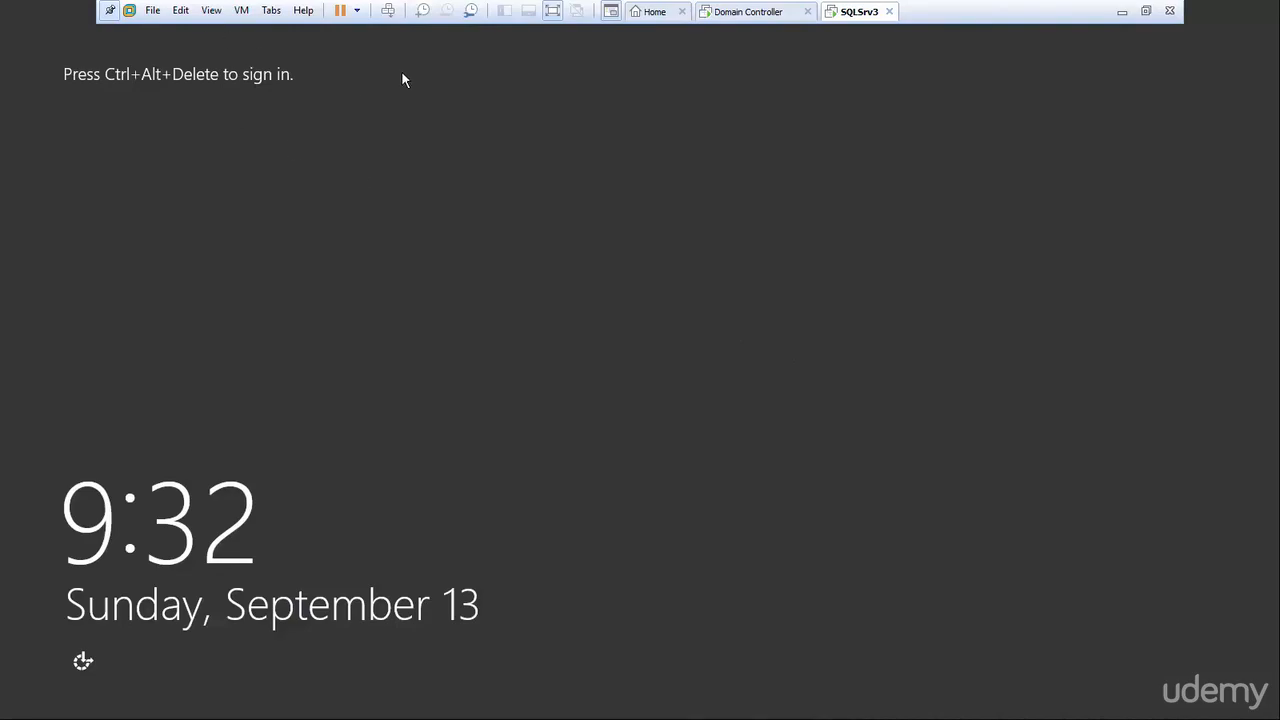
Sign back in as Administrator, then exit full screen to the Workstation Home page.
click(387, 10)
click(551, 286)
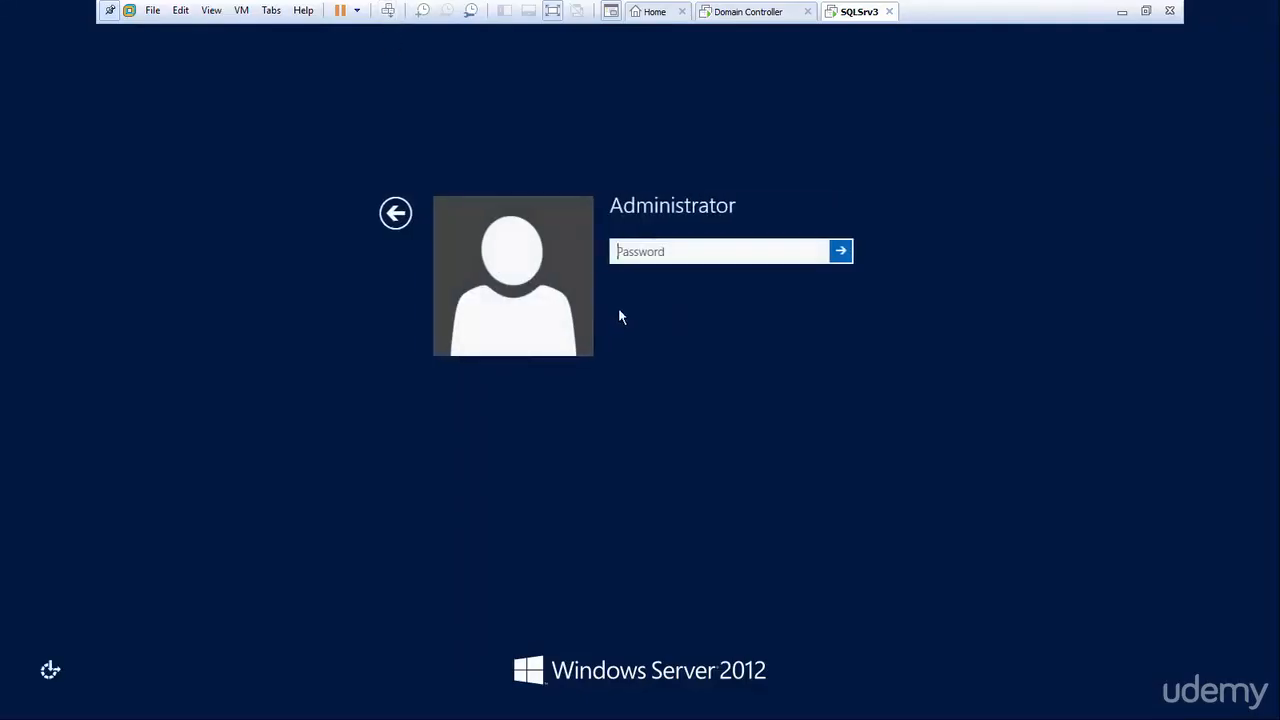
text(P)
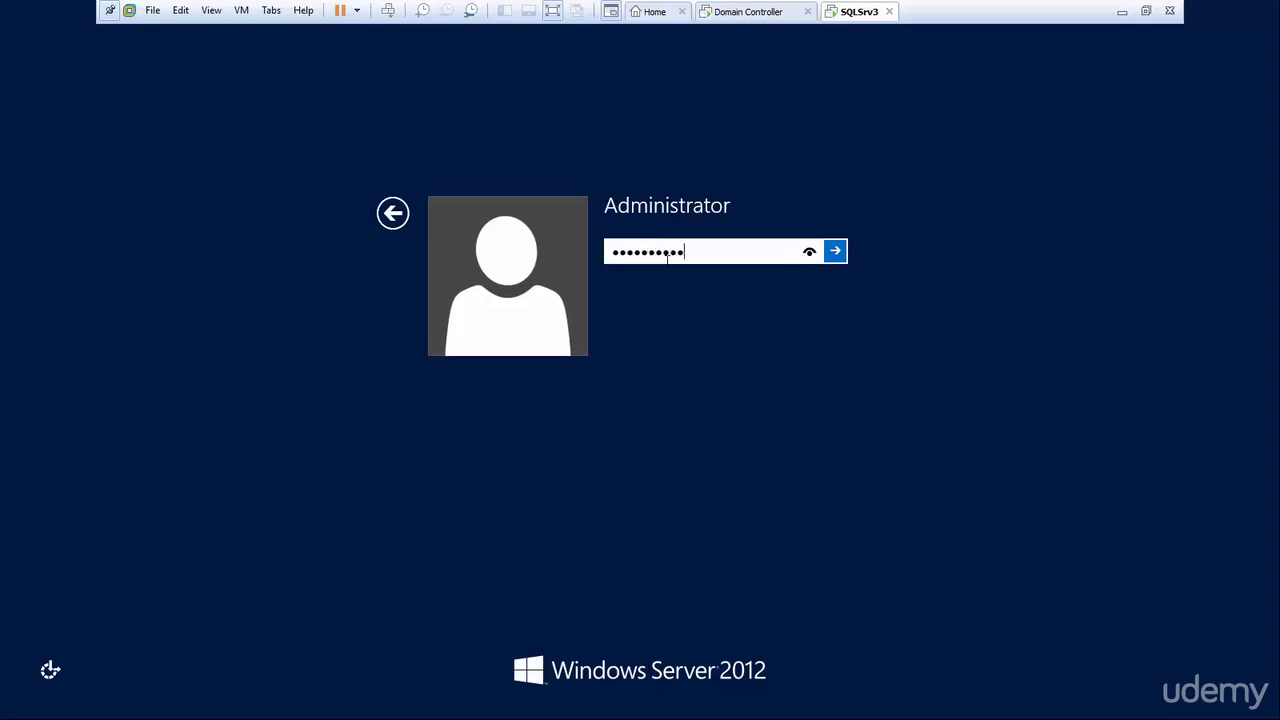
key(Return)
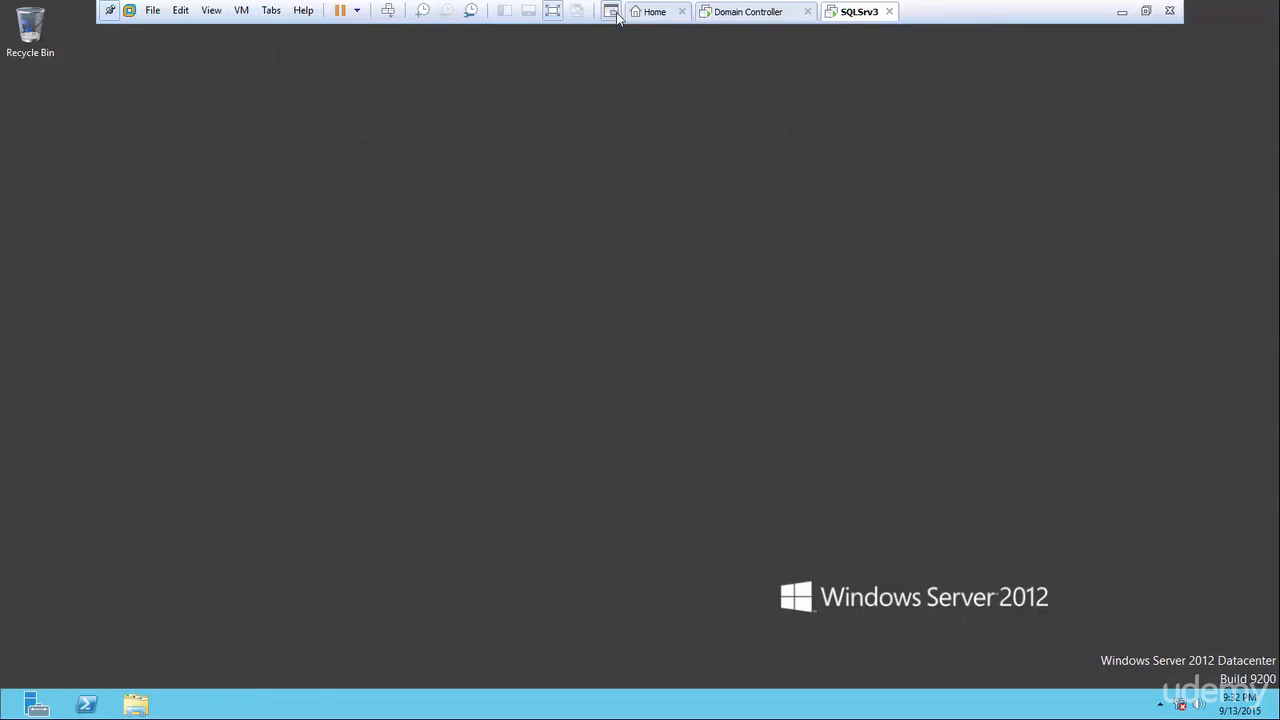
click(649, 13)
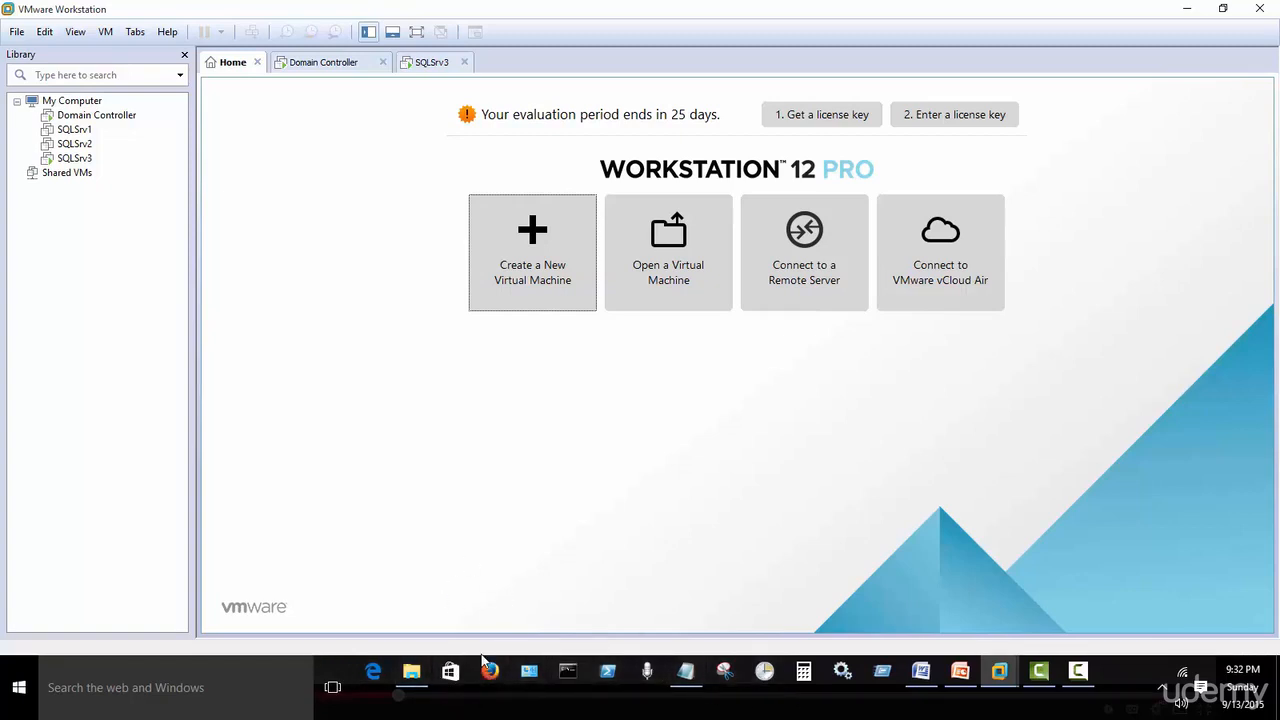
On the host, open C:\apps\SQL 2012 ISO Image\sql 2012 extracted in File Explorer.
click(411, 671)
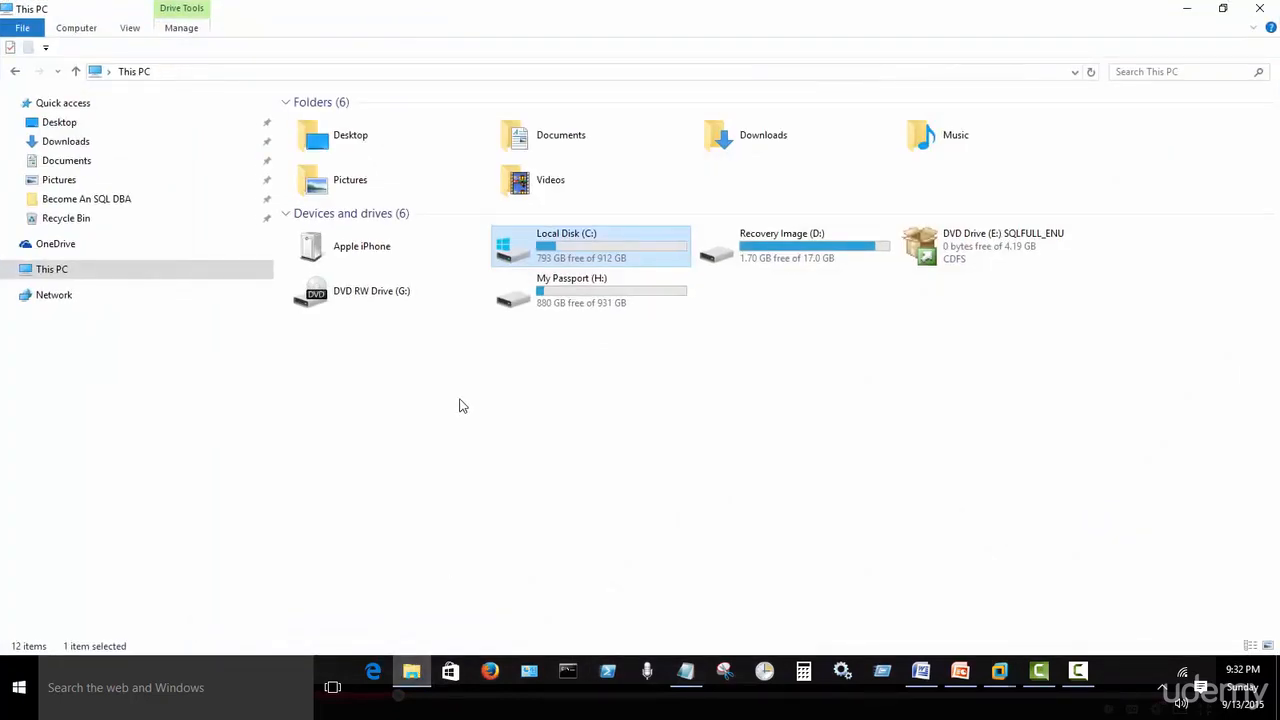
double_click(576, 254)
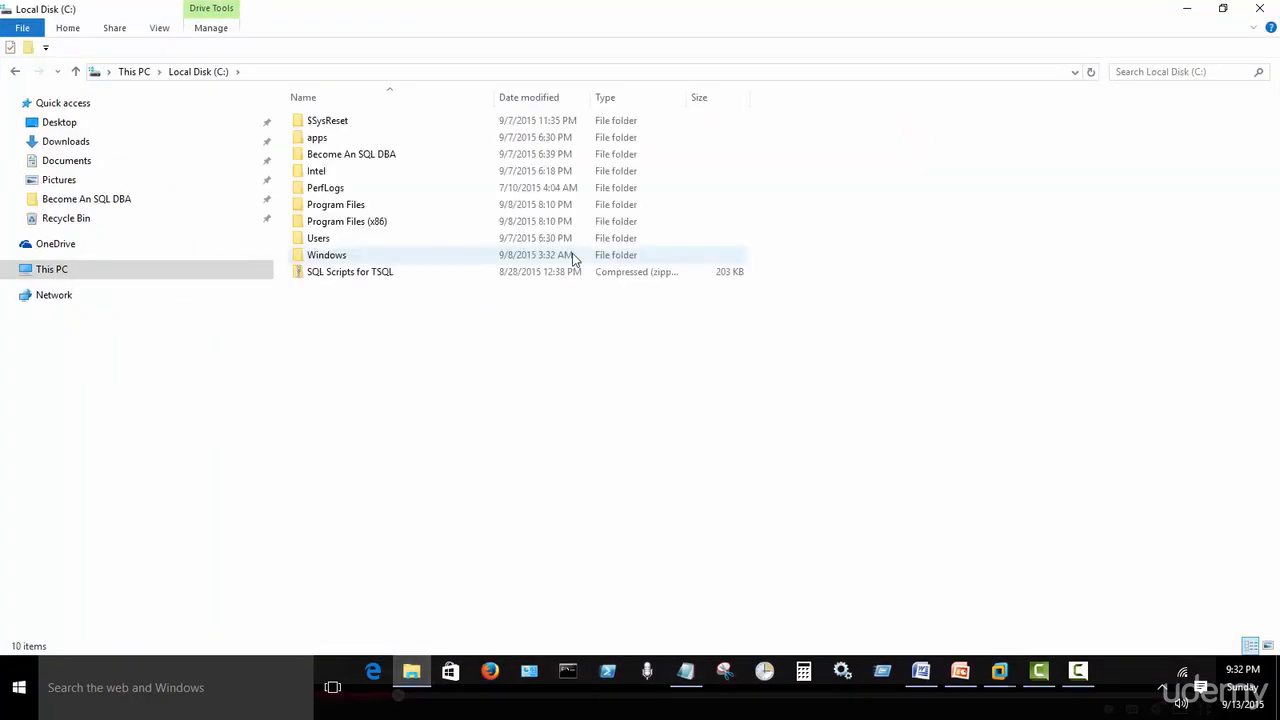
double_click(338, 139)
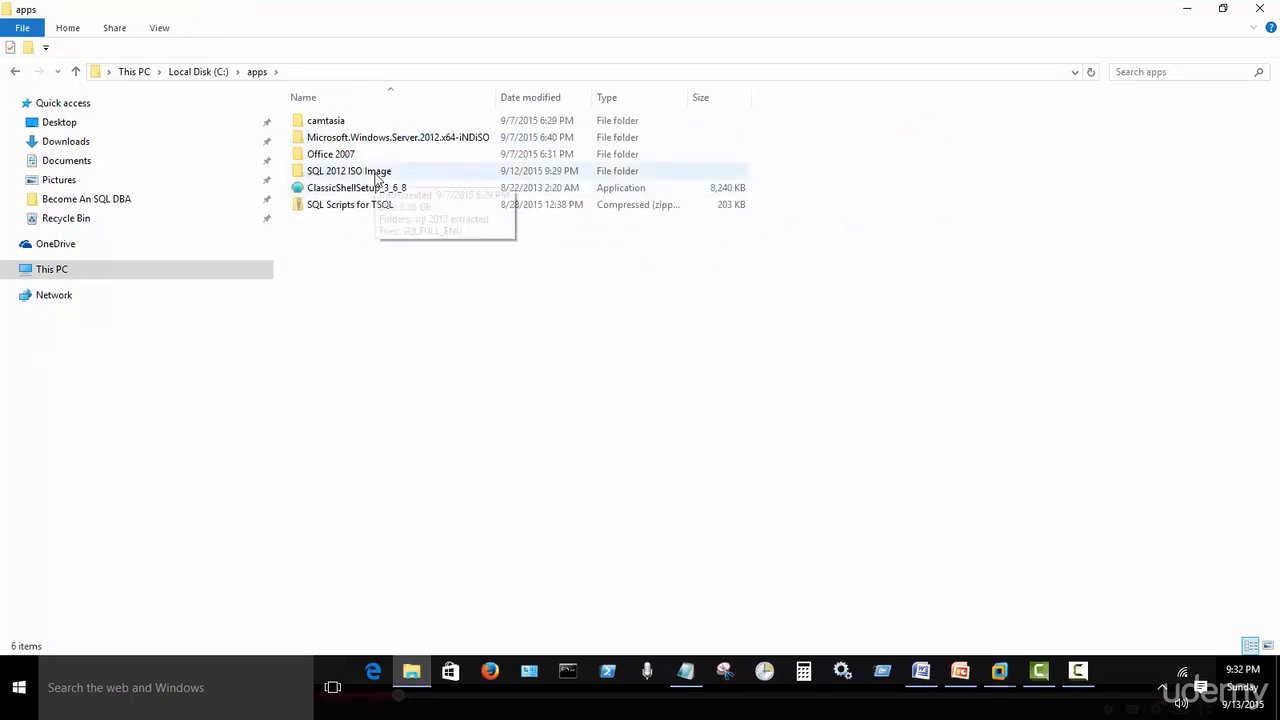
double_click(376, 173)
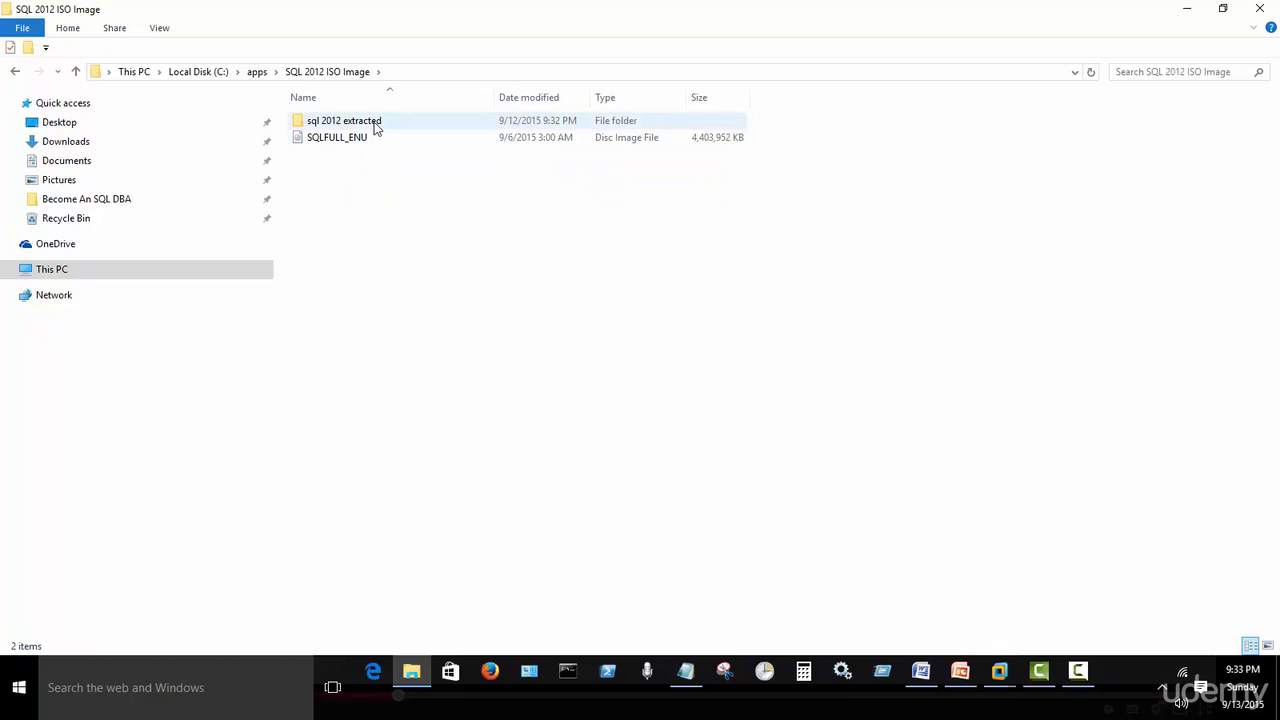
double_click(376, 127)
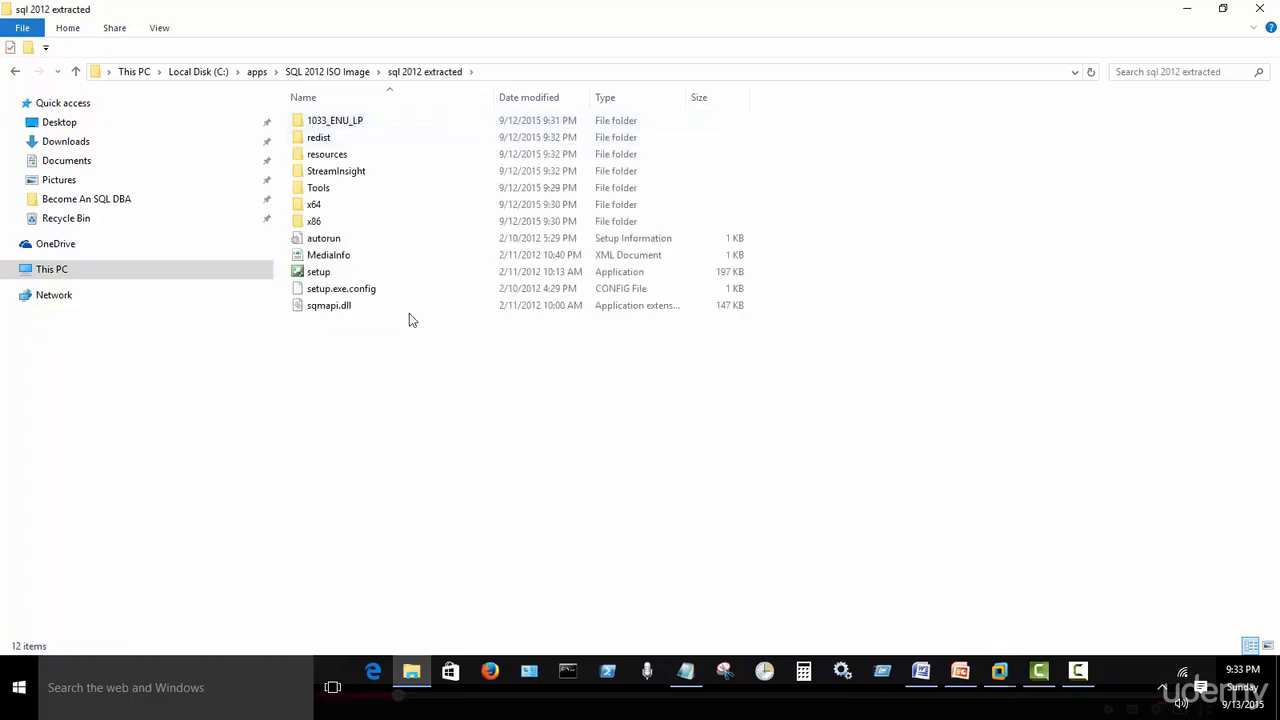
Copy the folder path from the address bar and minimize File Explorer.
click(500, 72)
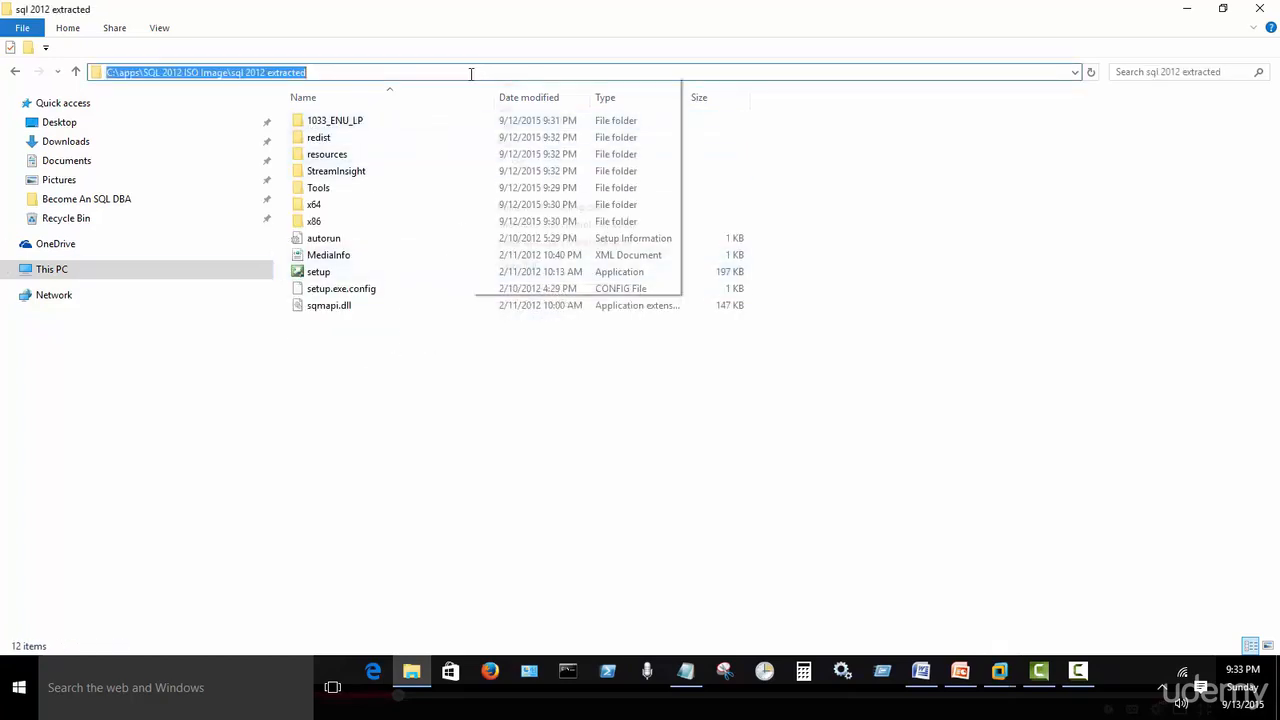
right_click(471, 73)
click(530, 125)
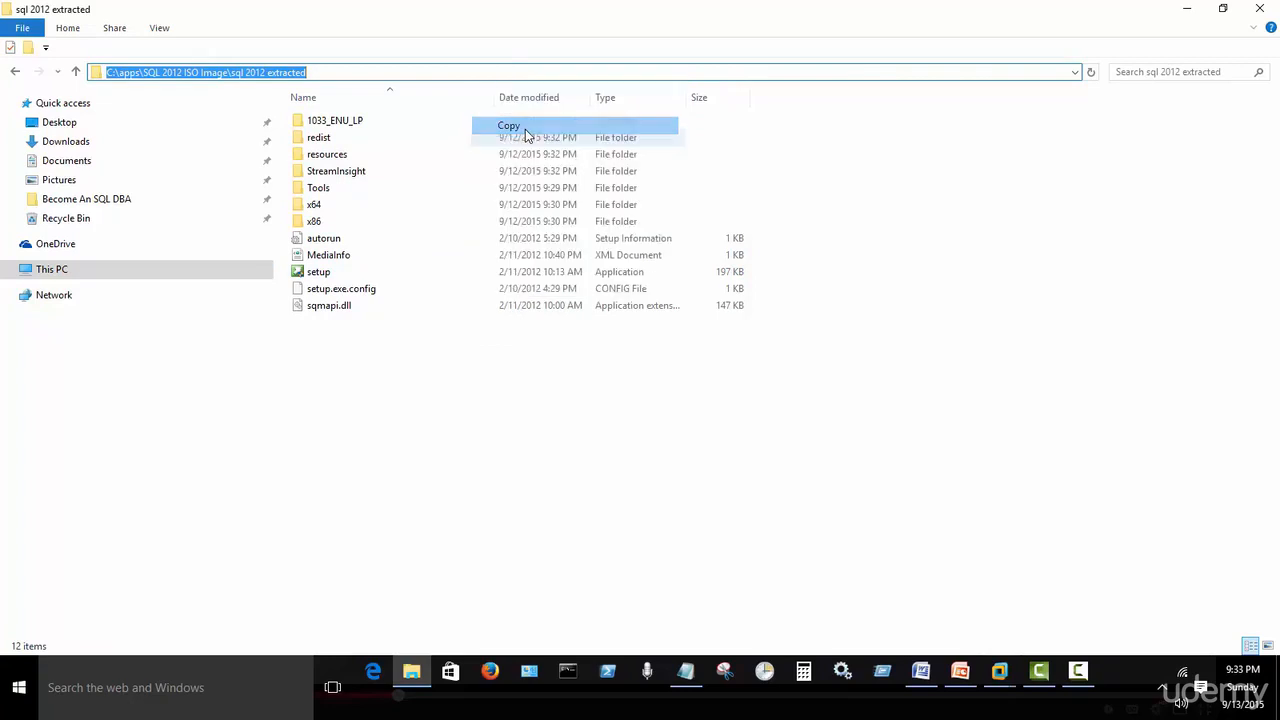
click(1189, 8)
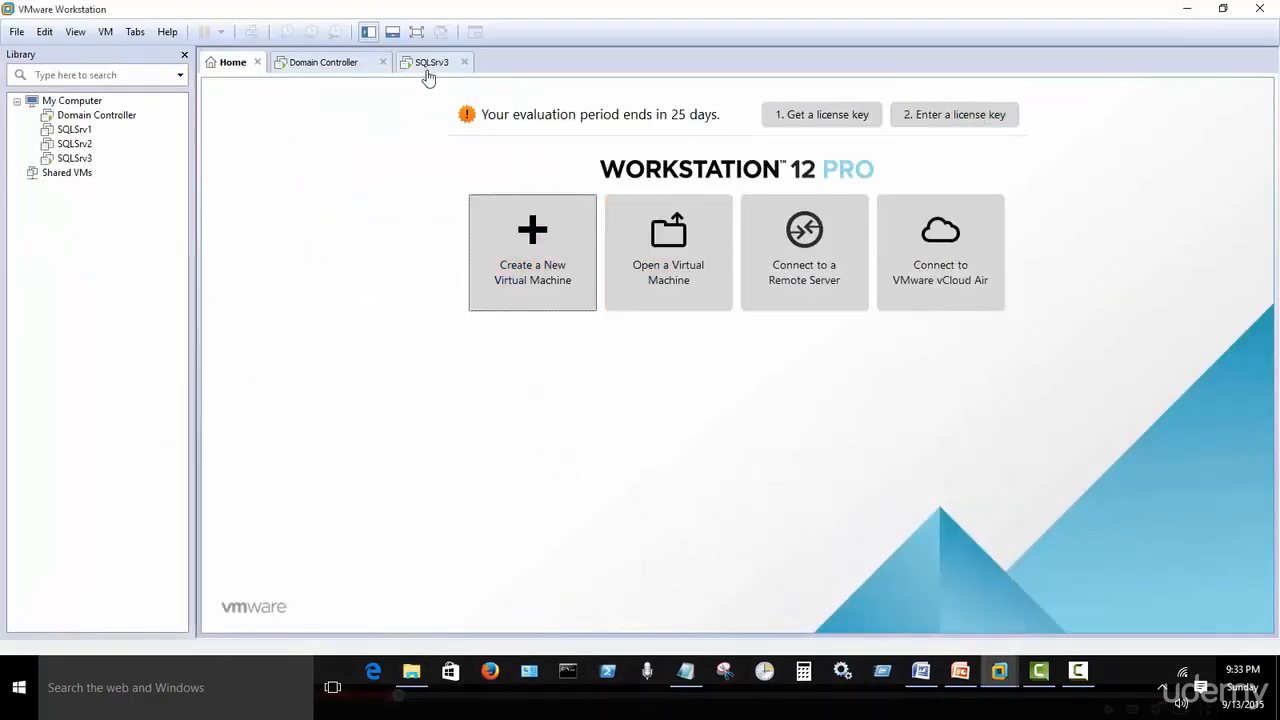
click(428, 674)
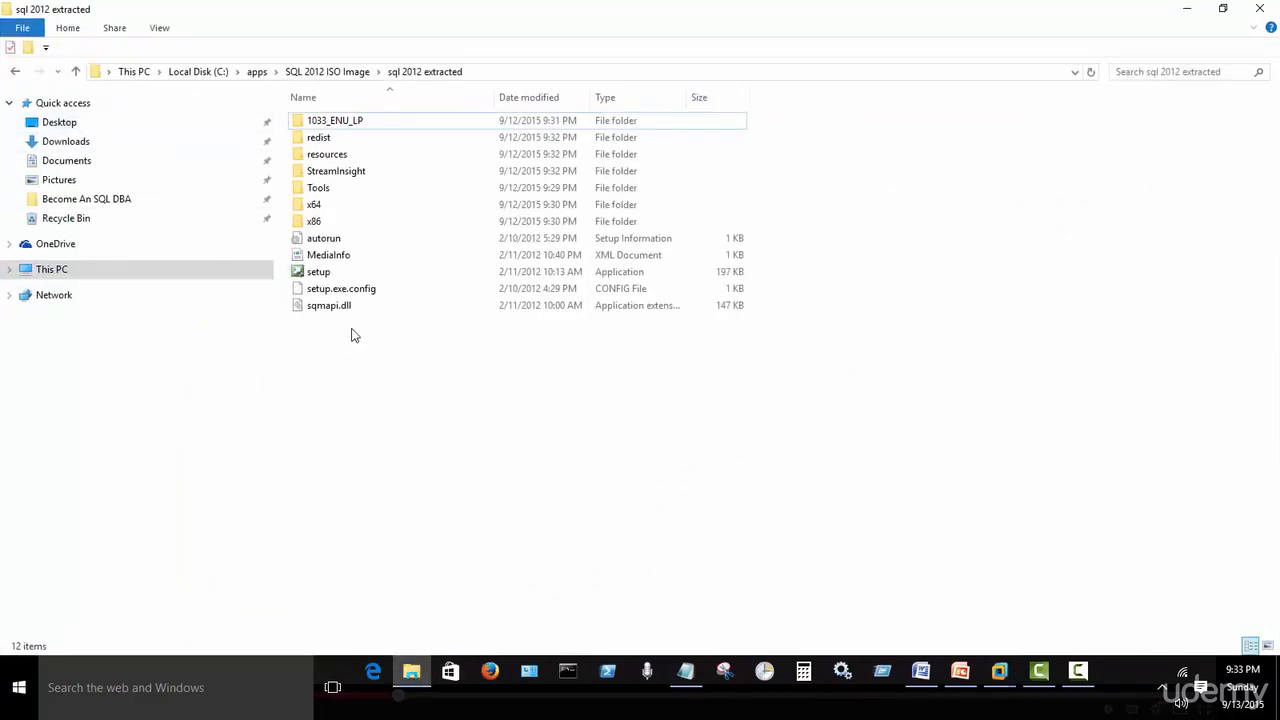
click(1184, 12)
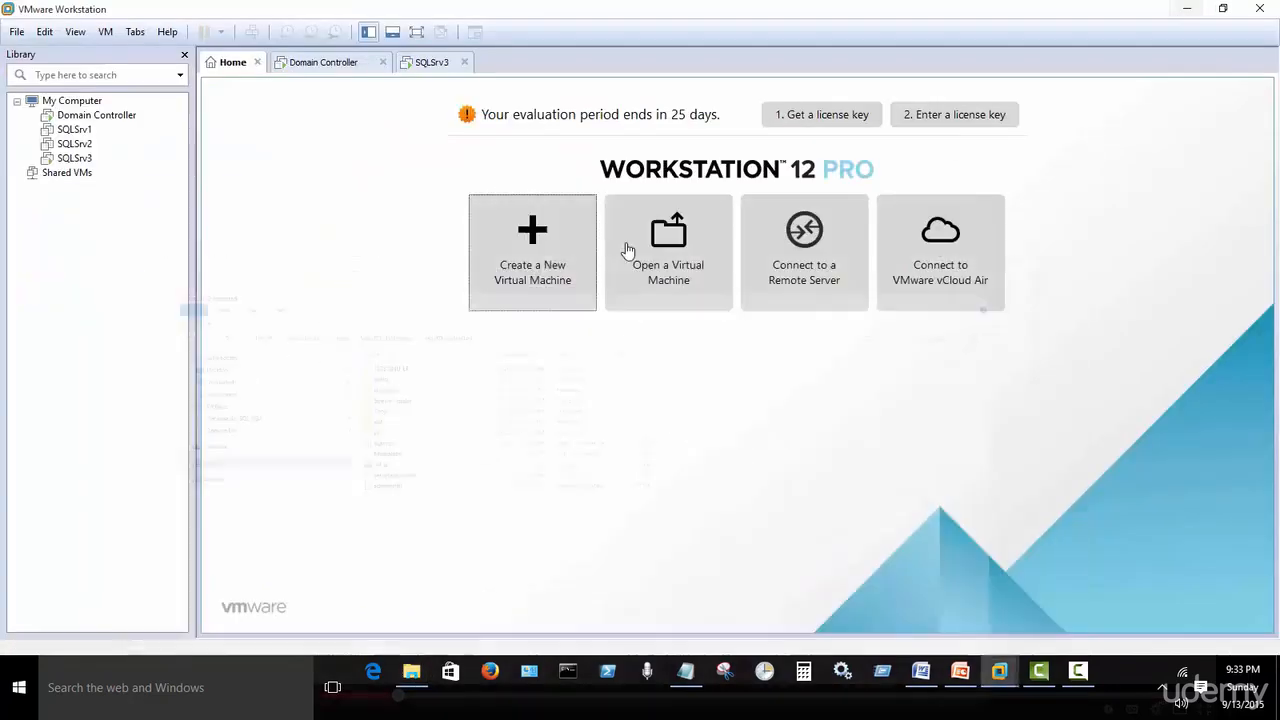
In SQLSrv3's settings, set Shared Folders under Options to Always enabled.
click(424, 63)
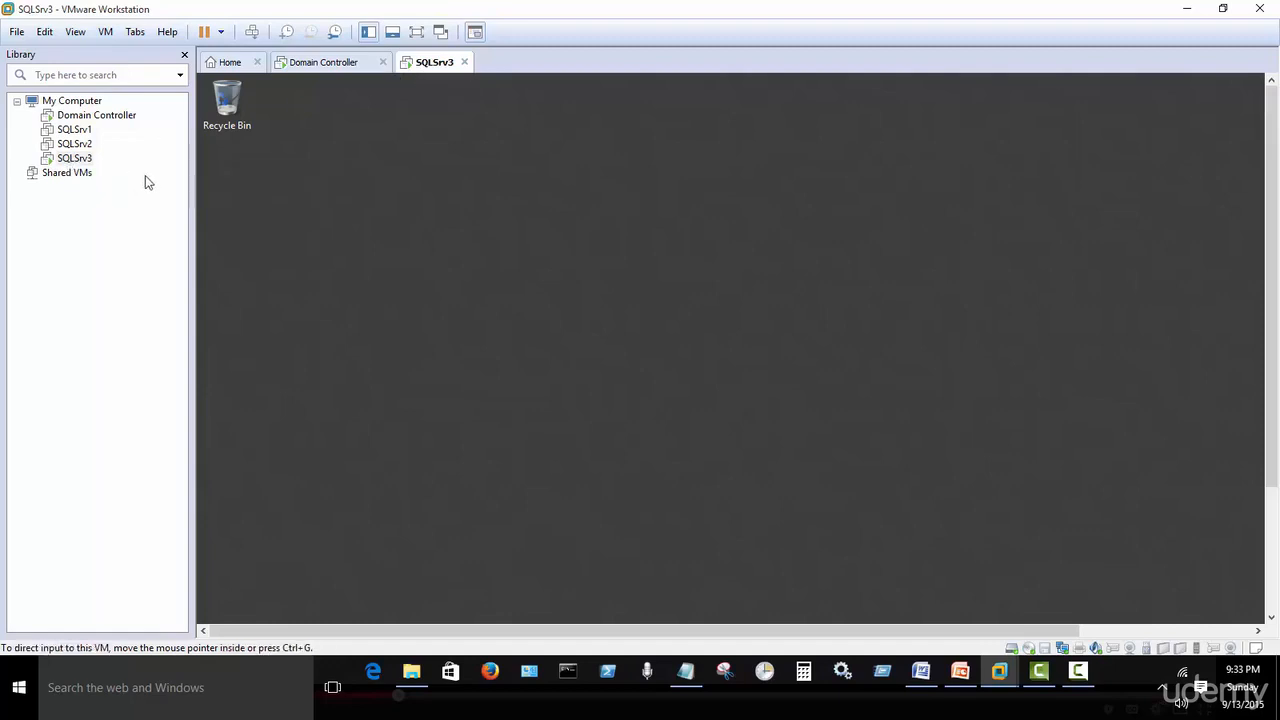
right_click(79, 160)
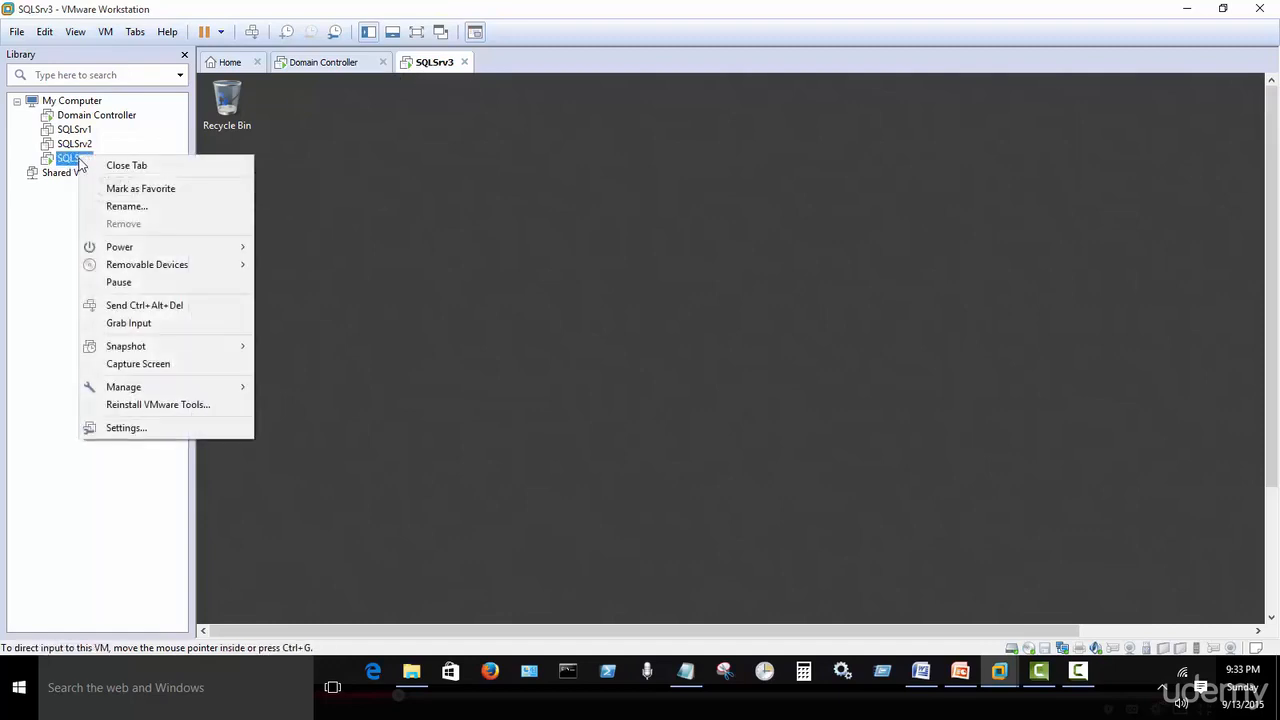
click(151, 430)
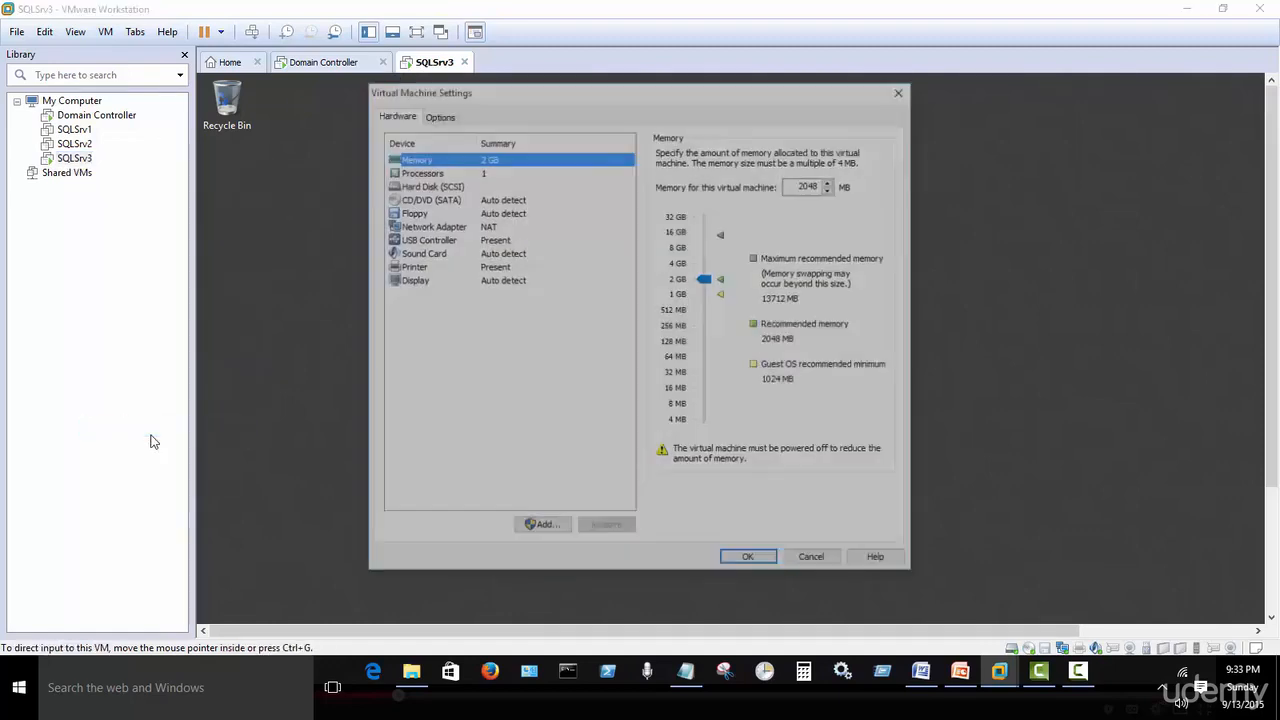
click(432, 115)
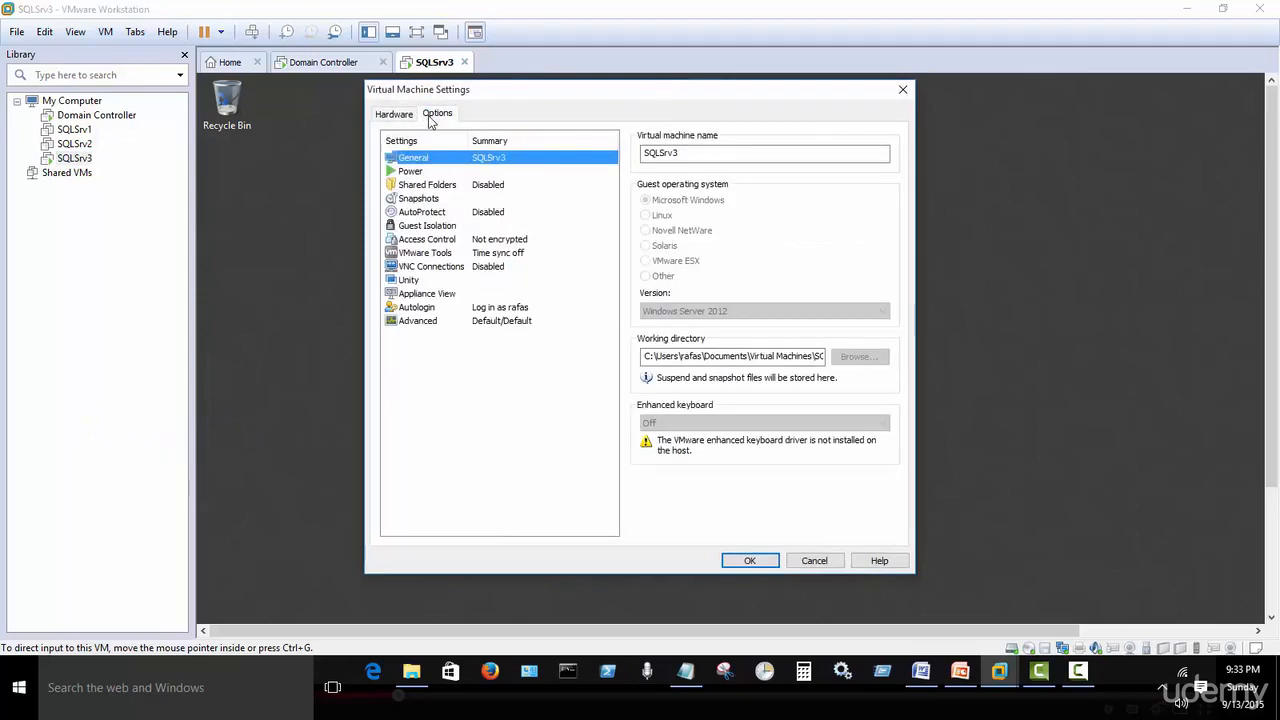
click(445, 190)
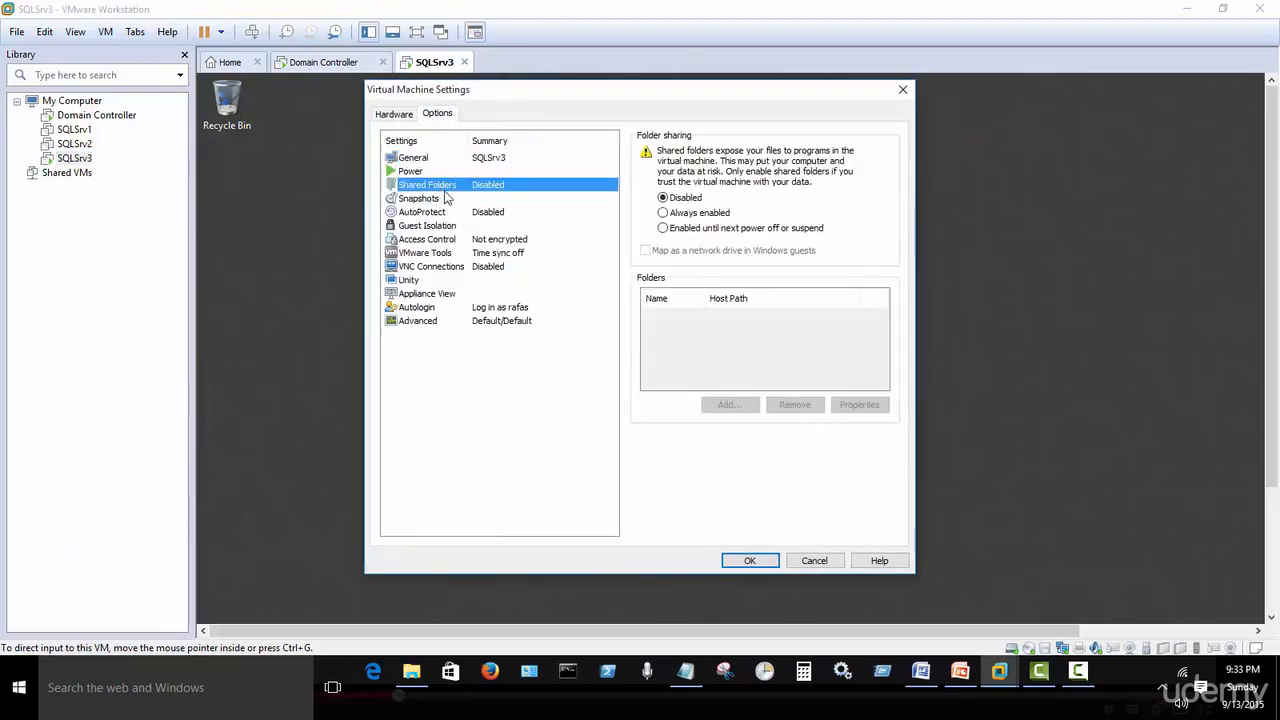
click(680, 218)
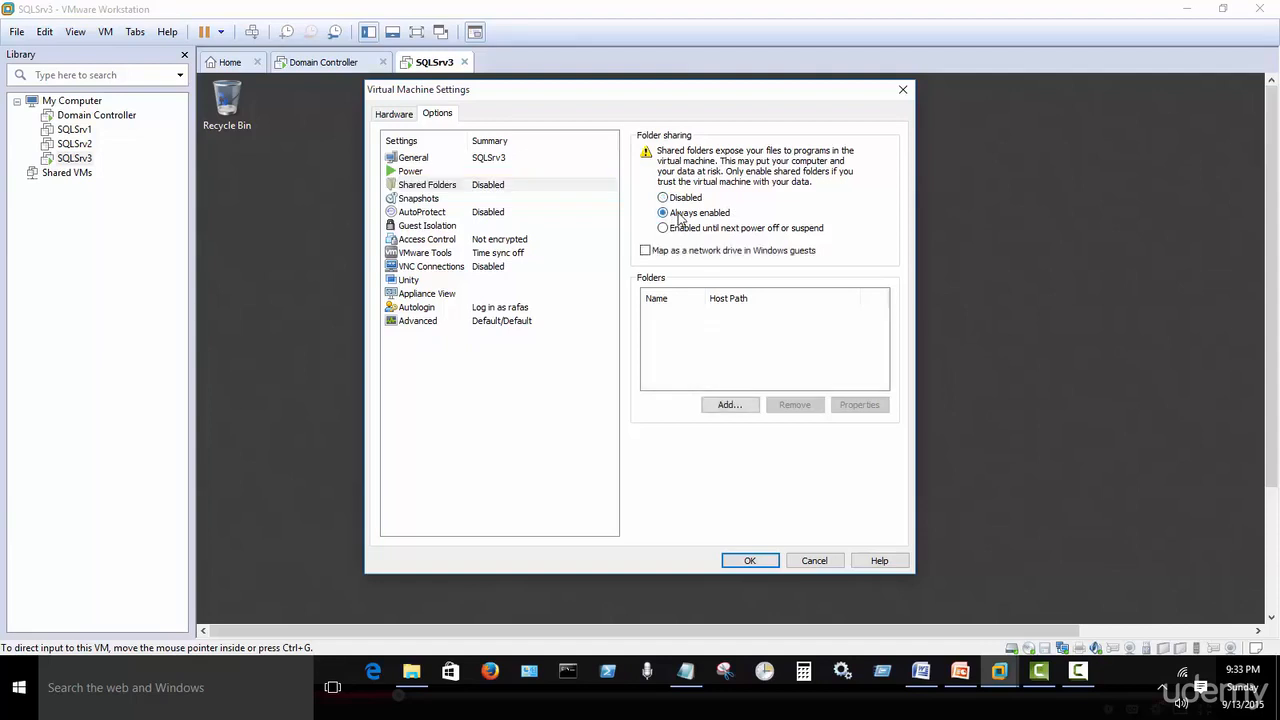
Add the pasted sql 2012 extracted path as a shared folder and apply the settings.
click(728, 404)
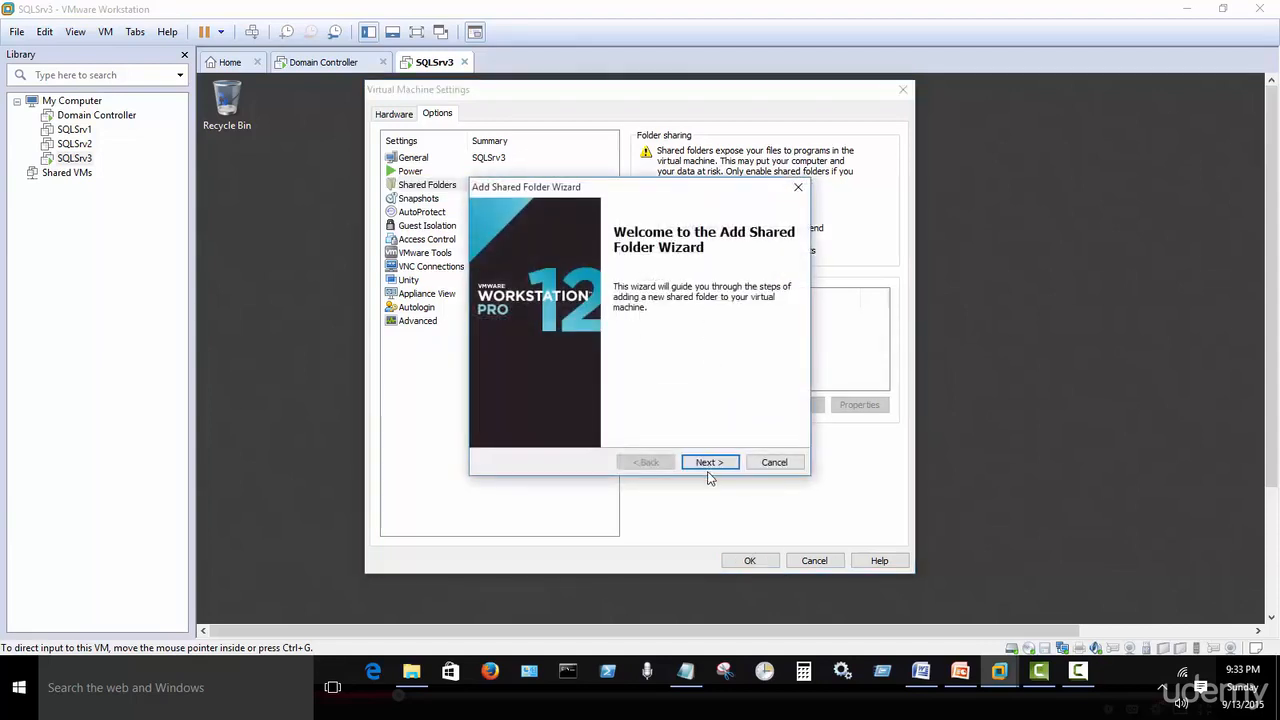
click(710, 462)
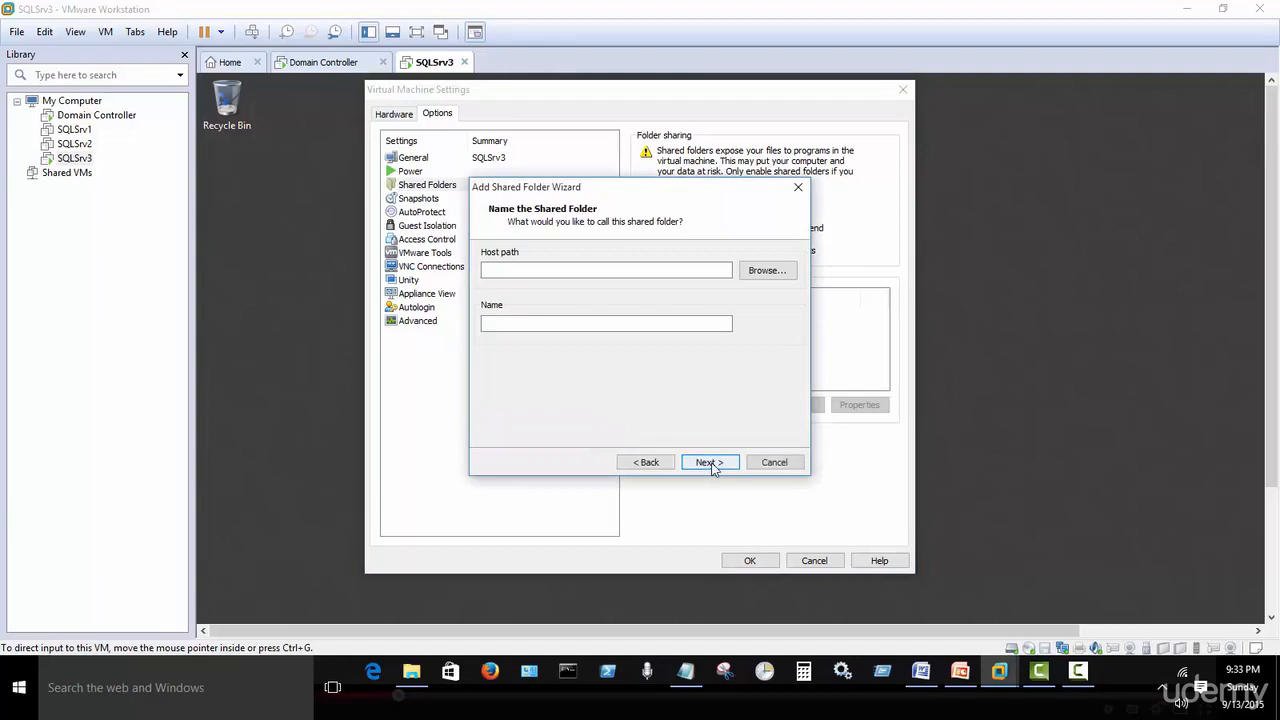
right_click(648, 270)
click(686, 339)
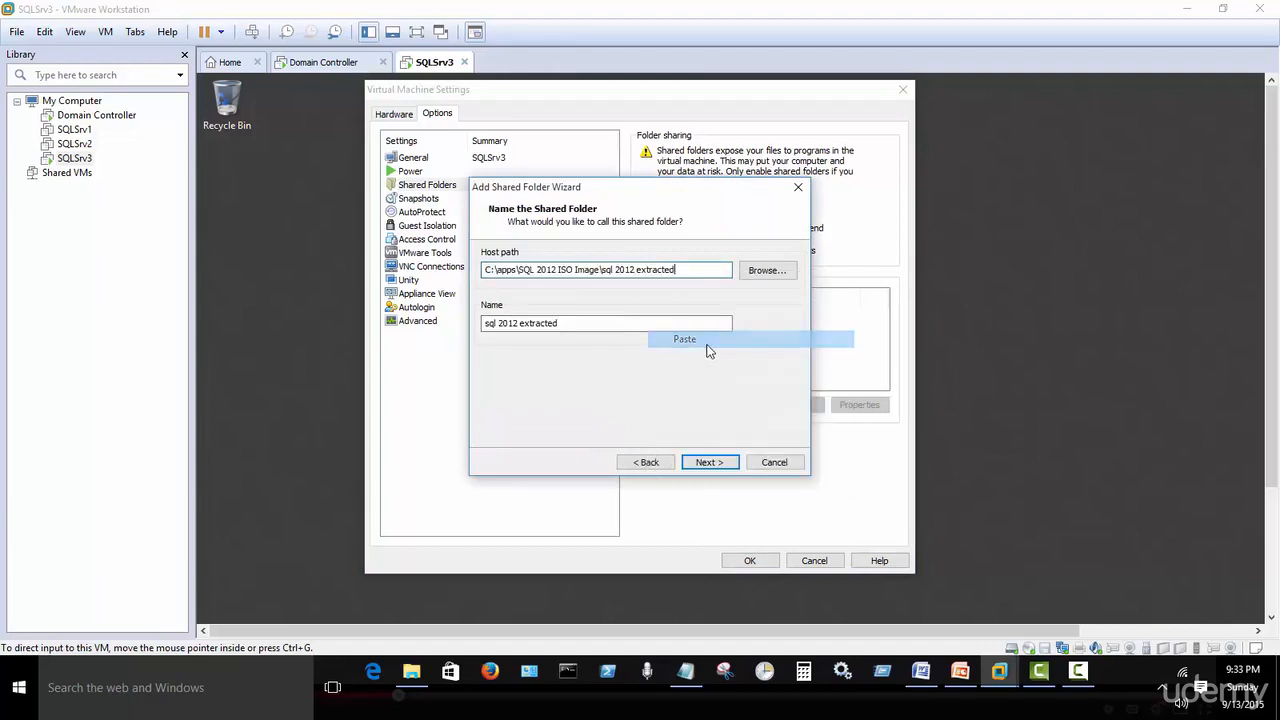
click(719, 465)
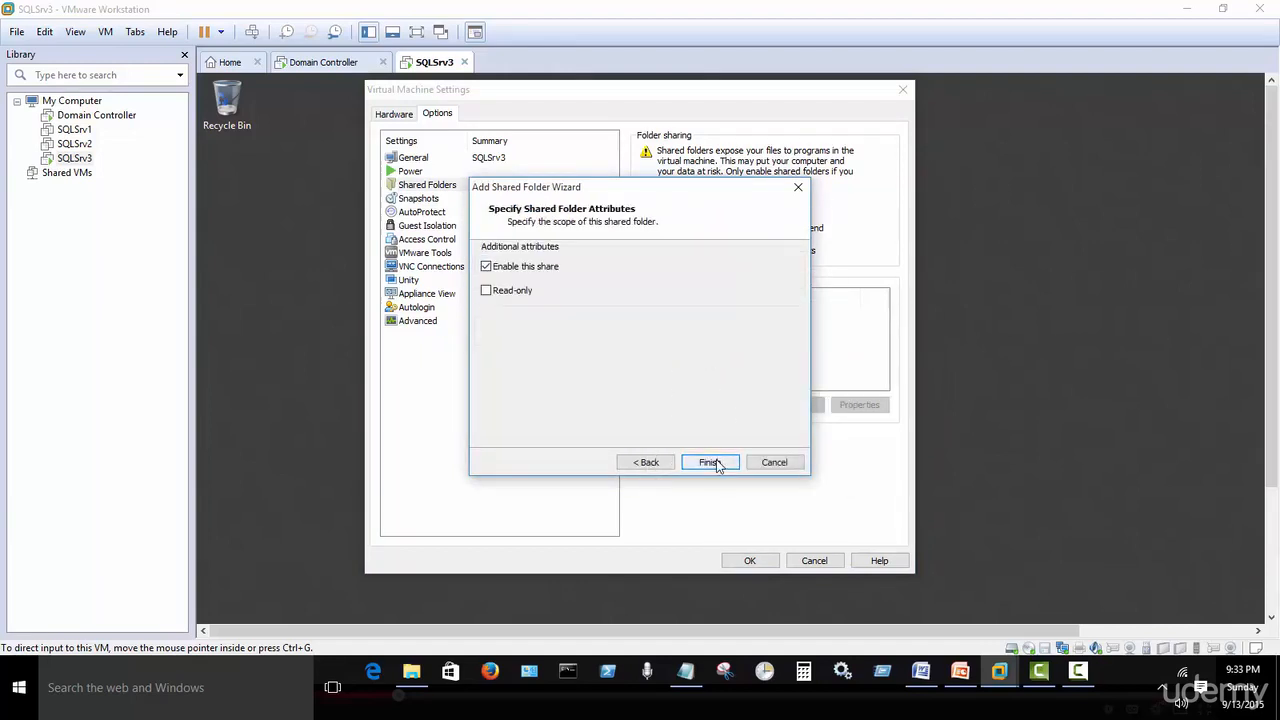
click(709, 462)
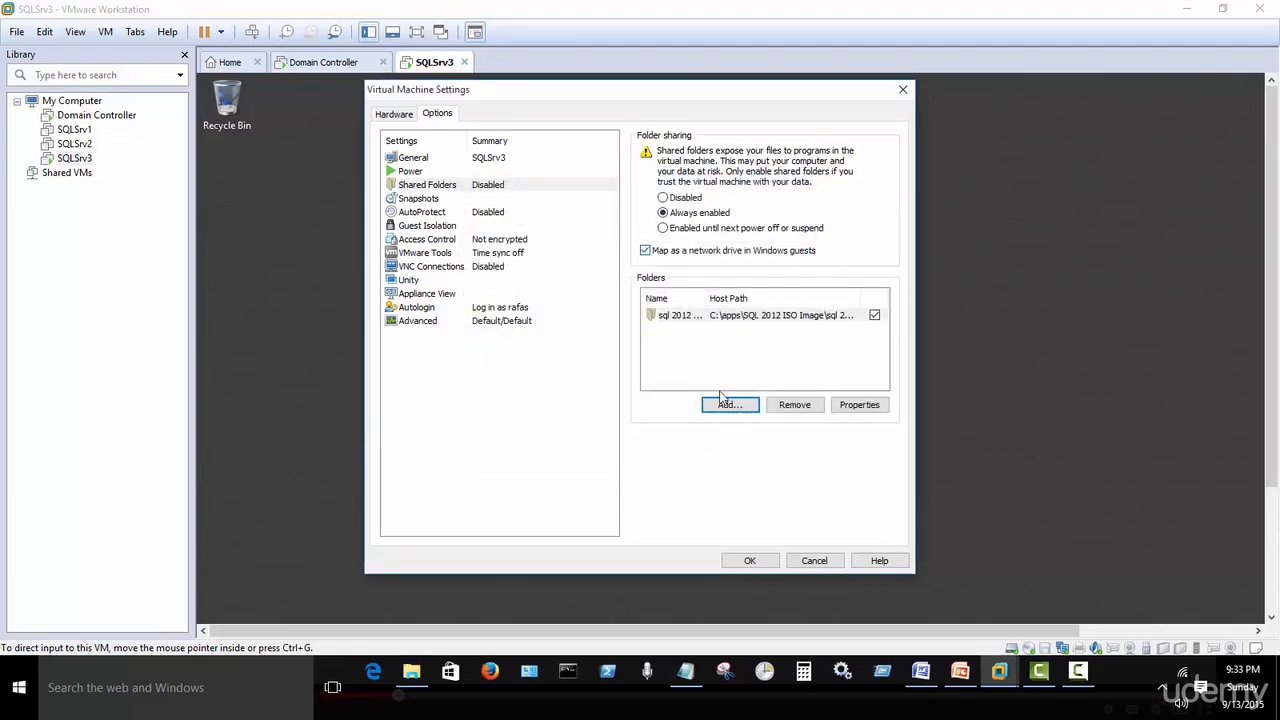
click(749, 560)
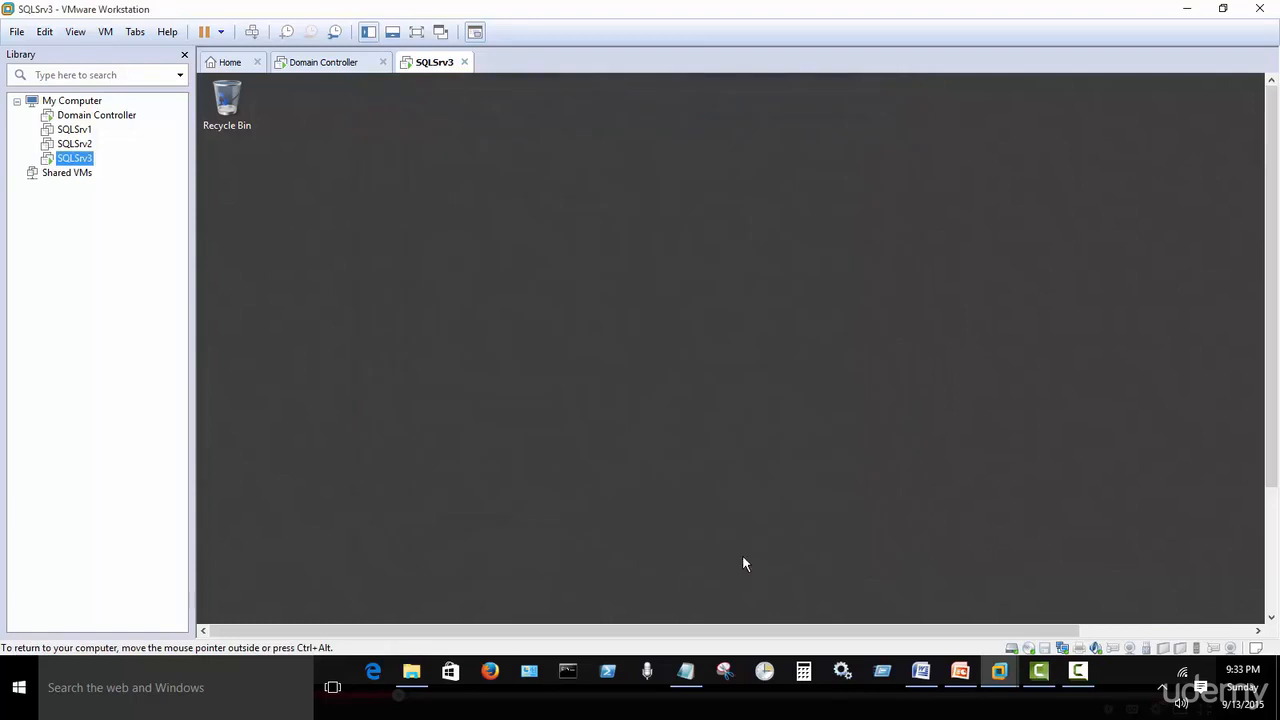
Run SQLSrv3 full screen, open 'sql 2012 extracted' on Shared Folders (Z:), then minimise it.
click(410, 319)
click(416, 32)
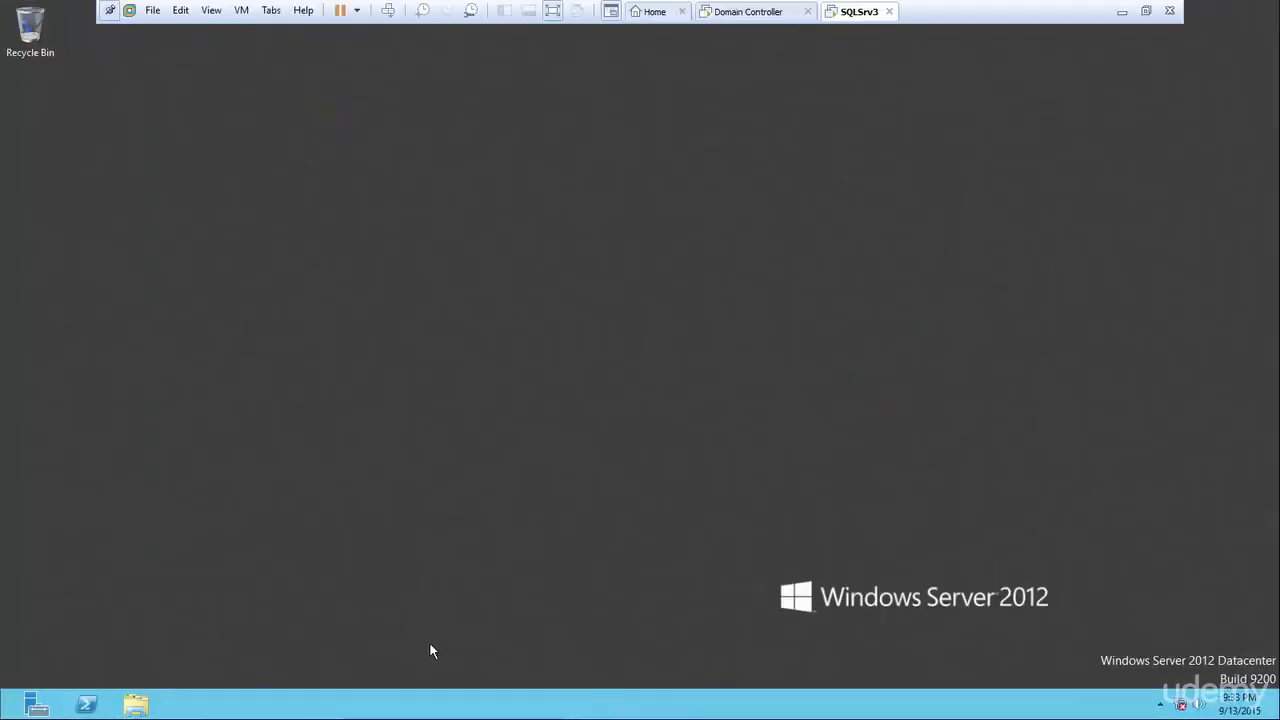
click(12, 712)
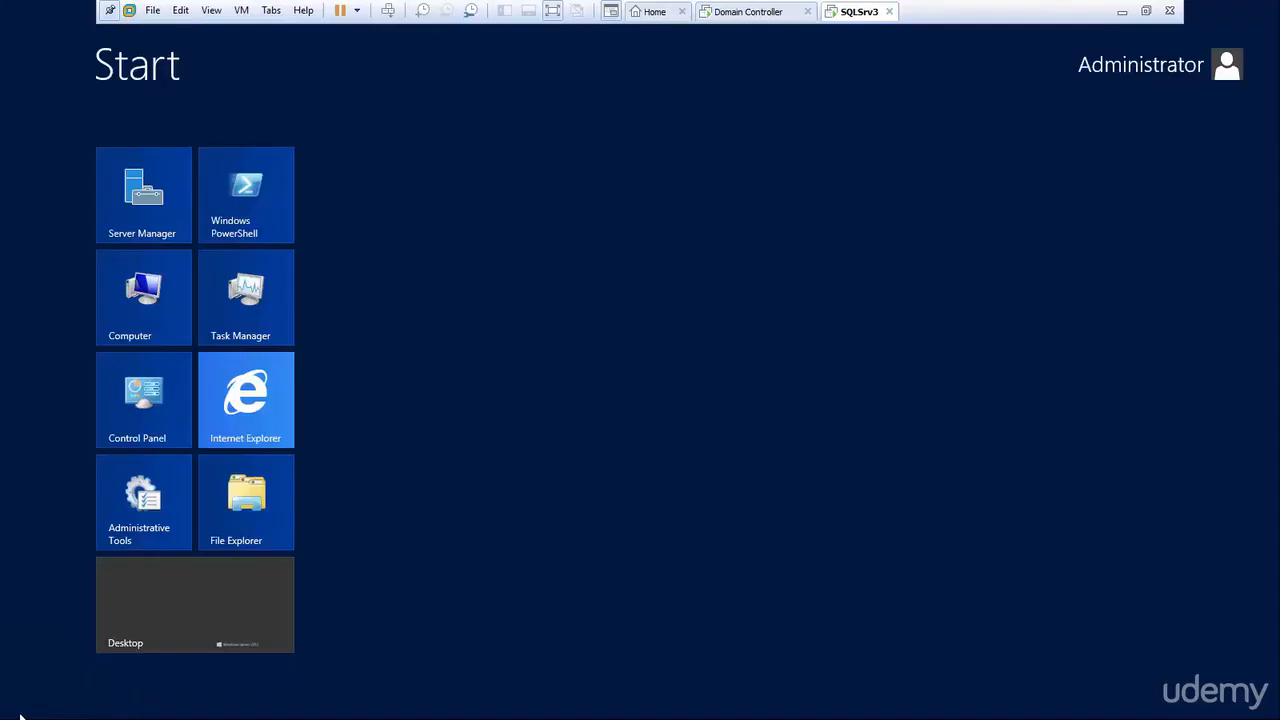
click(141, 332)
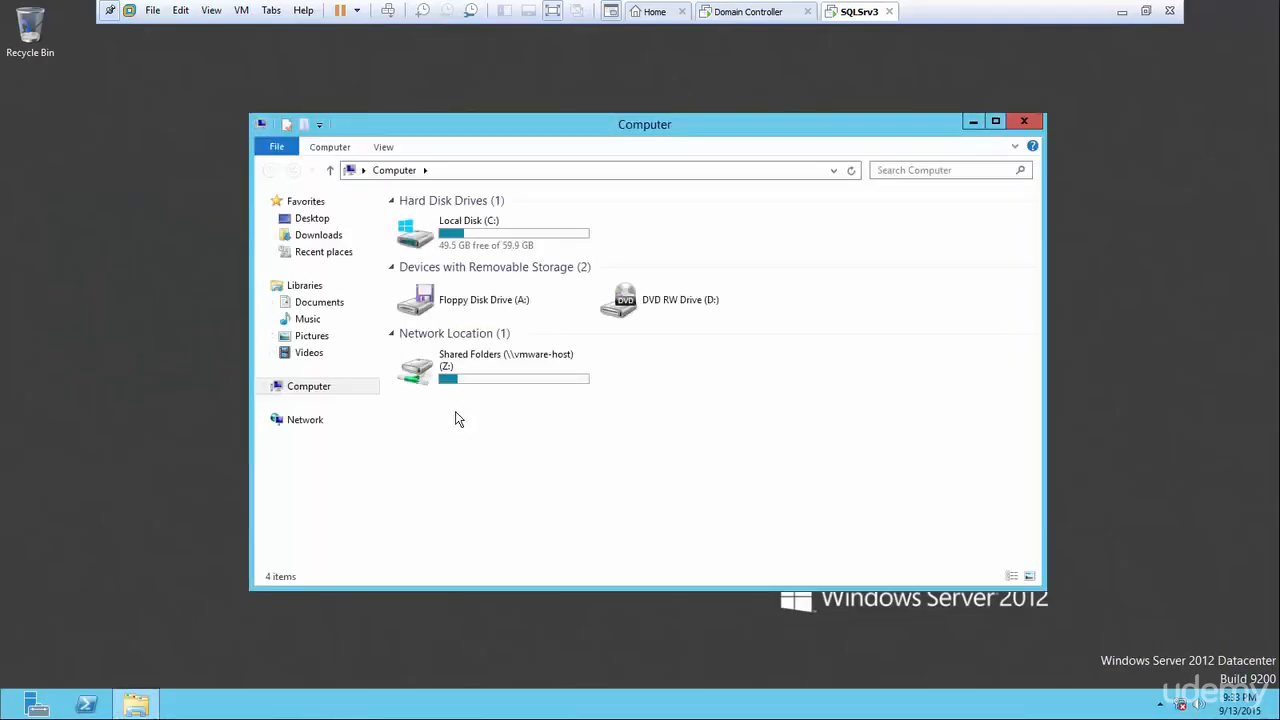
double_click(528, 380)
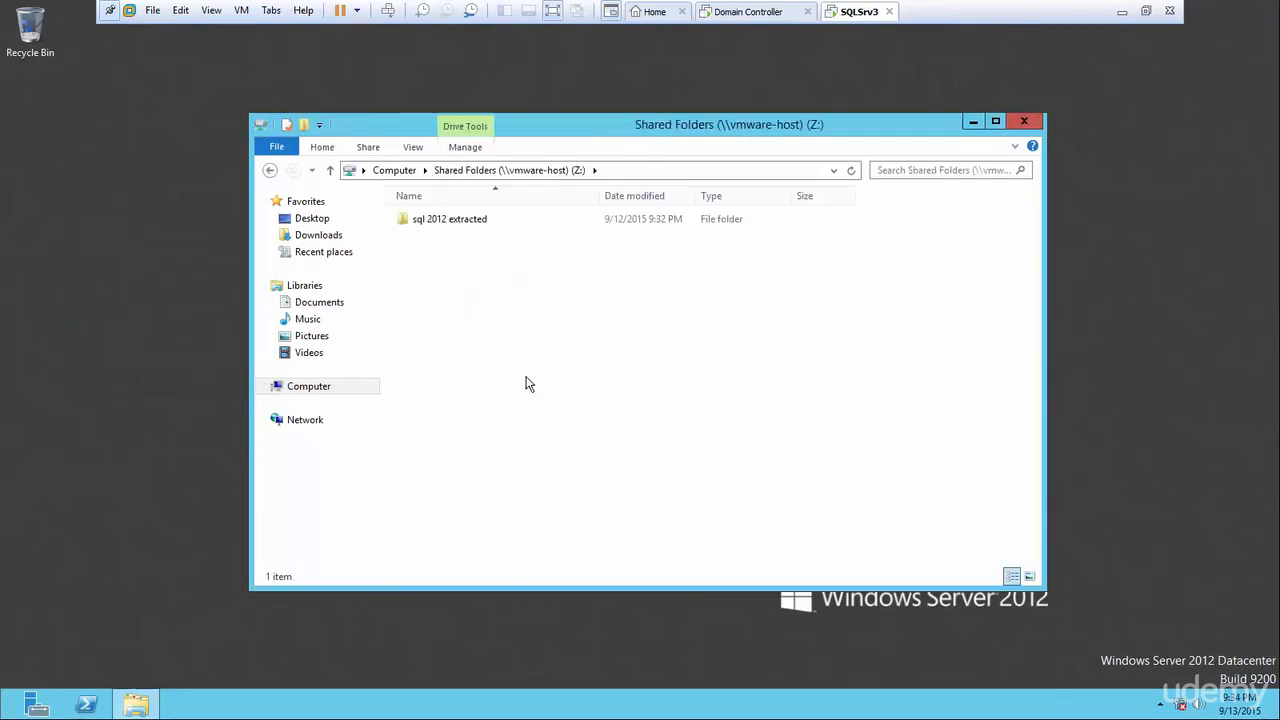
double_click(456, 222)
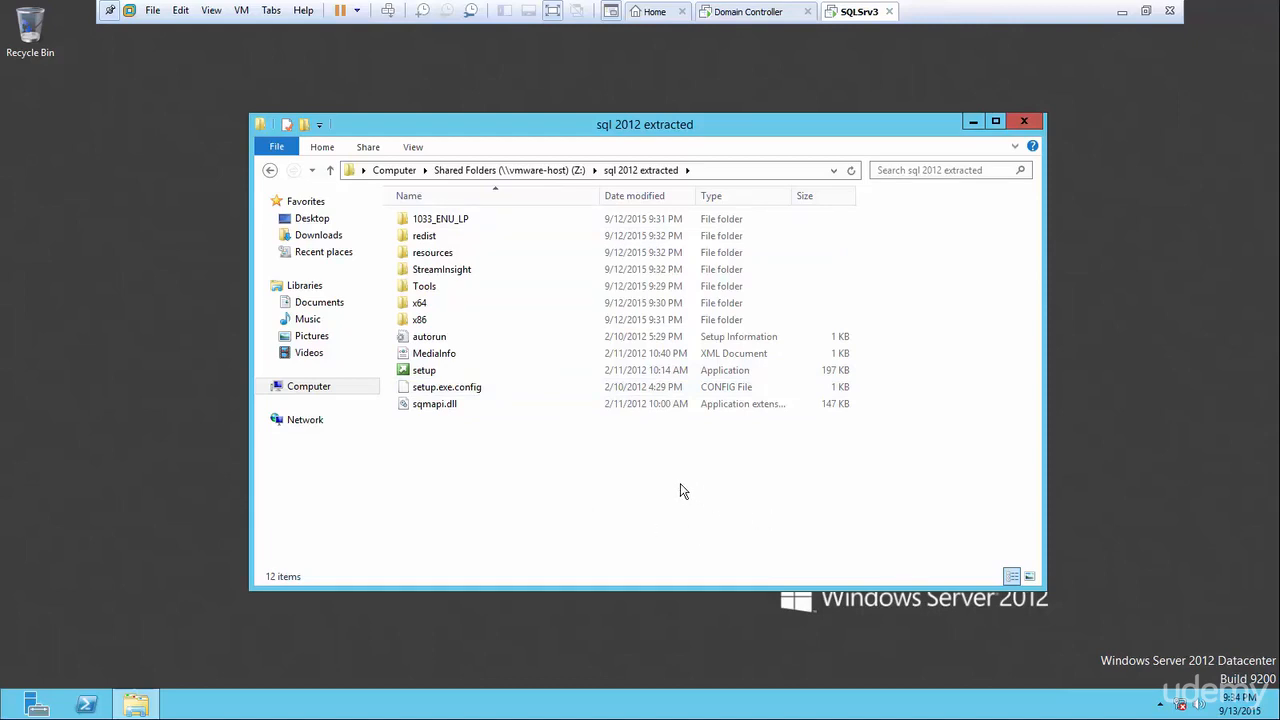
click(970, 121)
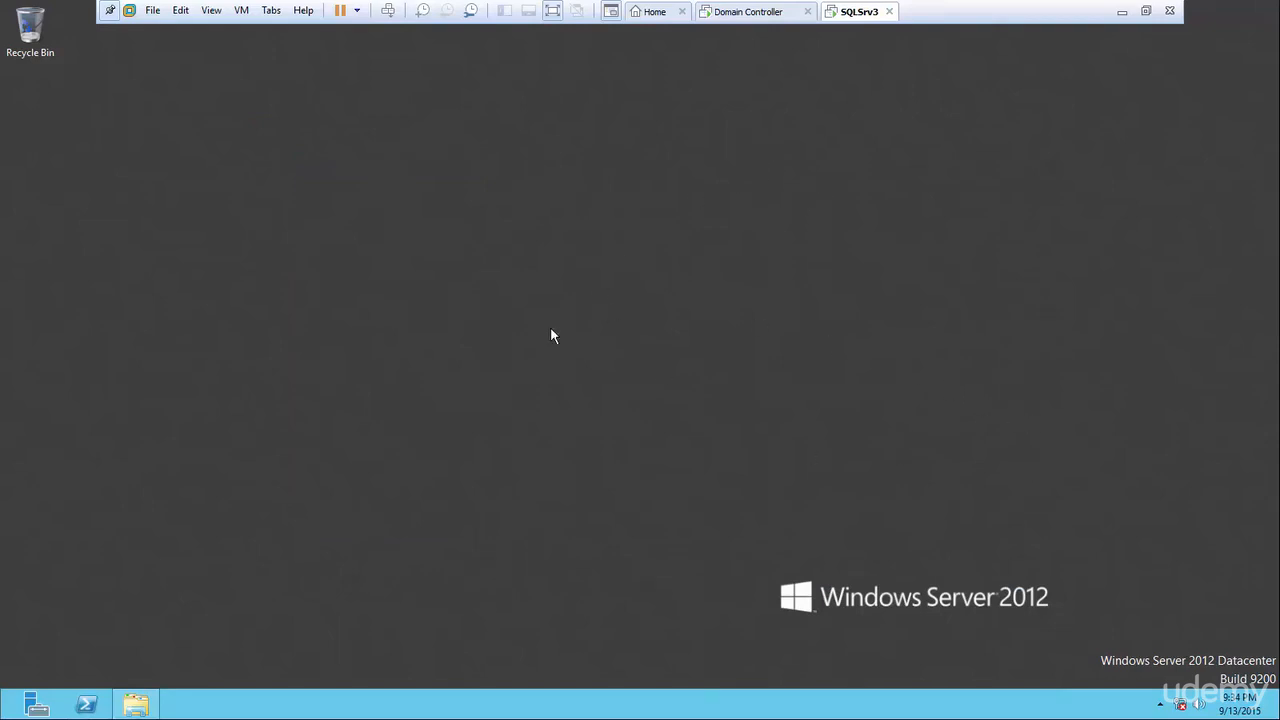
mouse_move(1184, 706)
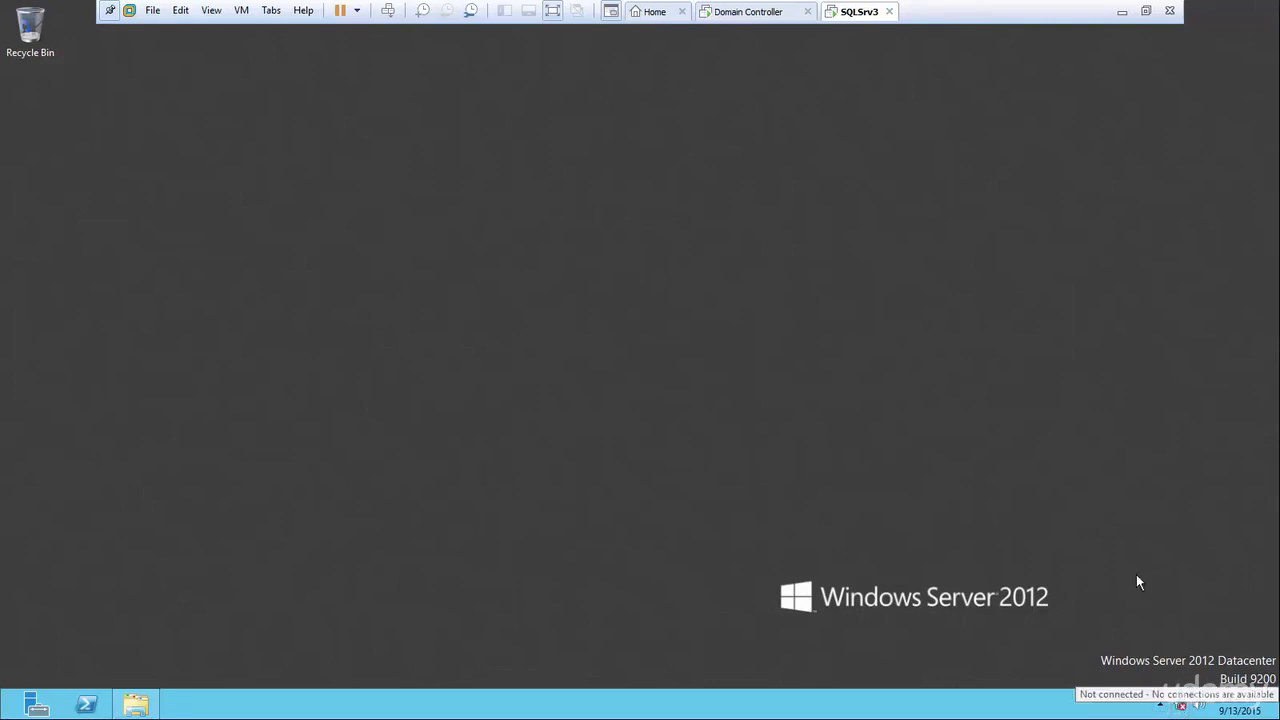
Open Ethernet0 Properties via the Network and Sharing Center, then exit full screen.
right_click(1180, 706)
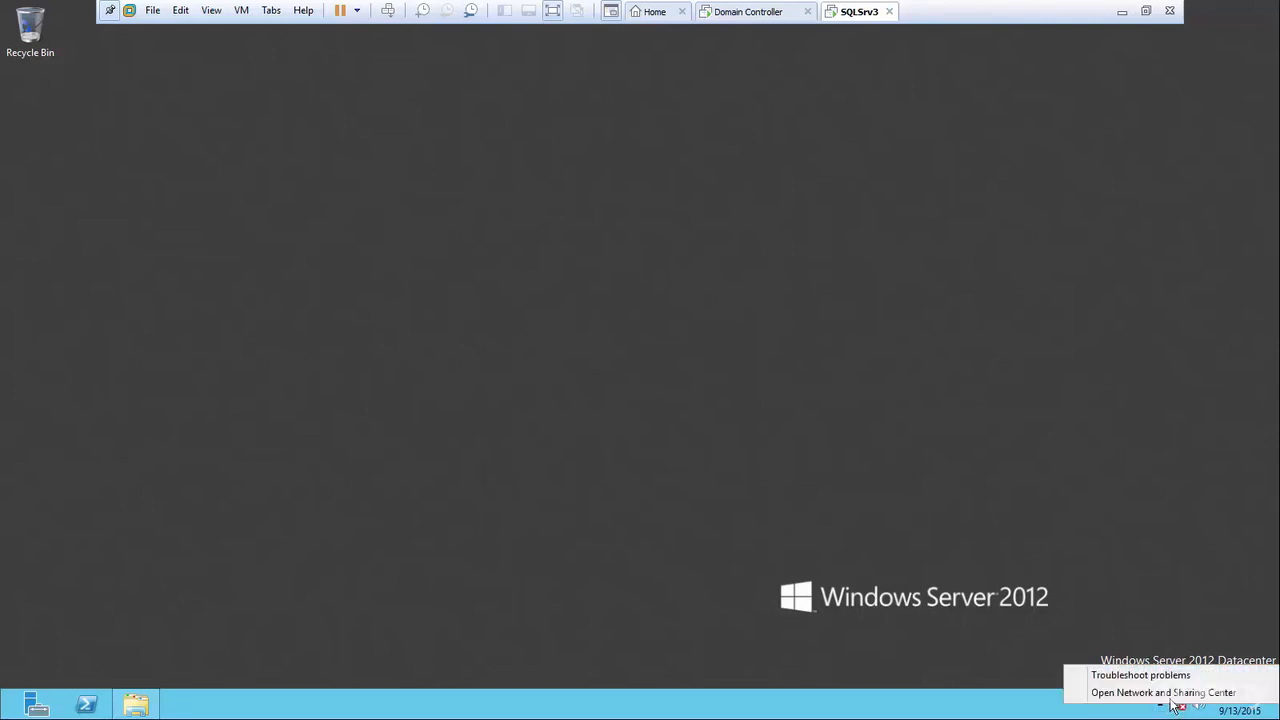
click(1170, 693)
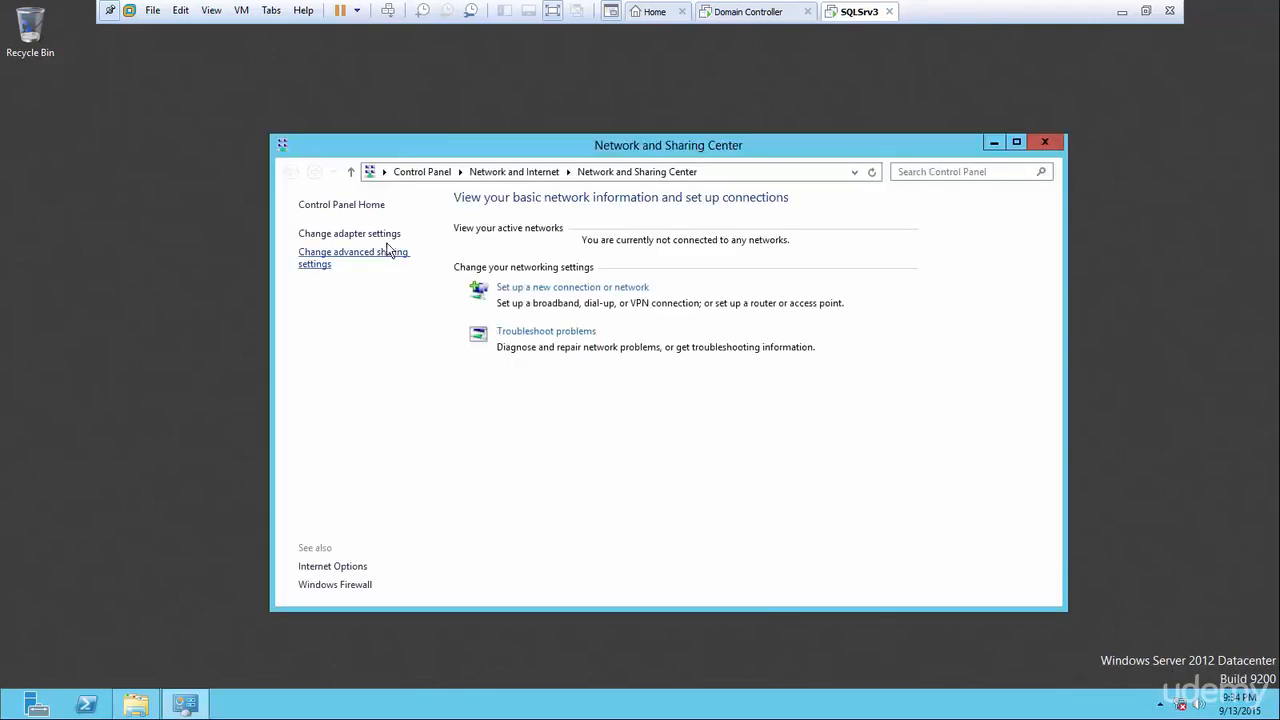
click(380, 237)
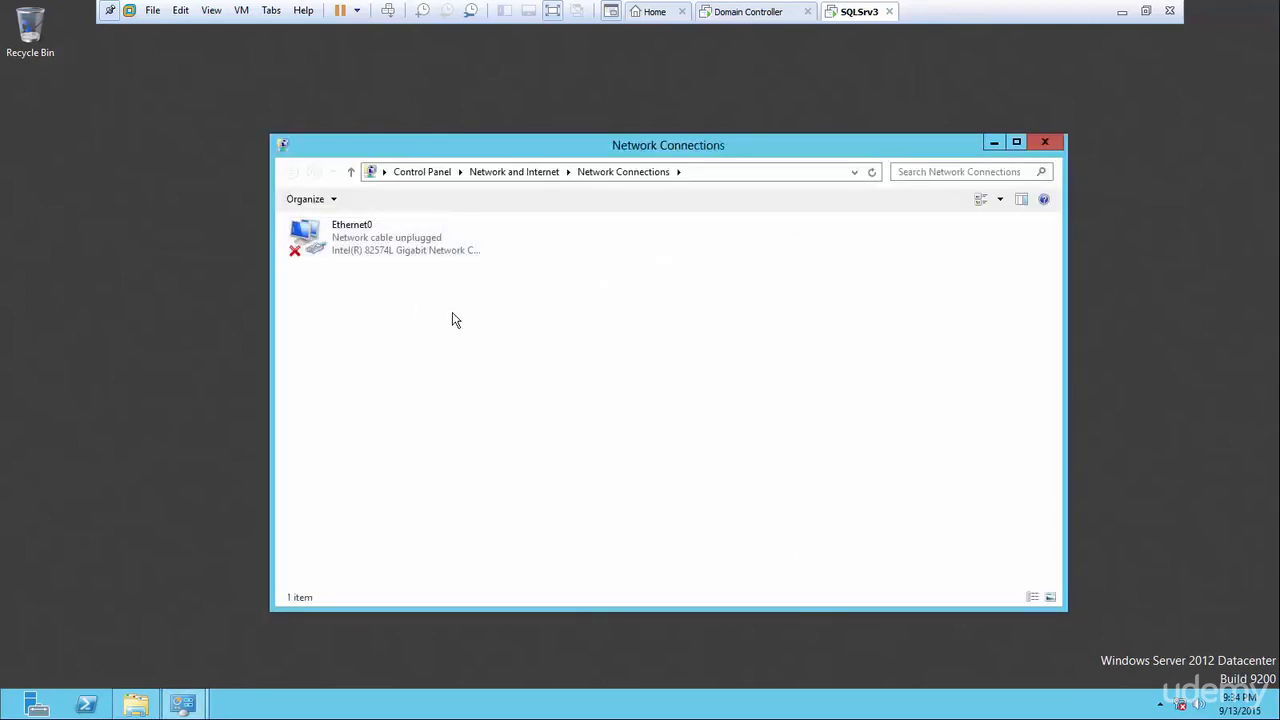
right_click(377, 243)
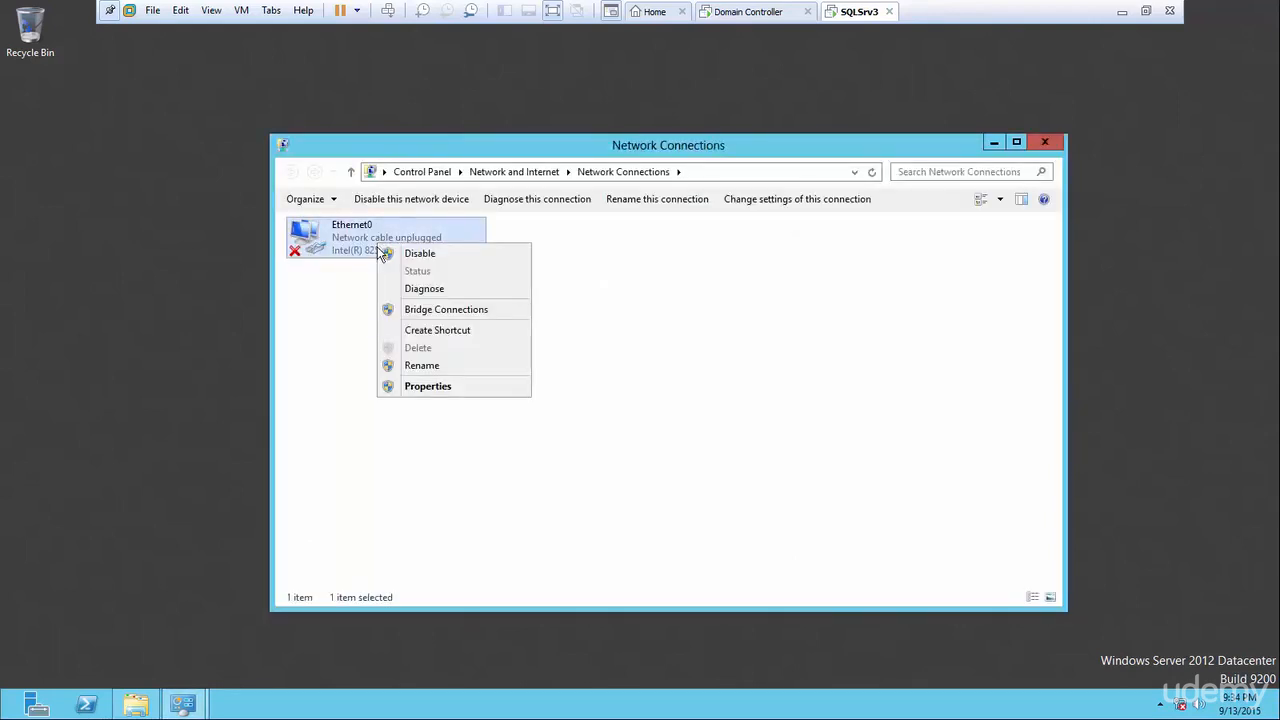
click(456, 396)
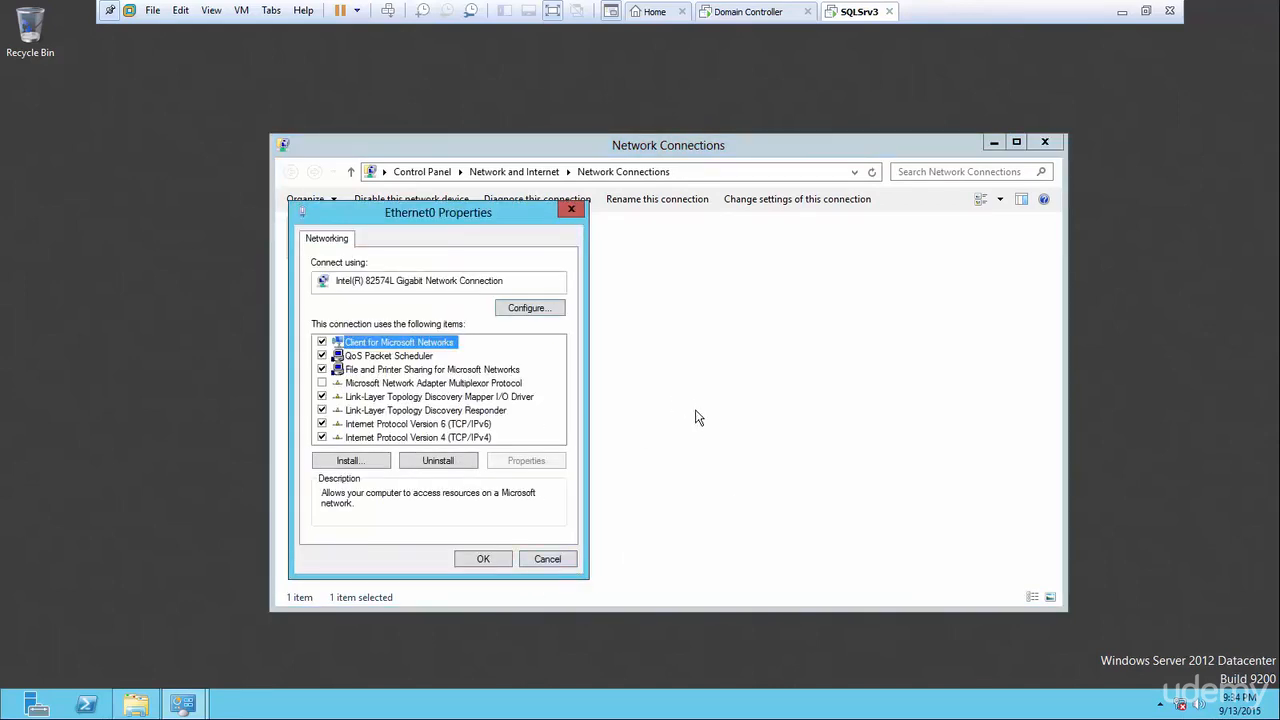
click(555, 12)
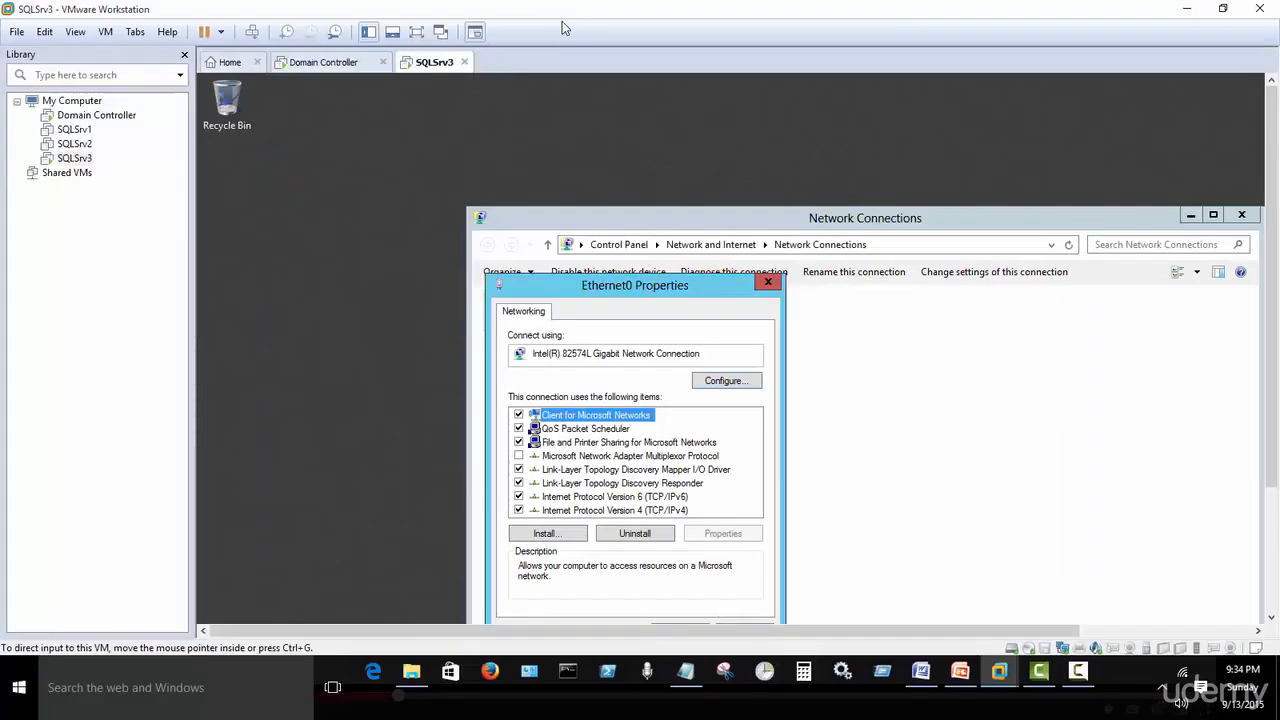
Change SQLSrv3's Network Adapter connection from NAT to Bridged in its VM settings.
right_click(84, 163)
click(155, 432)
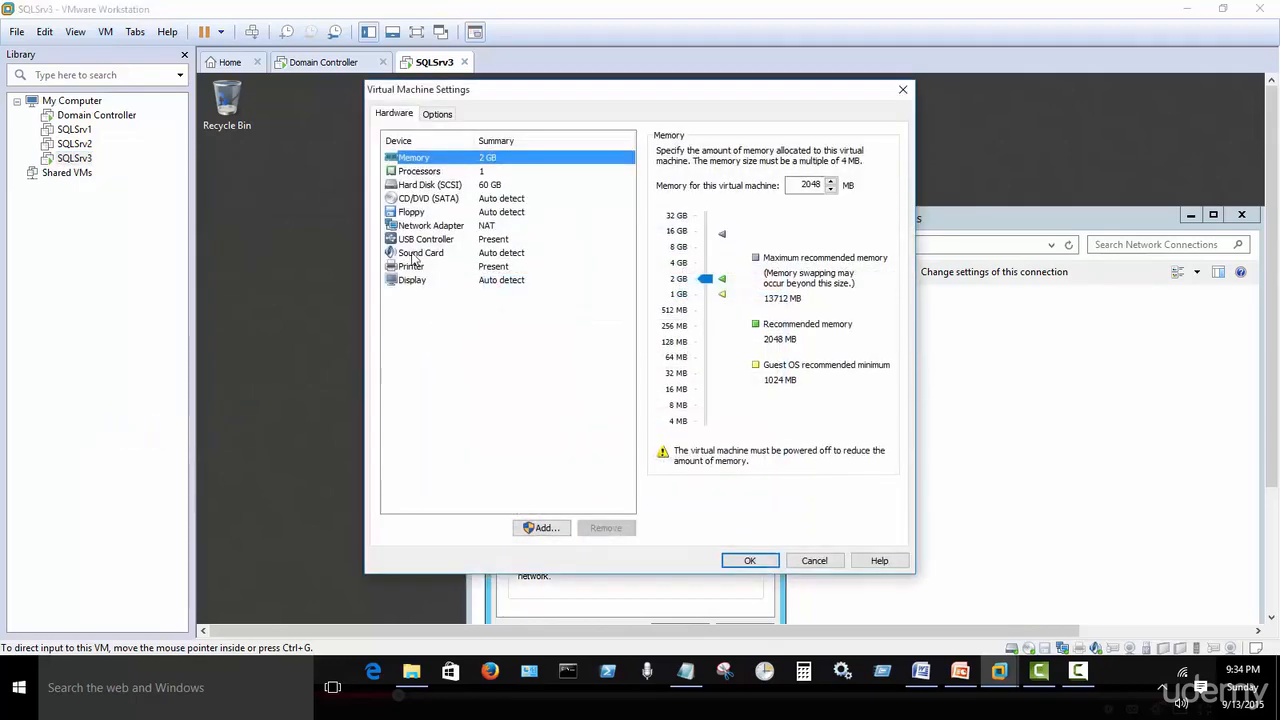
click(424, 228)
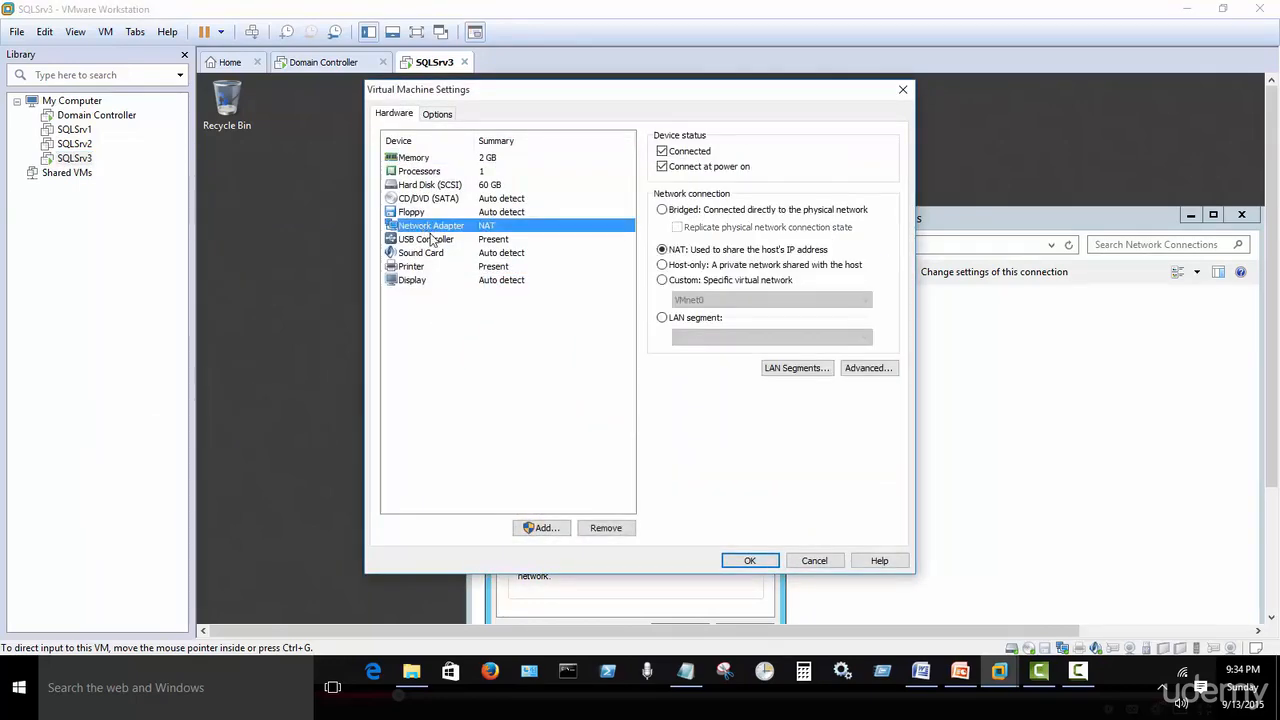
click(664, 211)
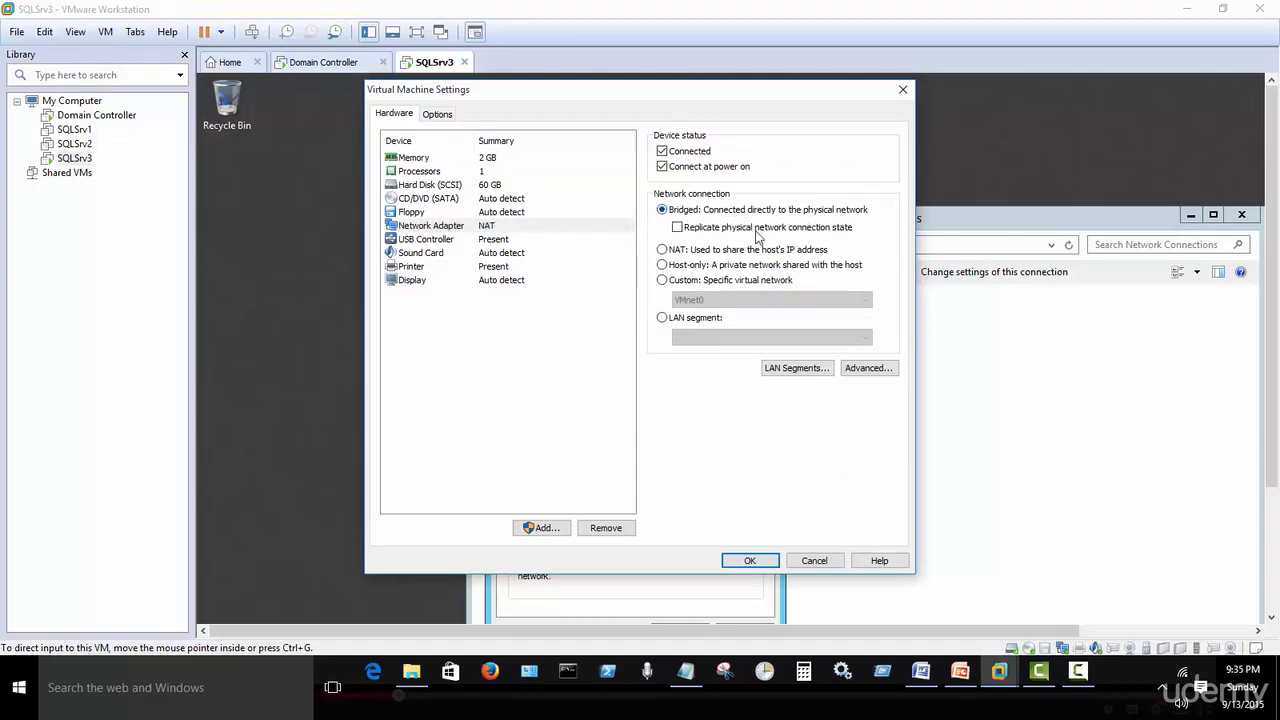
click(748, 561)
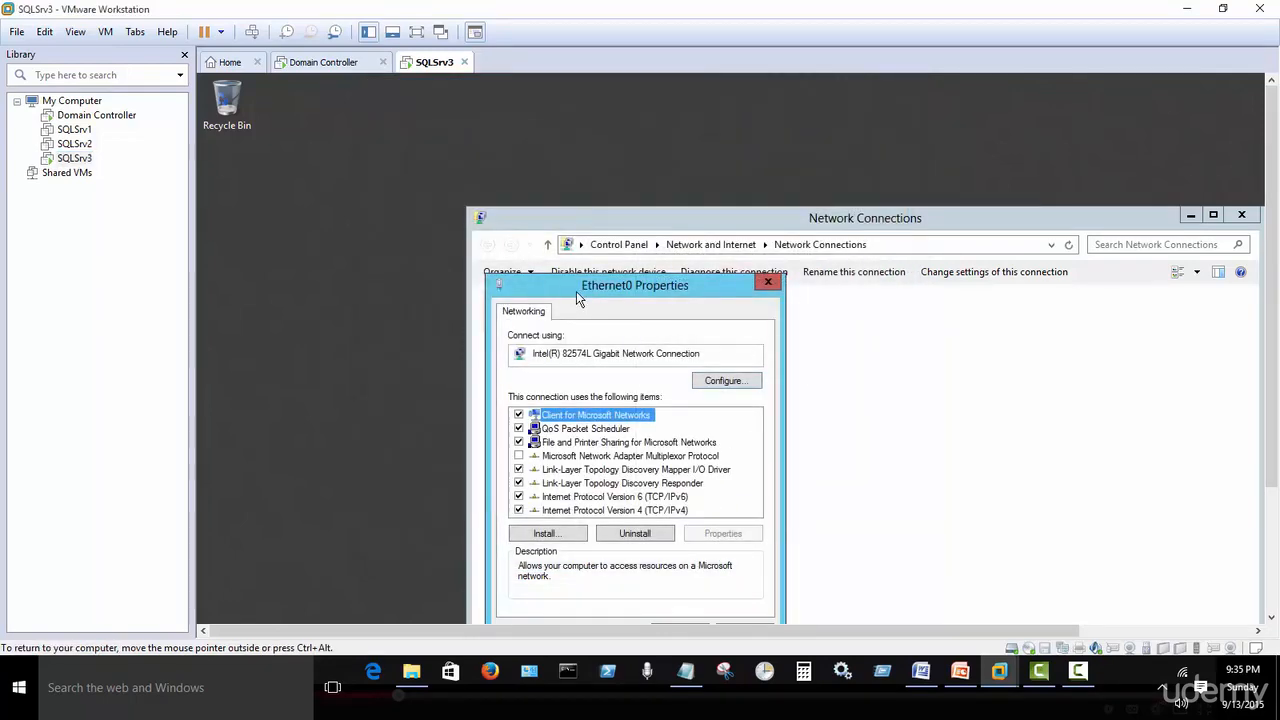
Close Ethernet0 Properties, Network Connections and the Network and Sharing Center.
drag(576, 291, 423, 229)
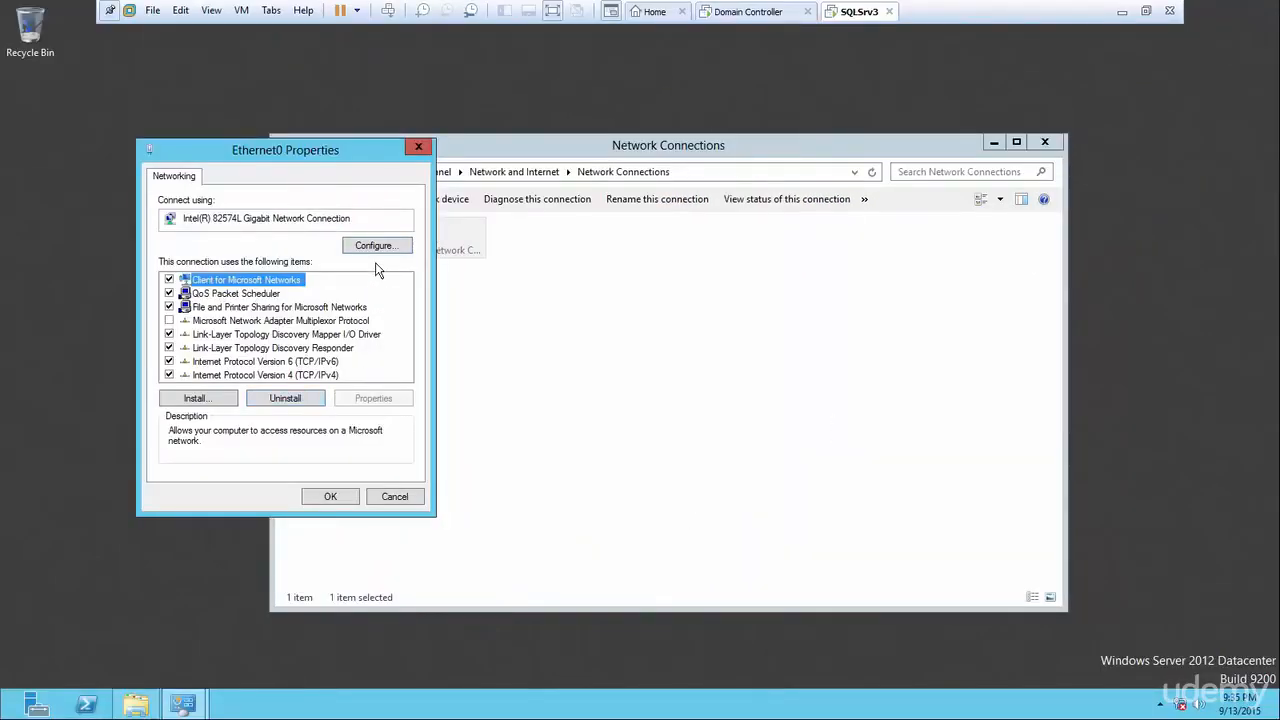
click(418, 149)
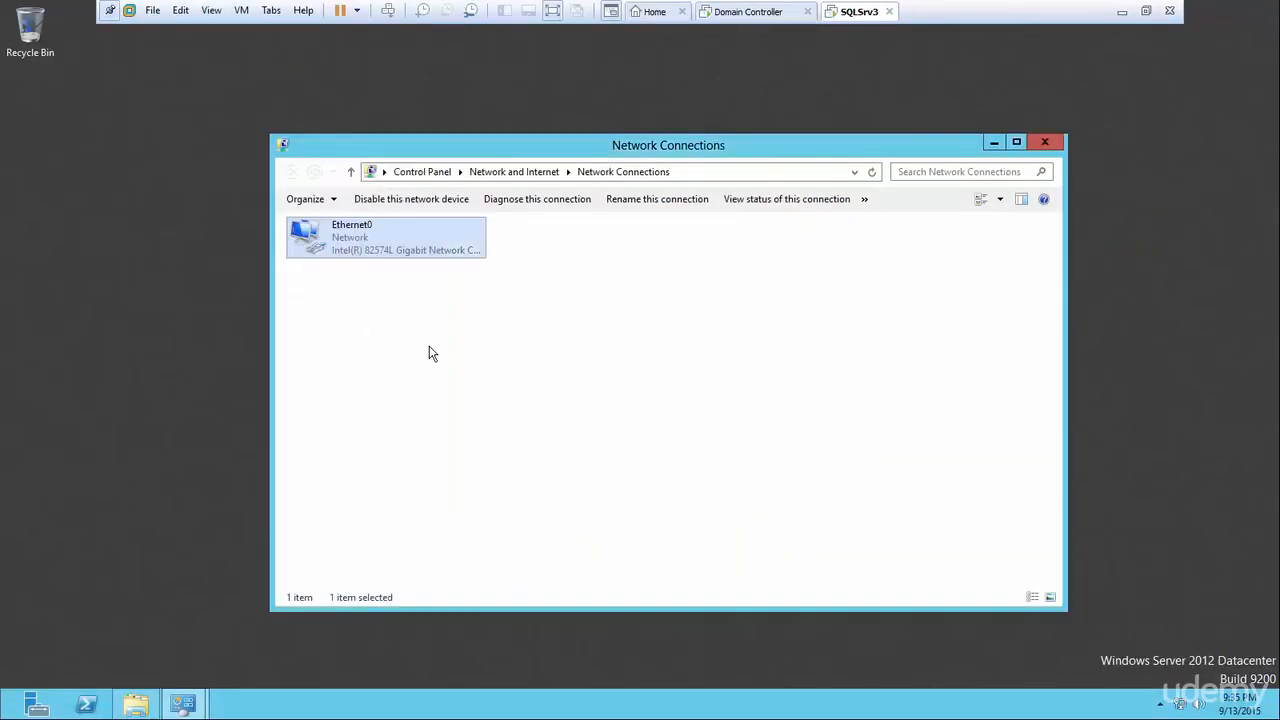
click(1043, 145)
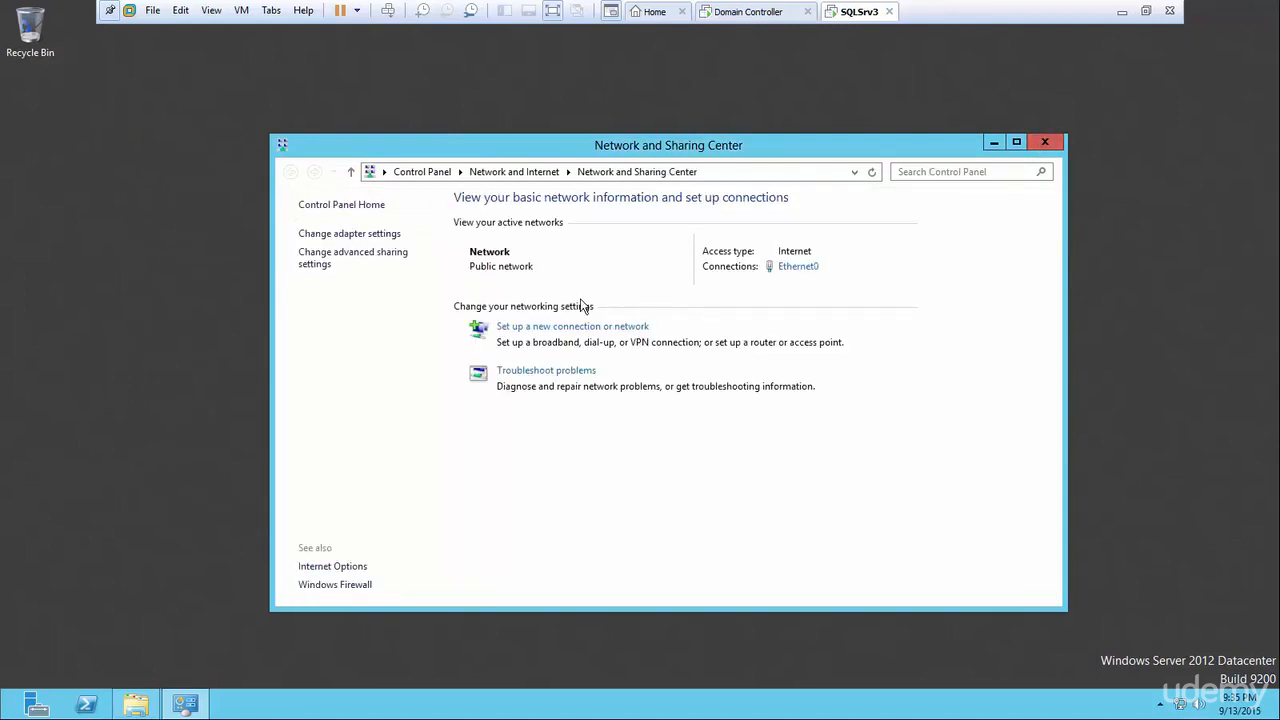
click(1043, 144)
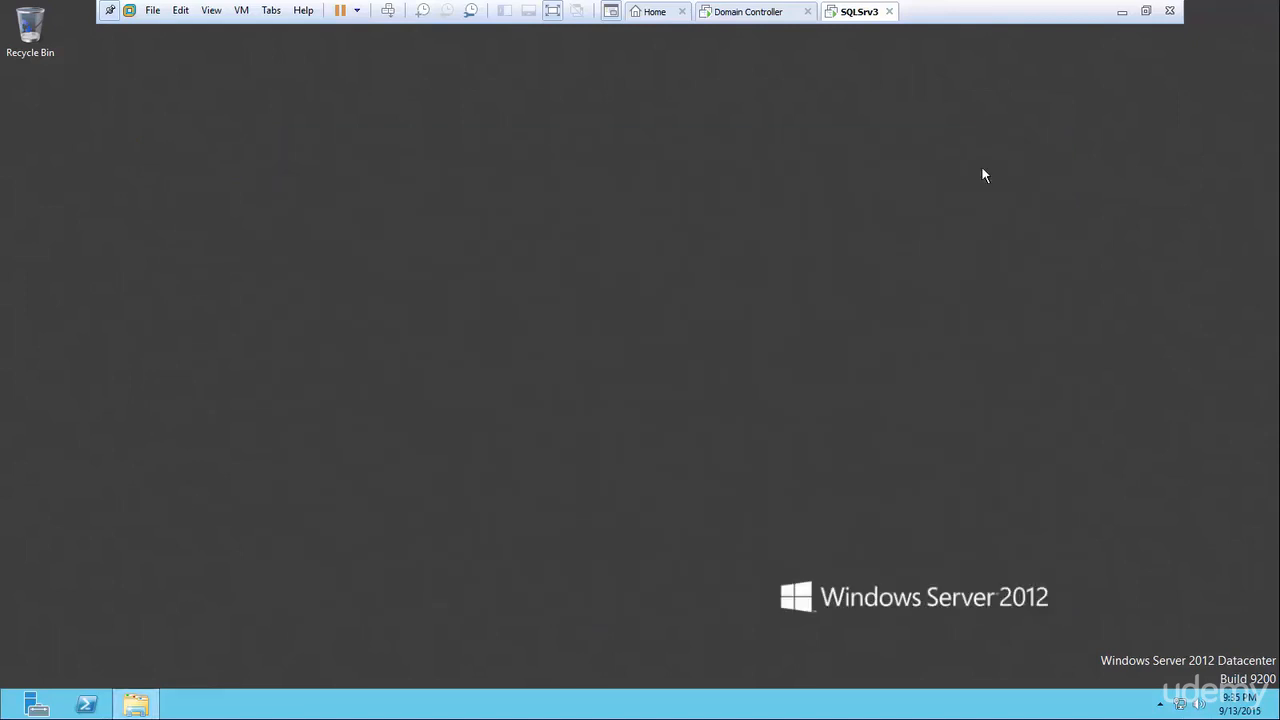
Reopen Ethernet0 Properties and uncheck Internet Protocol Version 6.
right_click(1178, 708)
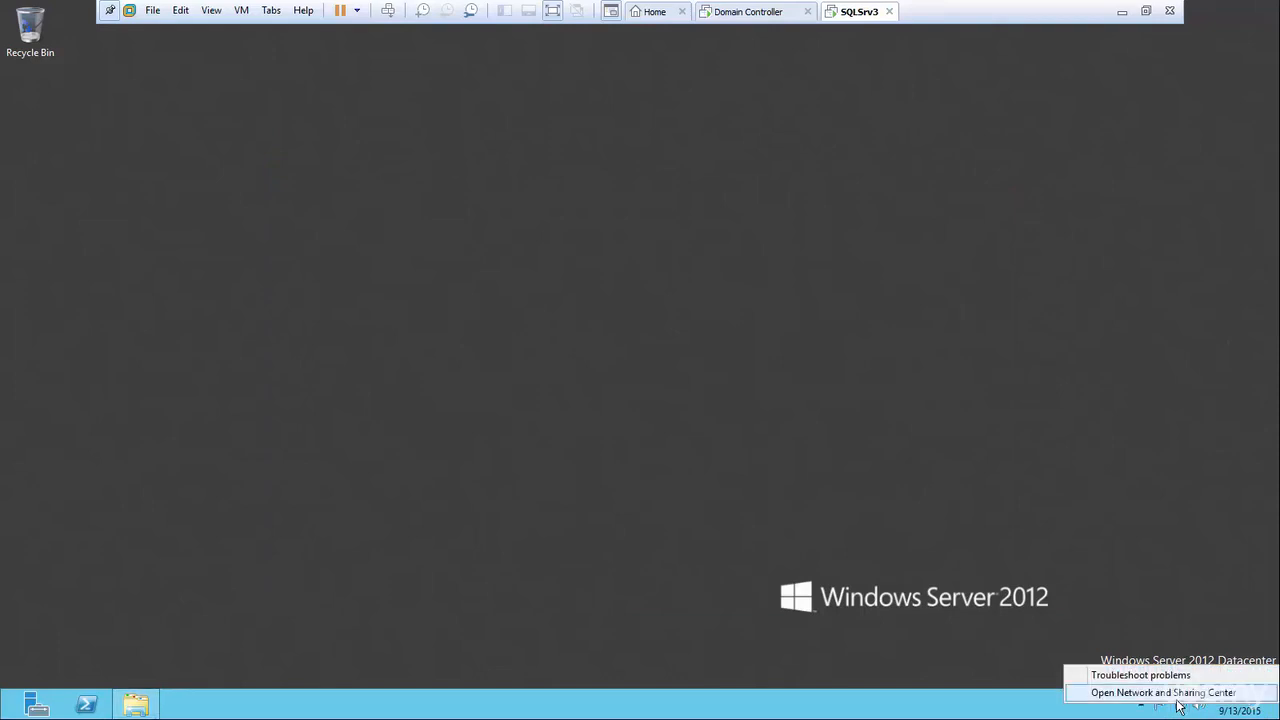
click(1177, 696)
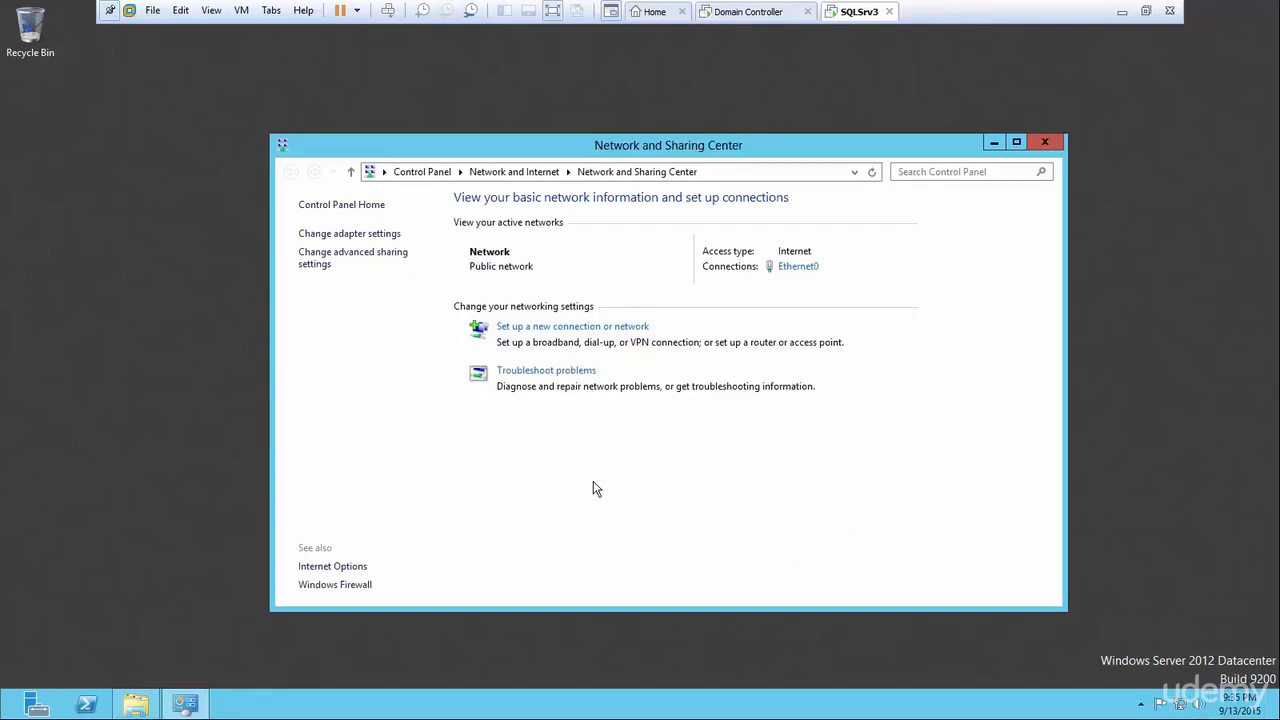
click(383, 235)
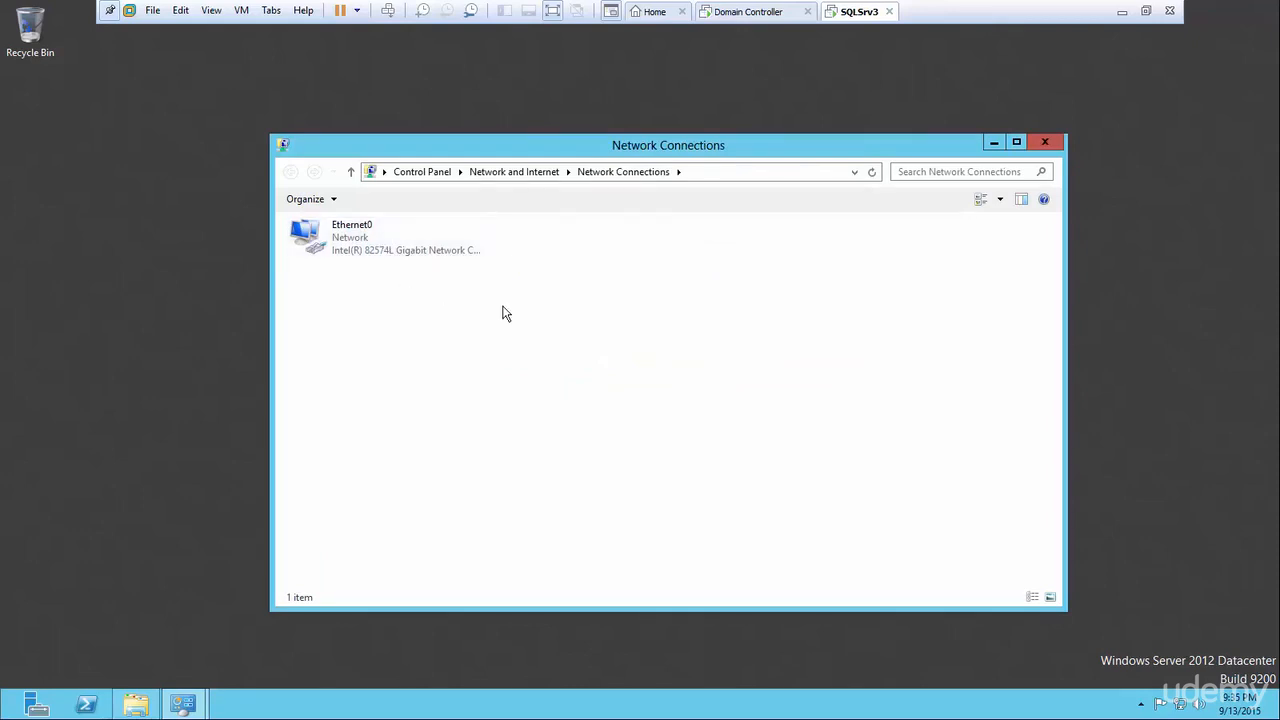
right_click(350, 237)
click(418, 374)
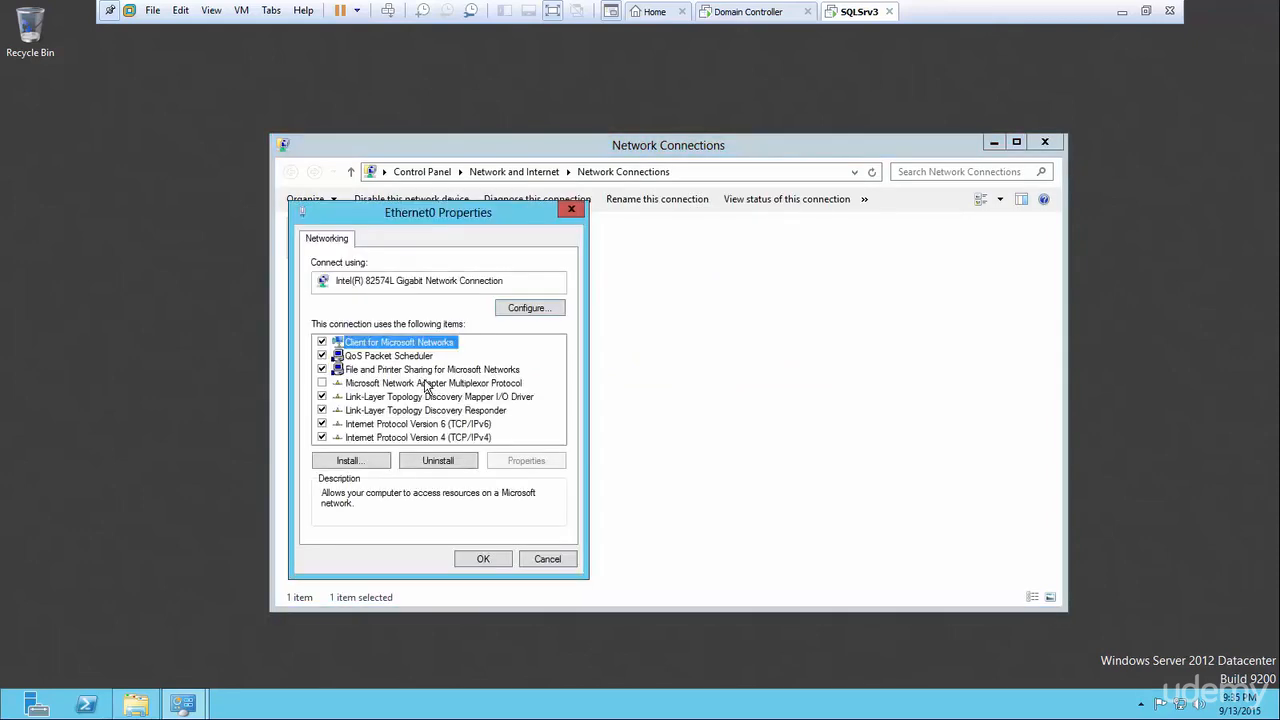
click(375, 426)
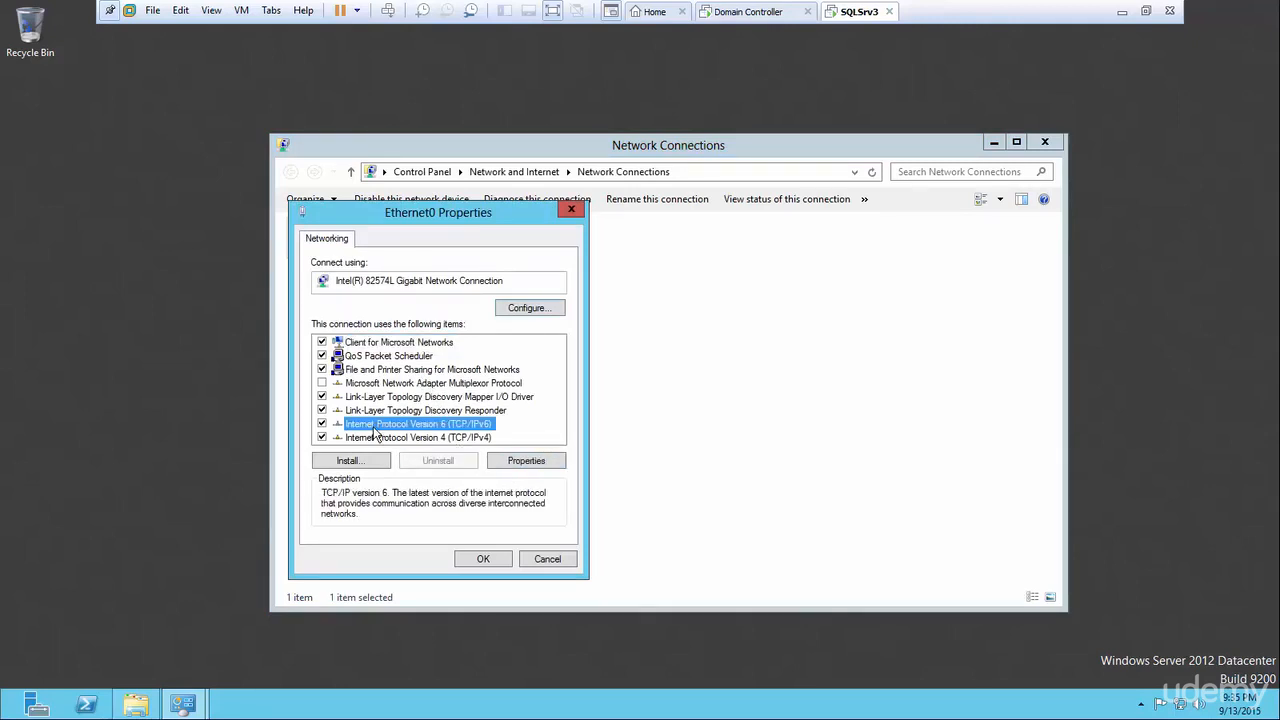
click(323, 425)
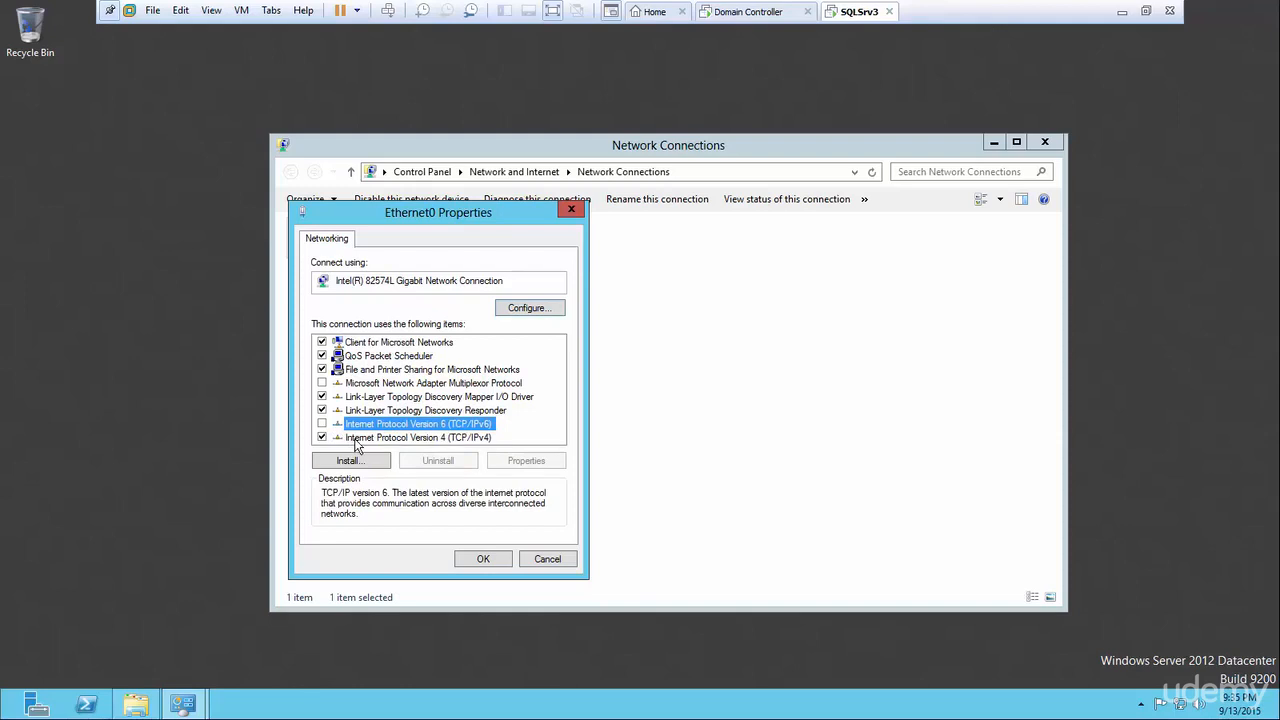
Set IPv4 to static 192.168.0.53, mask 255.255.255.0, gateway 192.168.0.1, DNS 192.168.0.50.
double_click(355, 438)
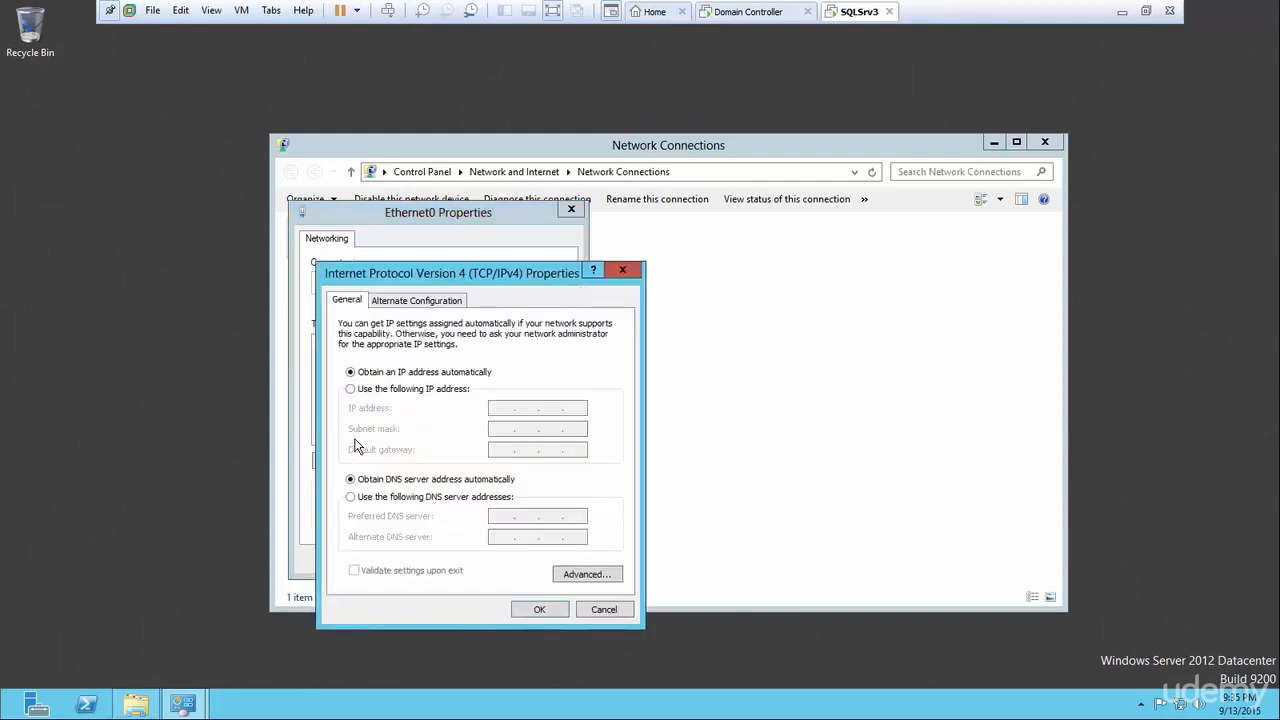
drag(500, 271, 692, 150)
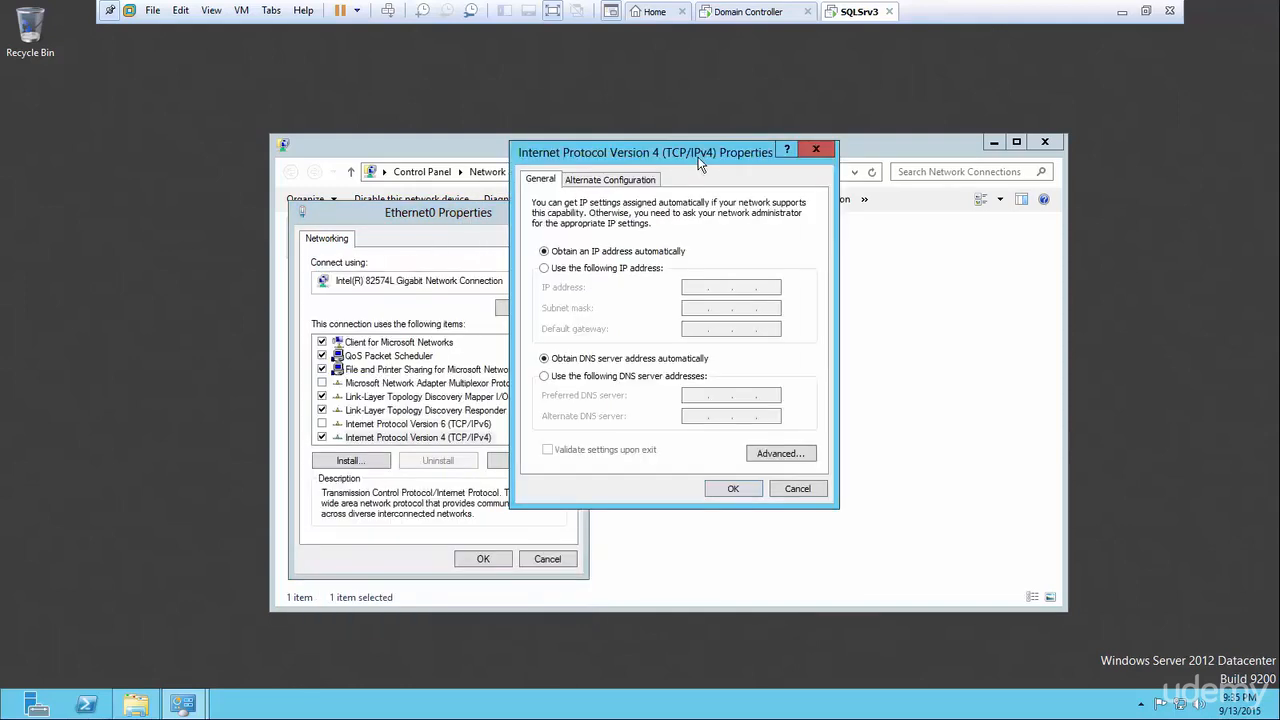
click(545, 269)
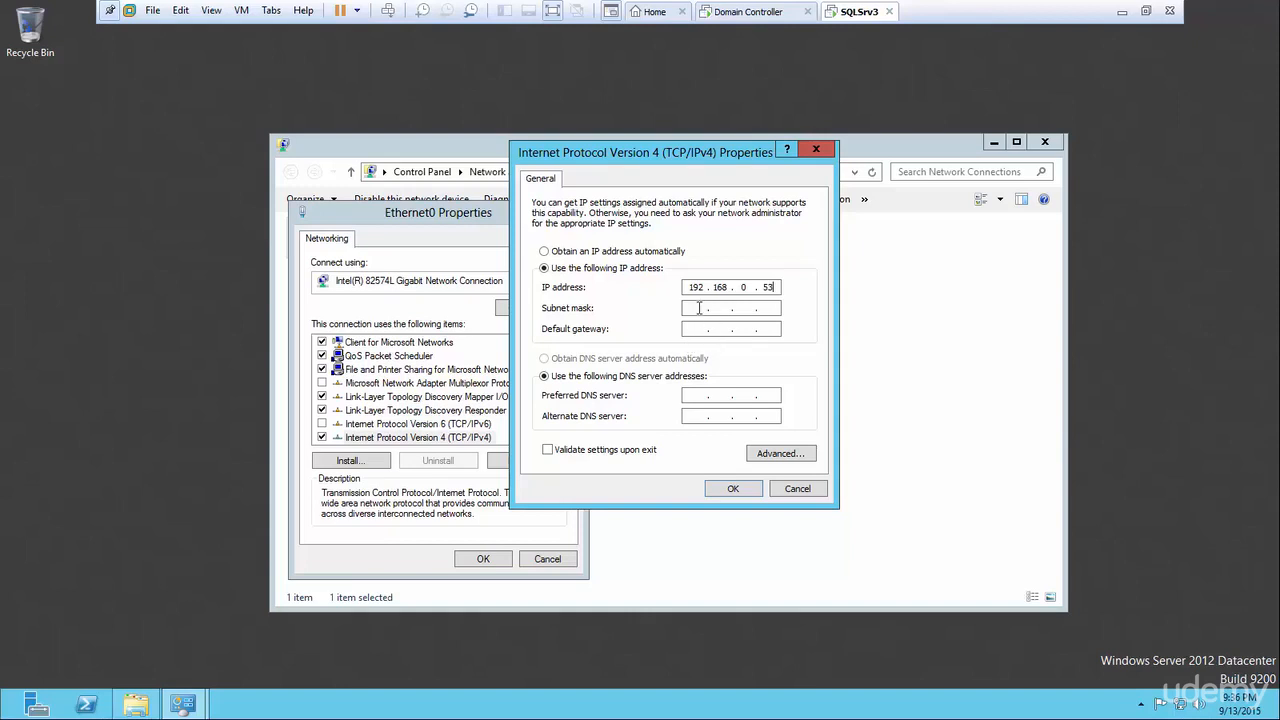
click(700, 308)
click(703, 329)
text(192.168.0.1)
click(697, 396)
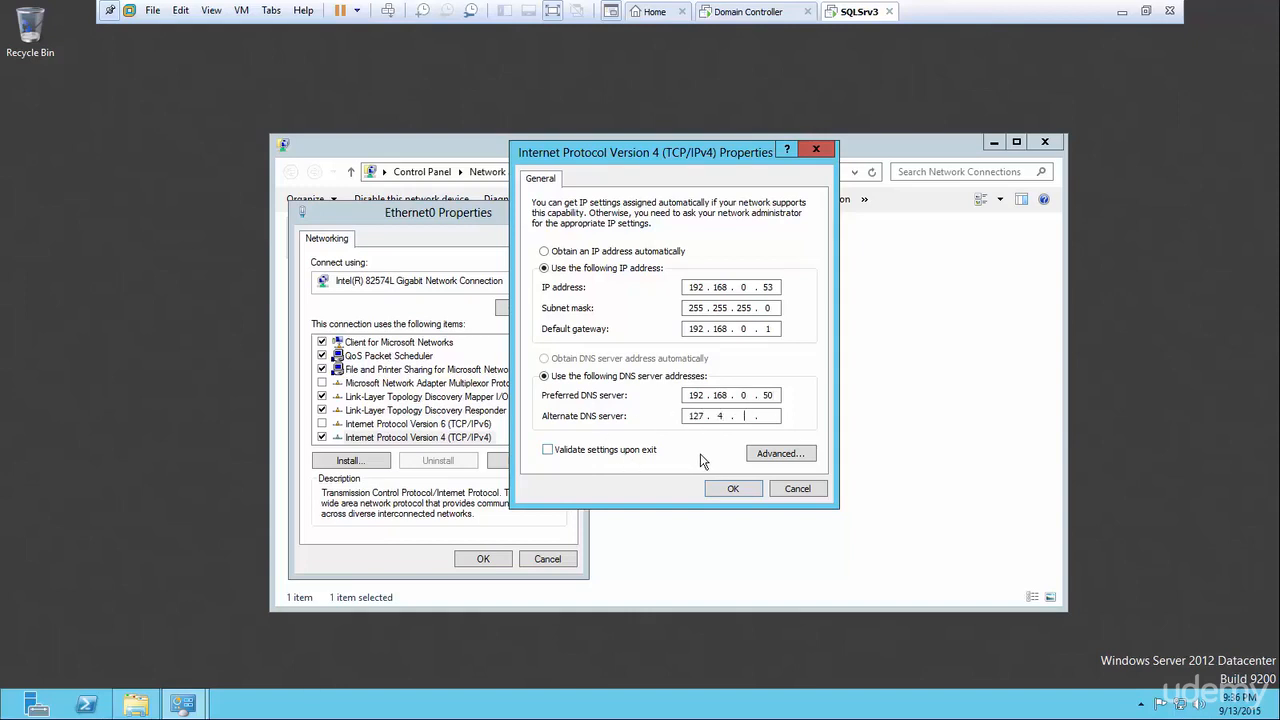
key(BackSpace)
click(733, 490)
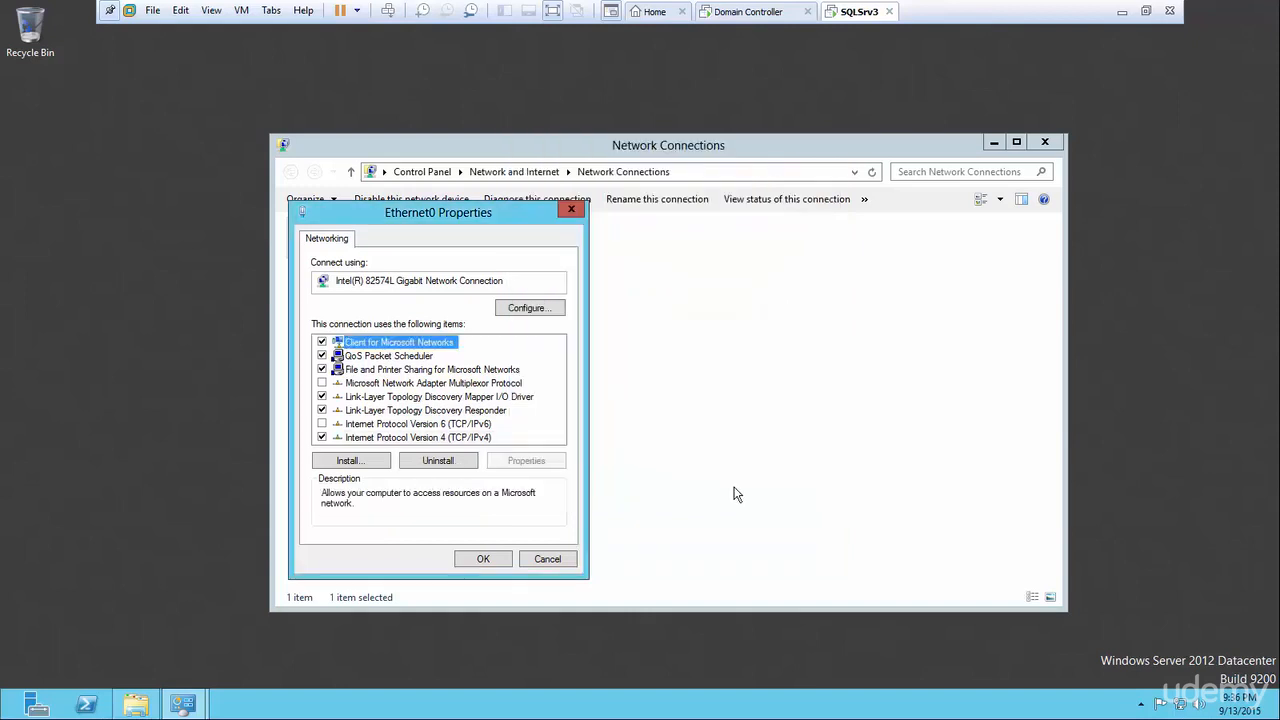
Save the adapter properties and close Network Connections and the Network and Sharing Center.
click(488, 558)
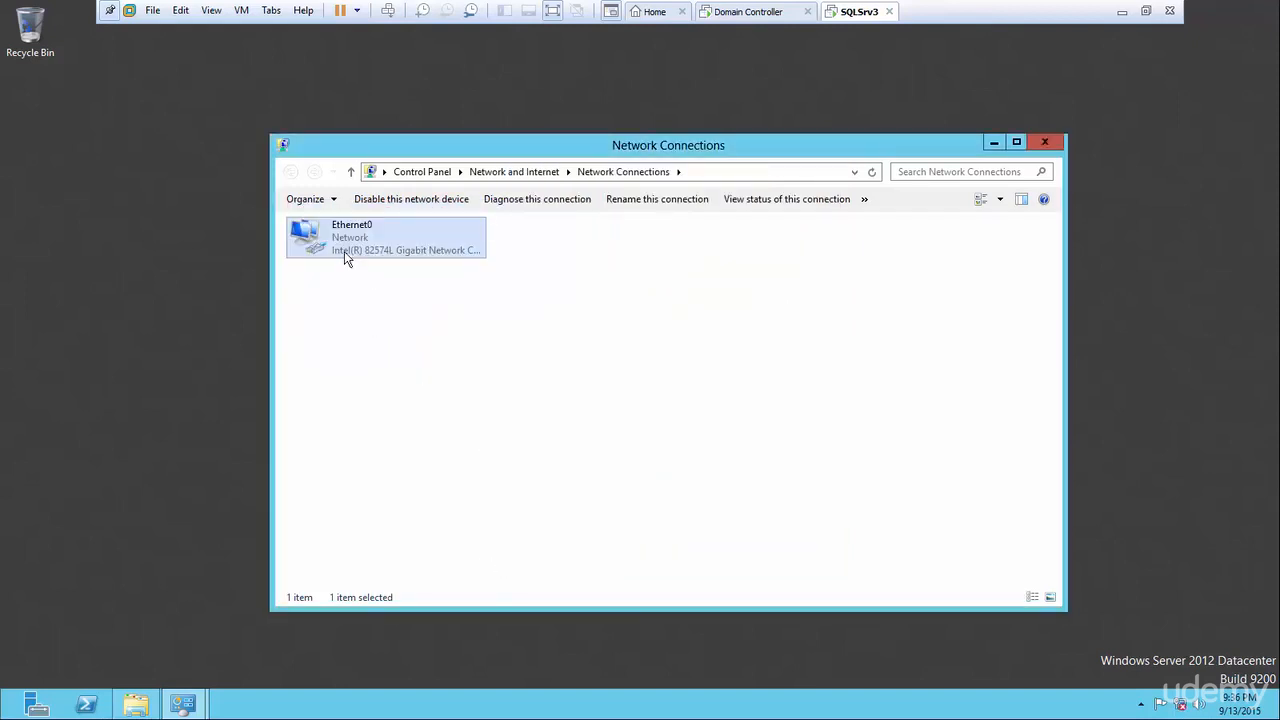
click(442, 357)
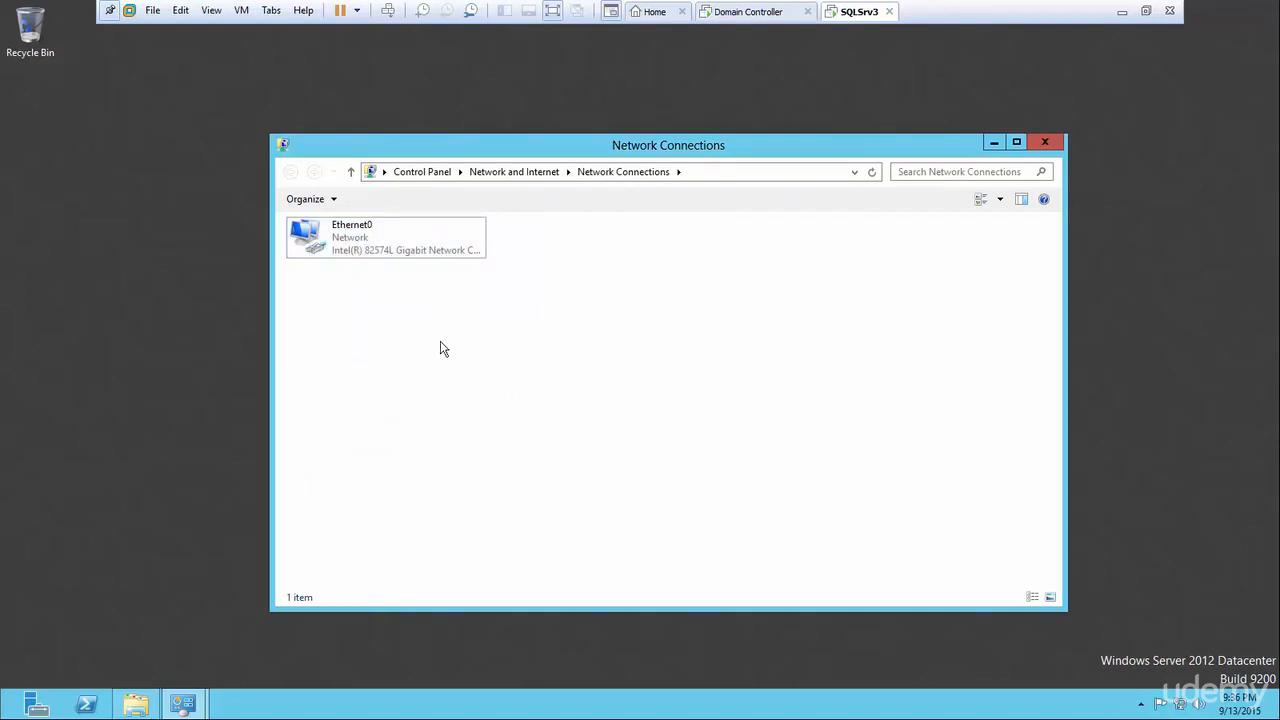
click(1045, 144)
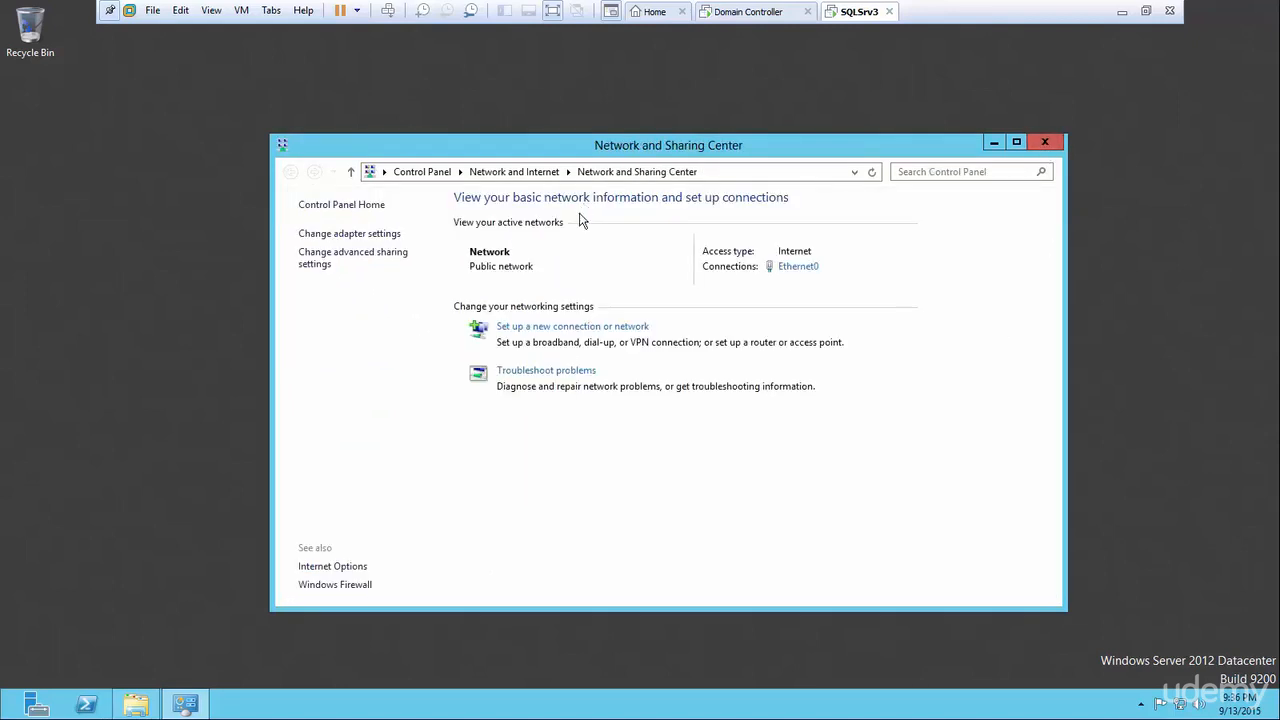
click(1044, 142)
From the Home tab, use SQLSrv3's Library Power > Restart Guest.
click(649, 14)
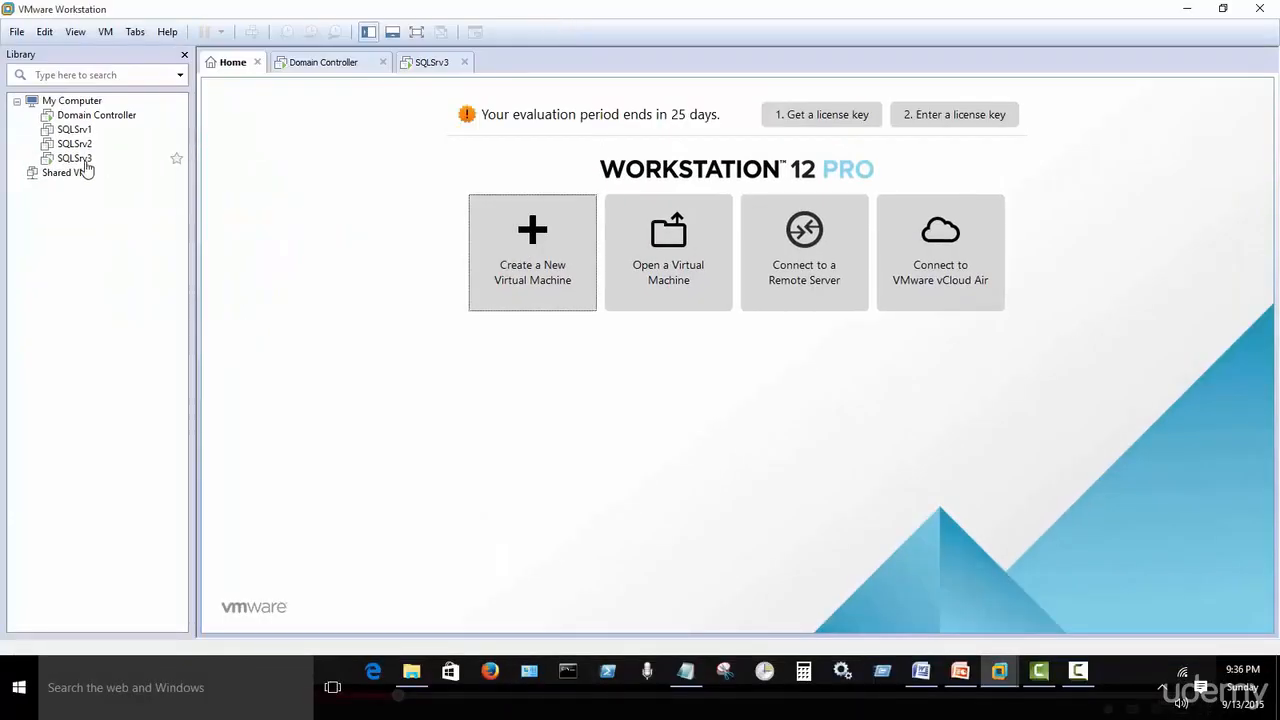
right_click(71, 133)
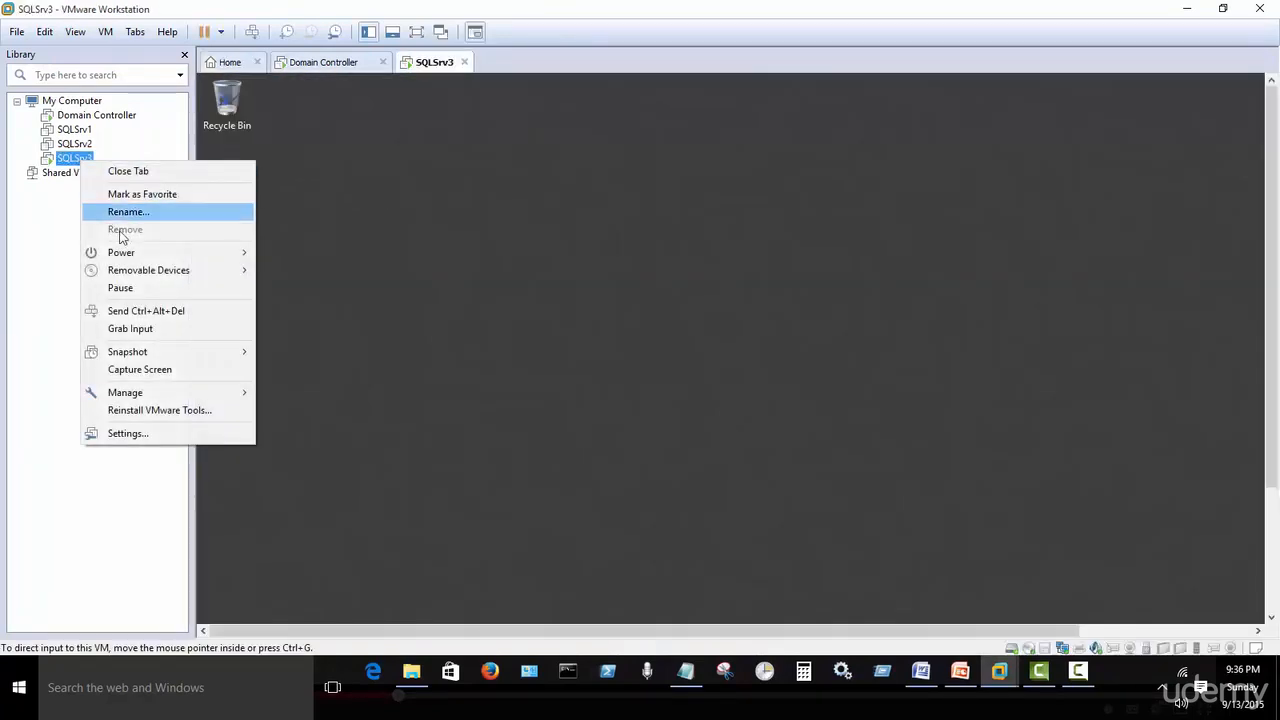
mouse_move(130, 253)
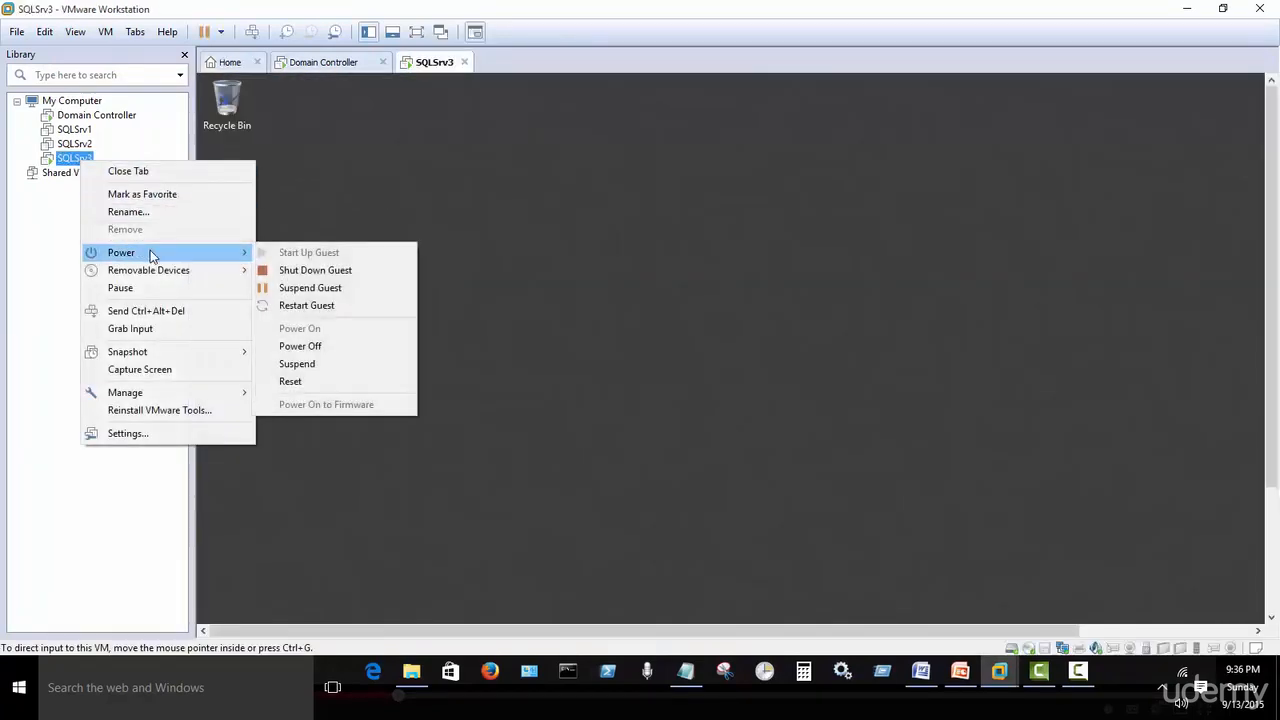
click(326, 307)
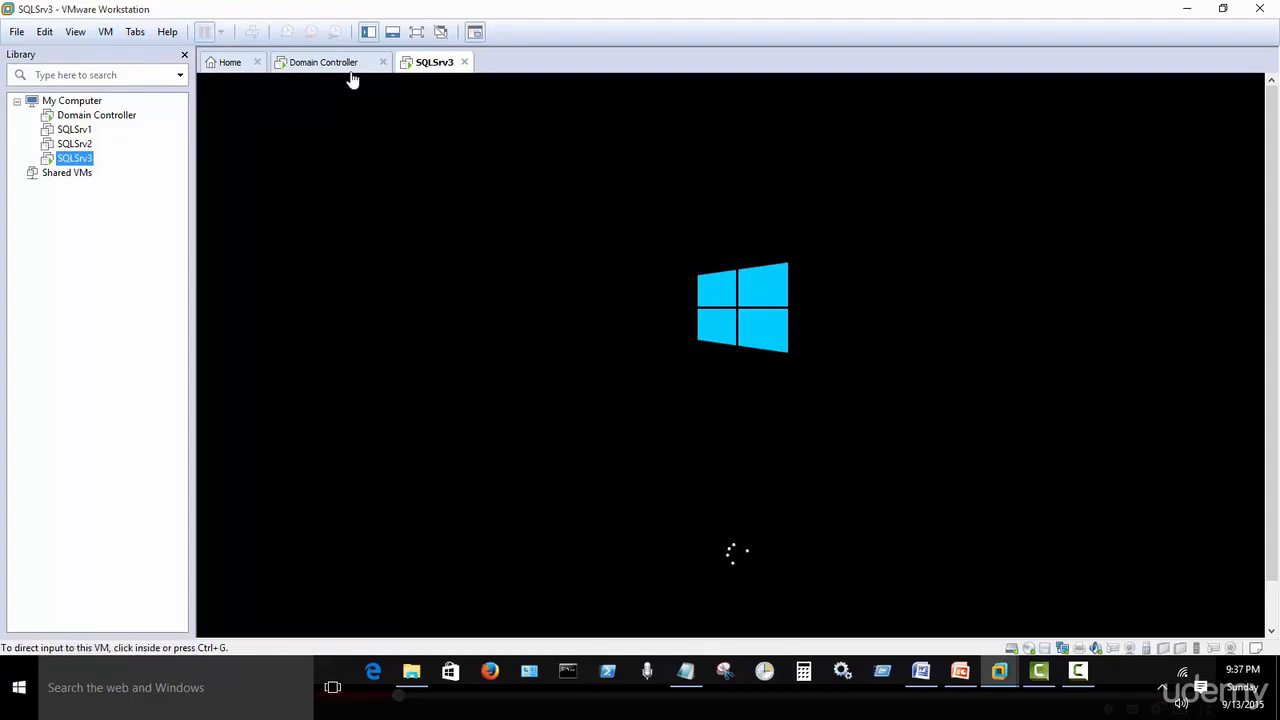
Switch back to the SQLSrv3 tab and show its restarted desktop full screen.
click(318, 63)
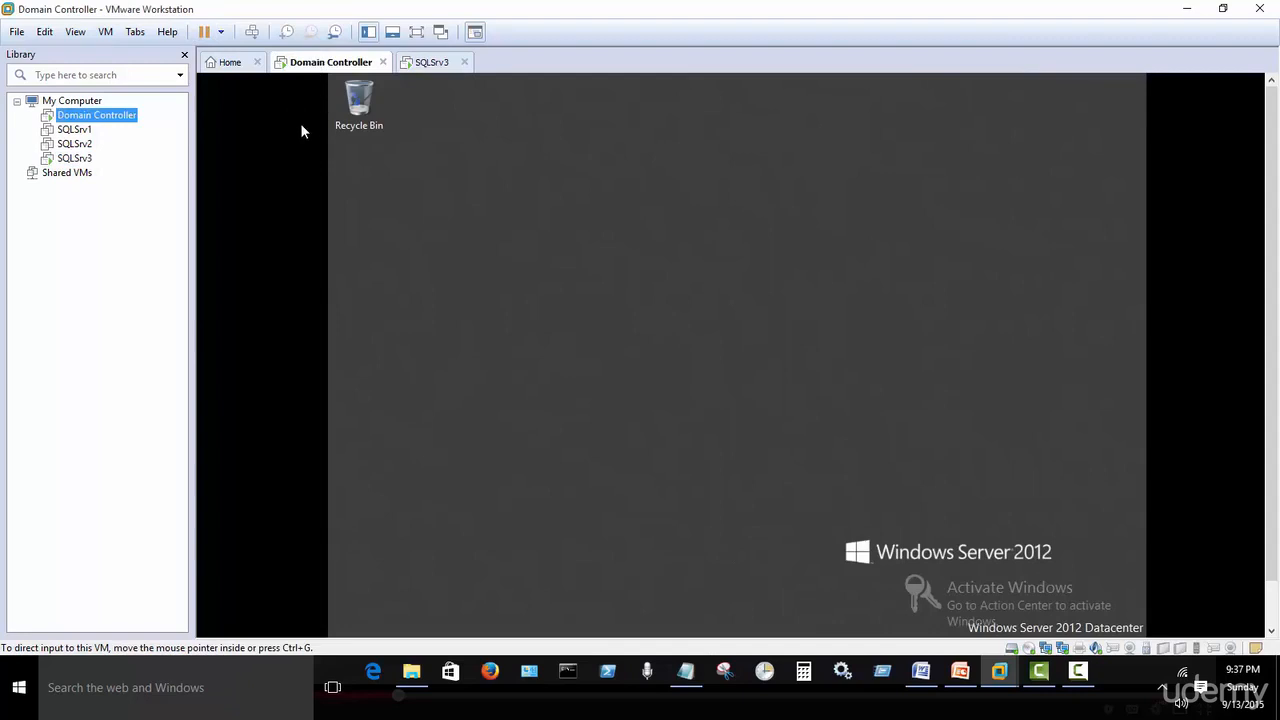
click(427, 62)
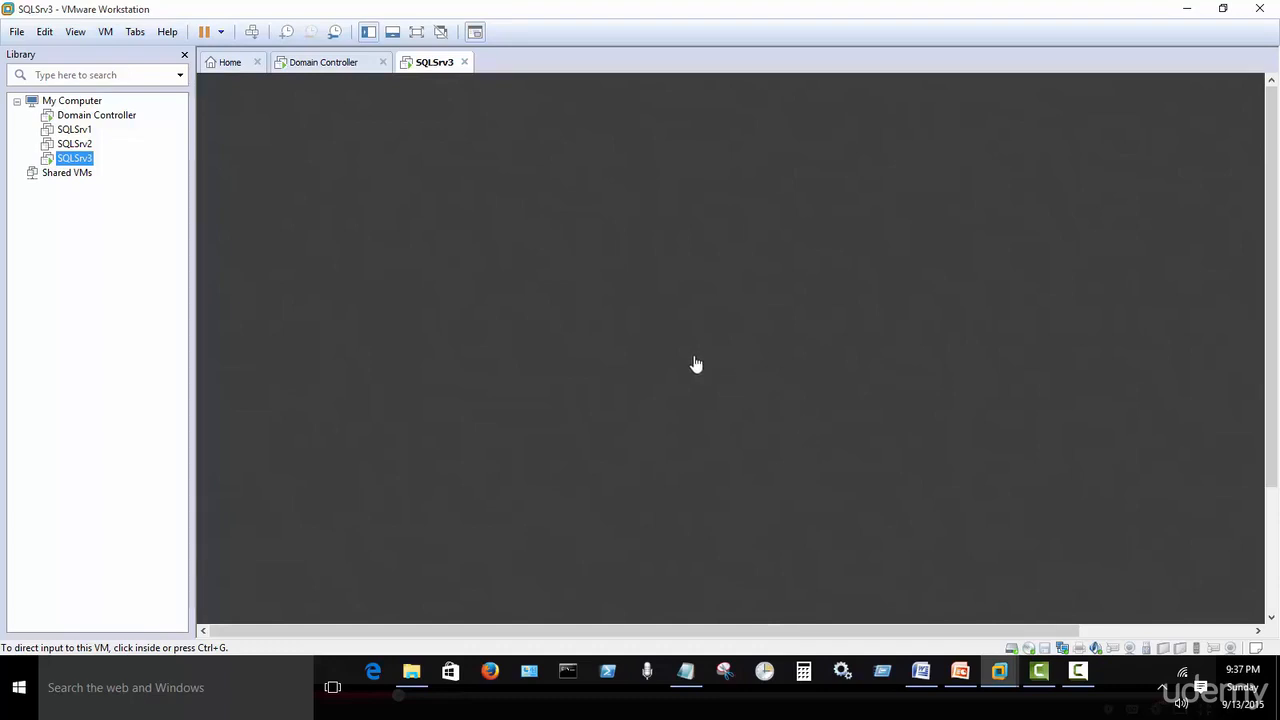
click(416, 31)
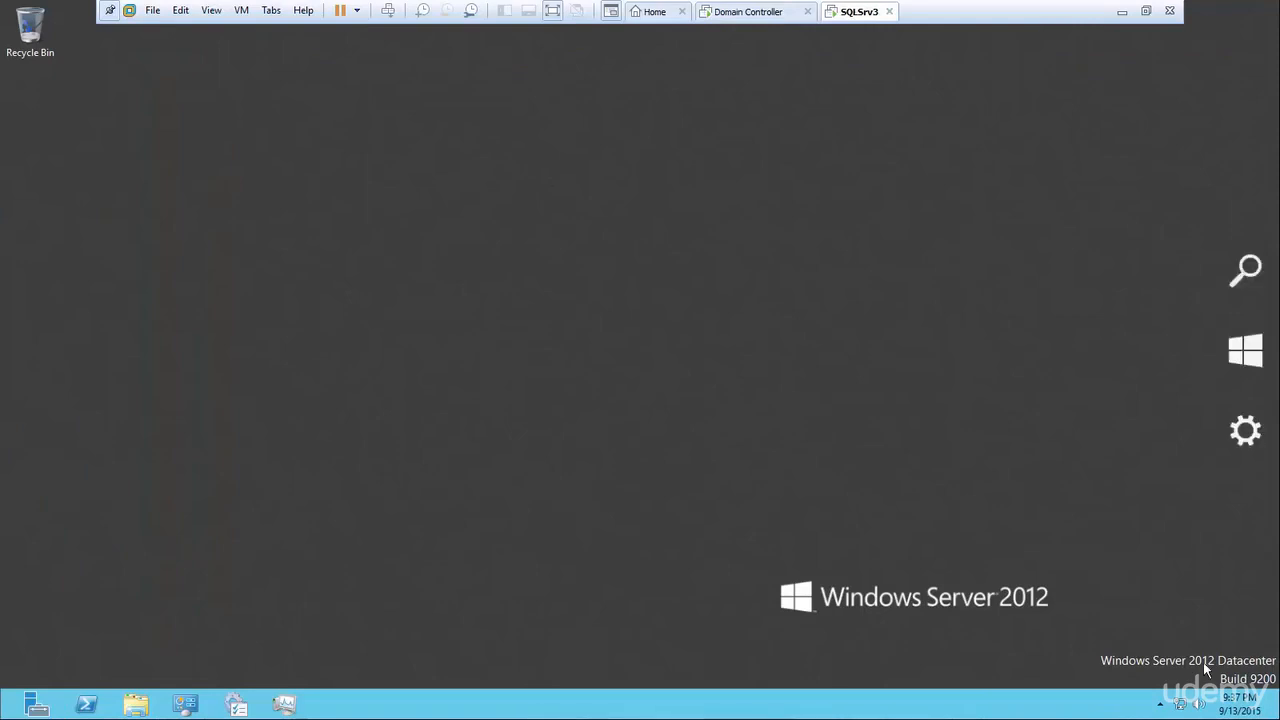
right_click(1179, 707)
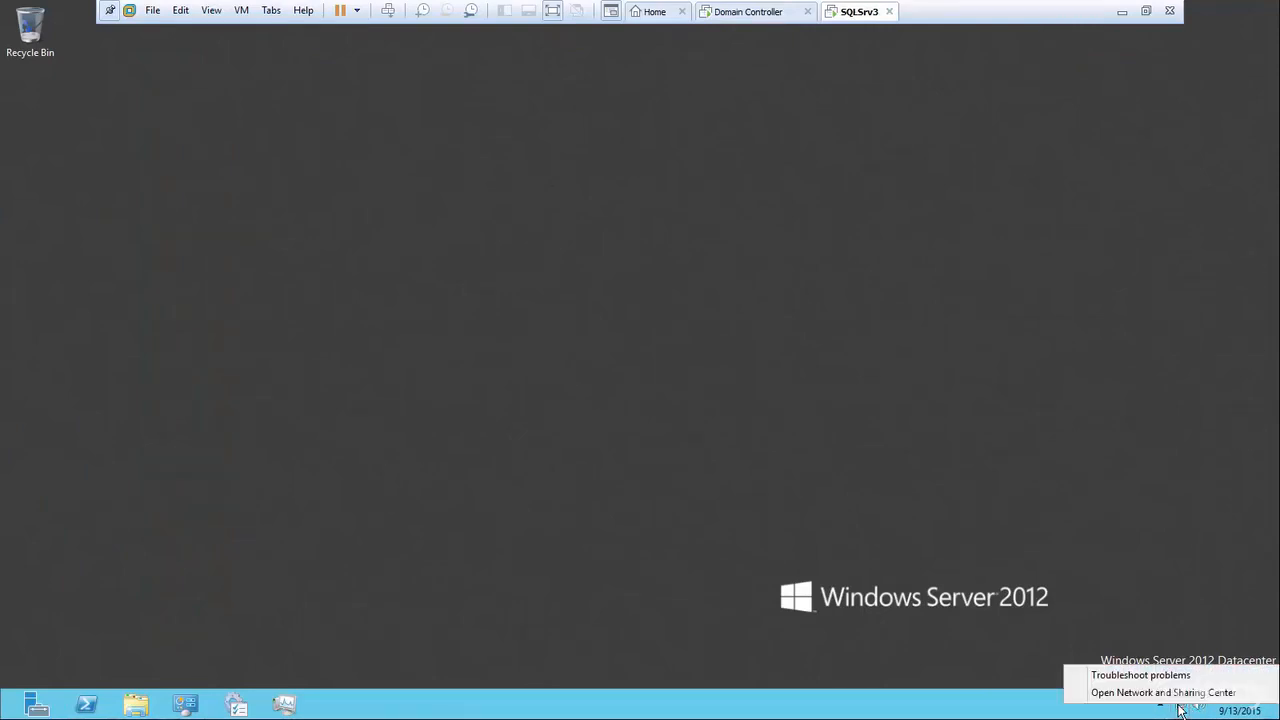
click(1163, 694)
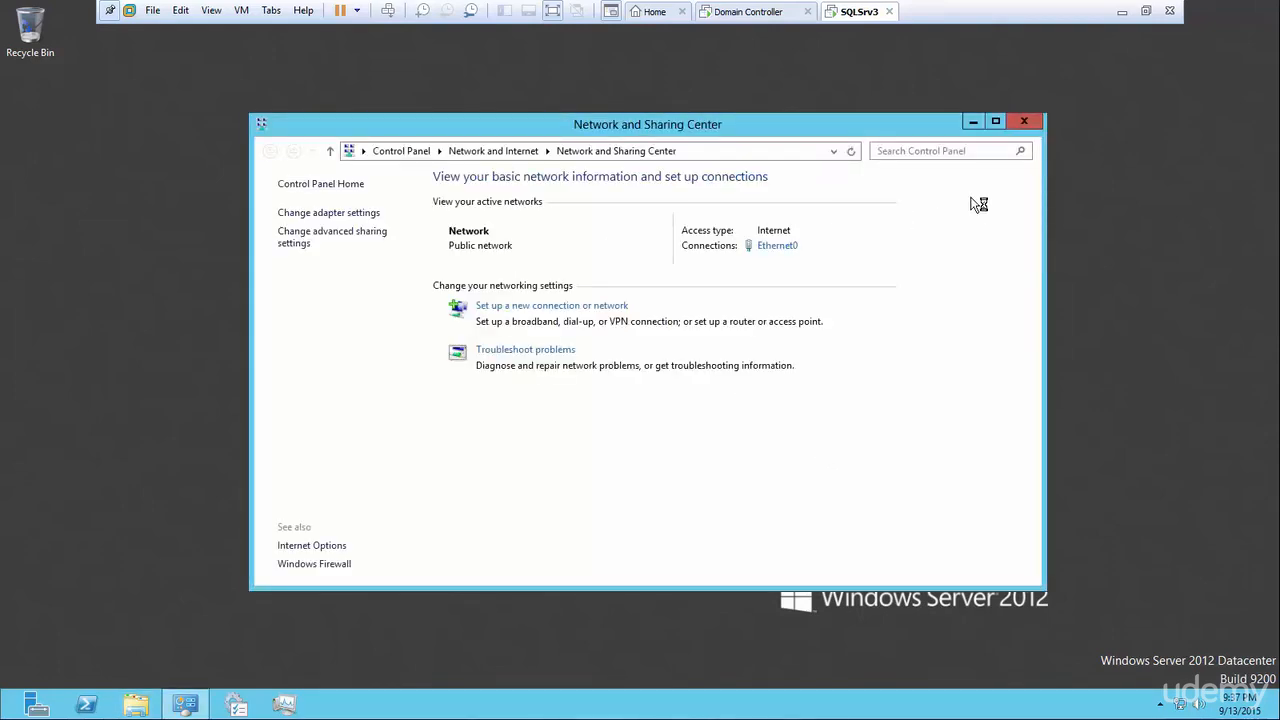
click(1024, 124)
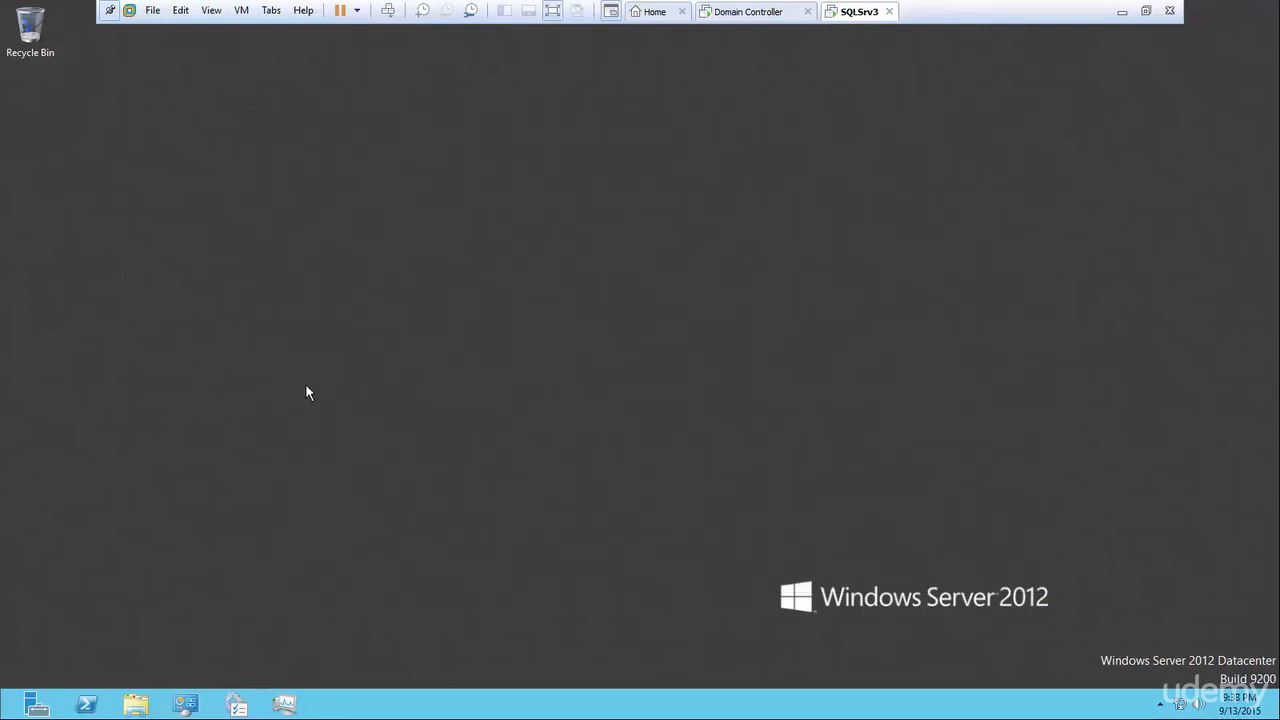
Open System Properties on the Computer Name tab via Computer > Properties > Change settings.
click(139, 705)
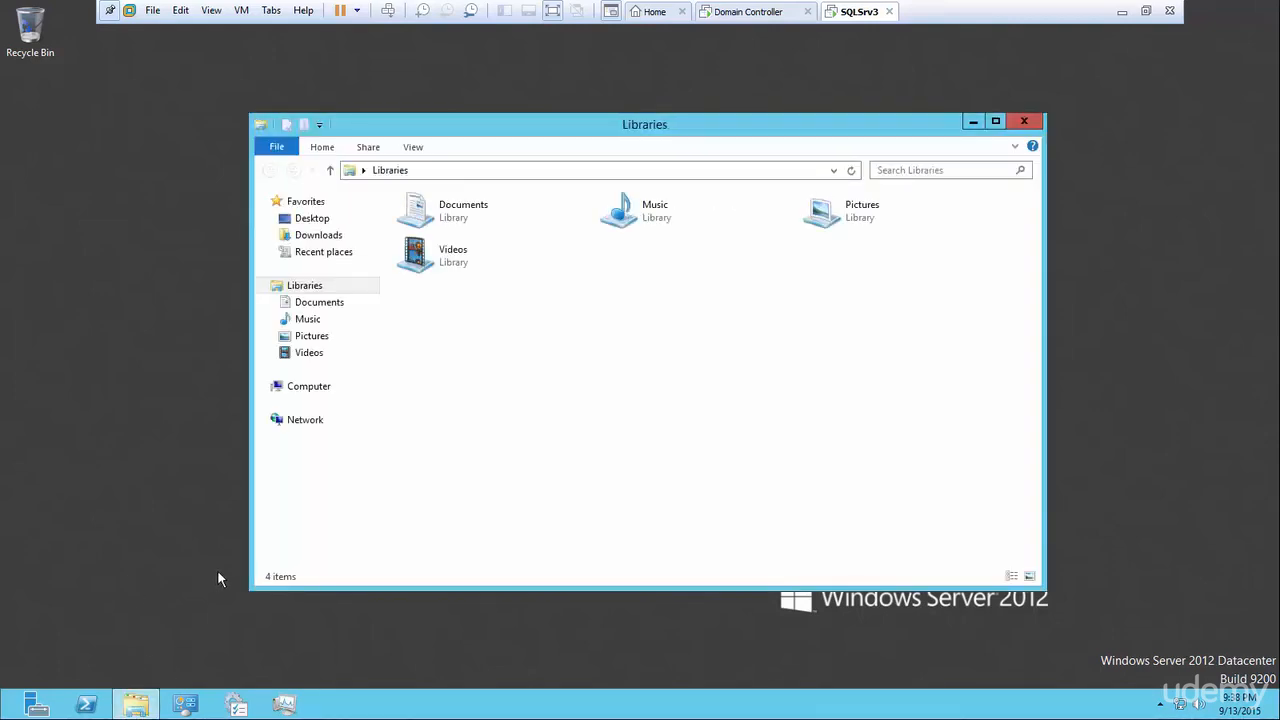
right_click(314, 389)
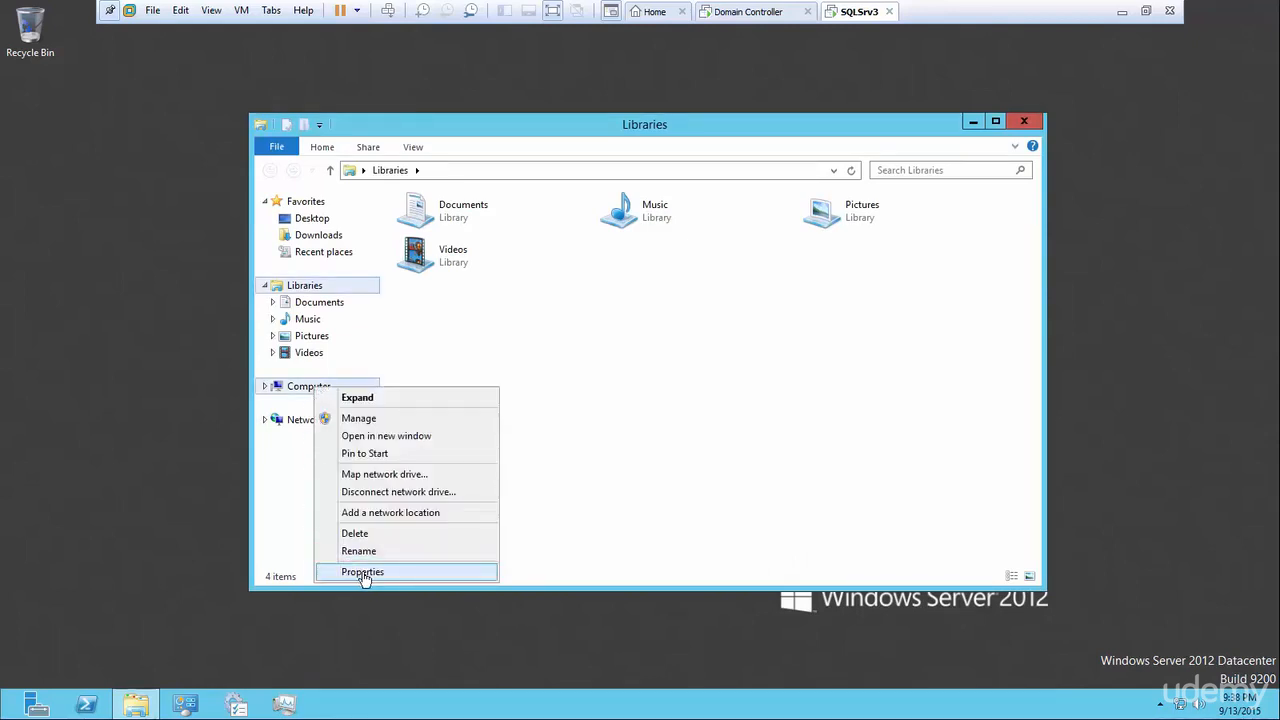
click(362, 572)
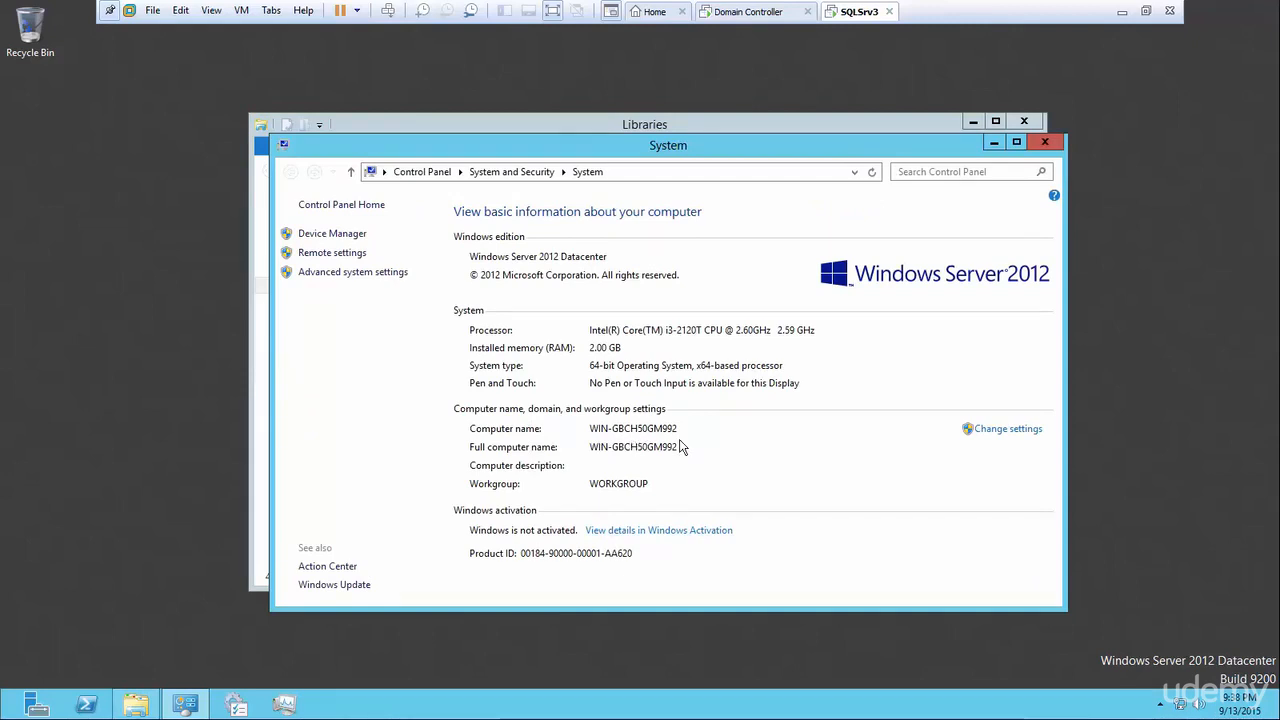
click(990, 430)
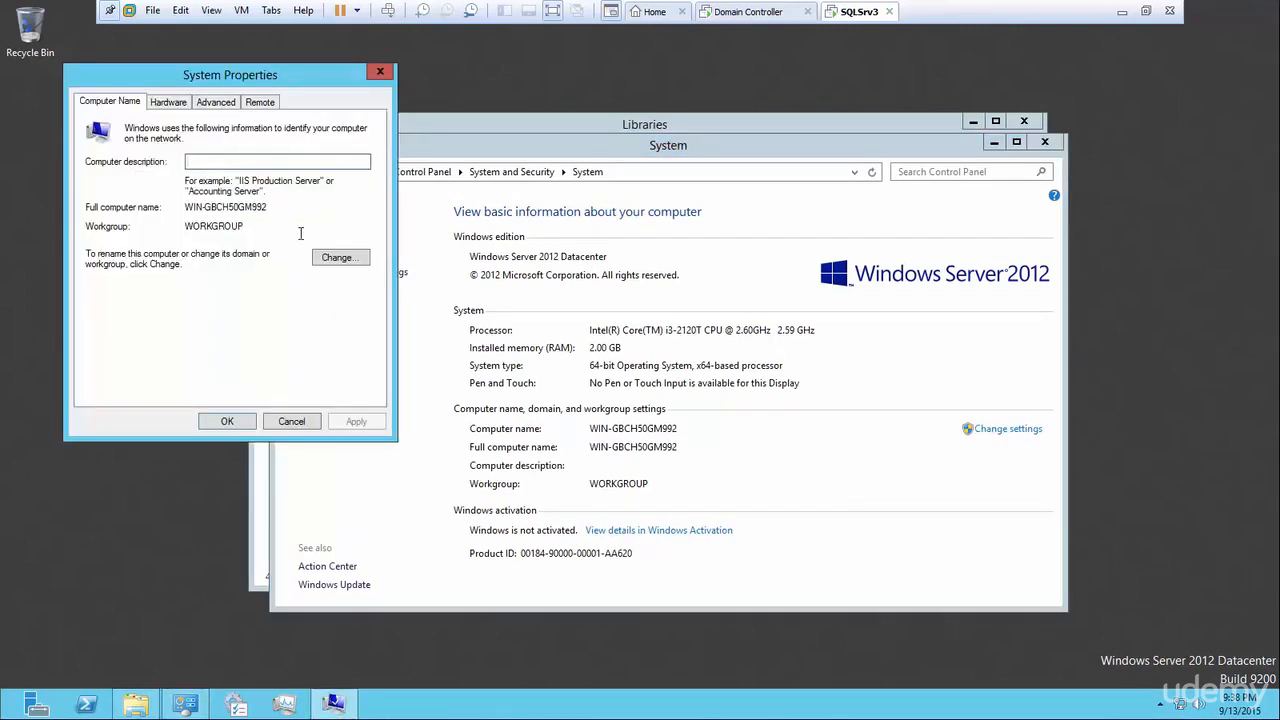
Rename the computer to ServerThree and set it to join the sql.com domain.
click(336, 260)
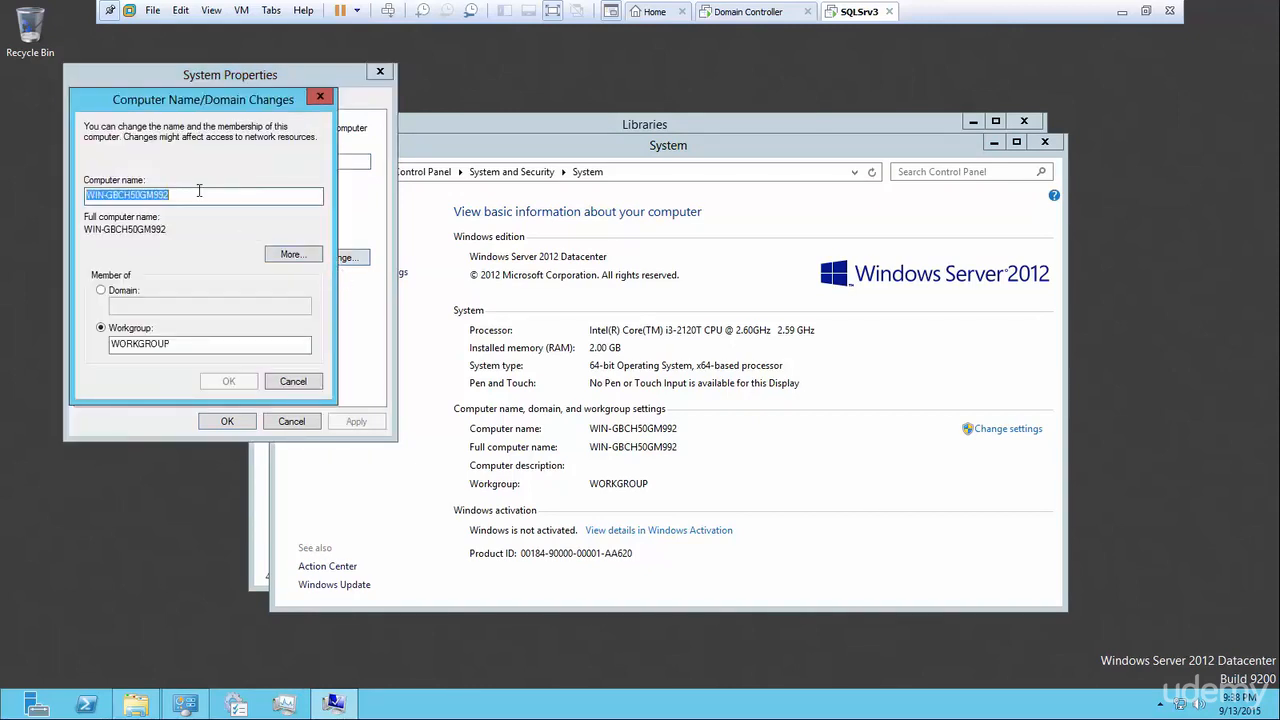
text(Ser)
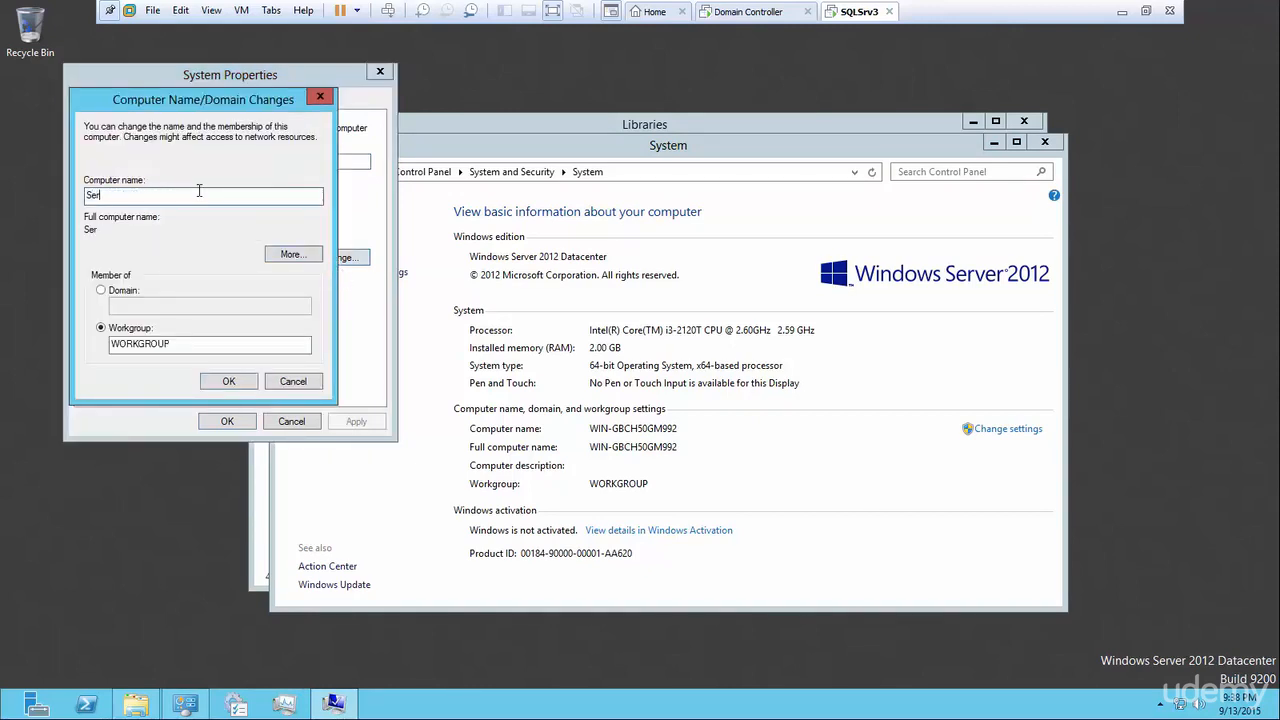
text(verThree)
click(101, 290)
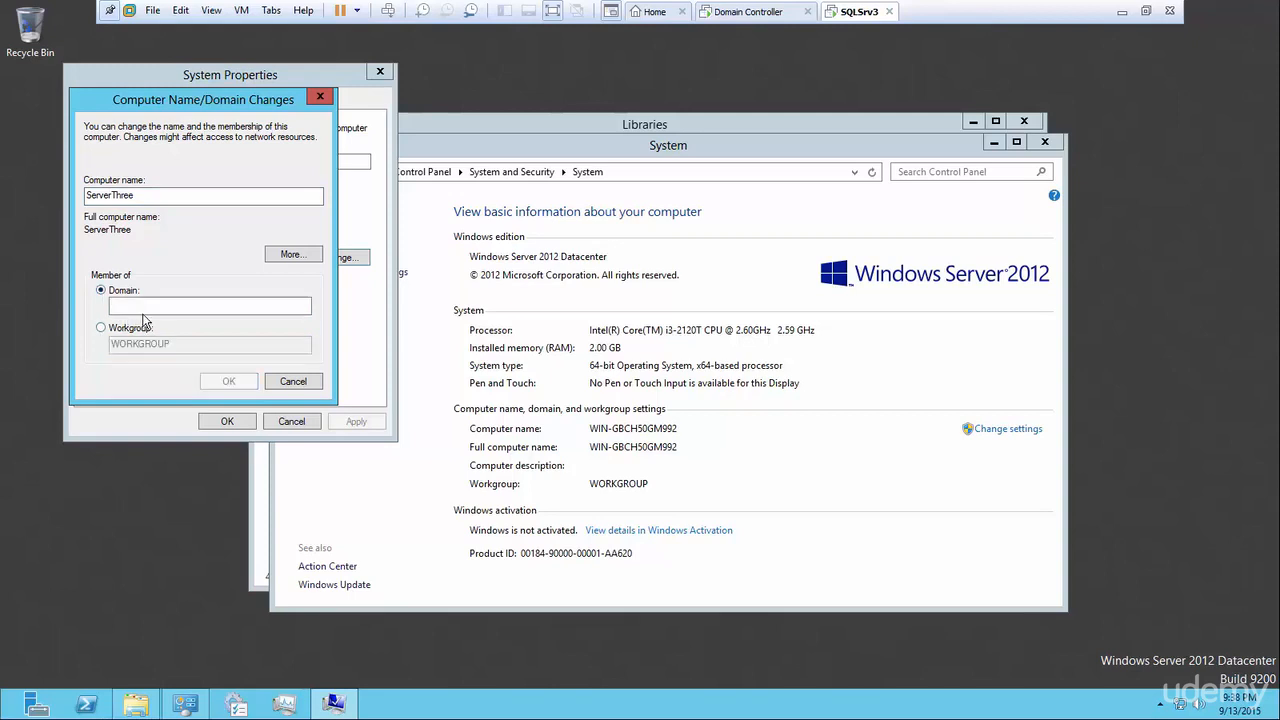
click(146, 307)
text(sql.com)
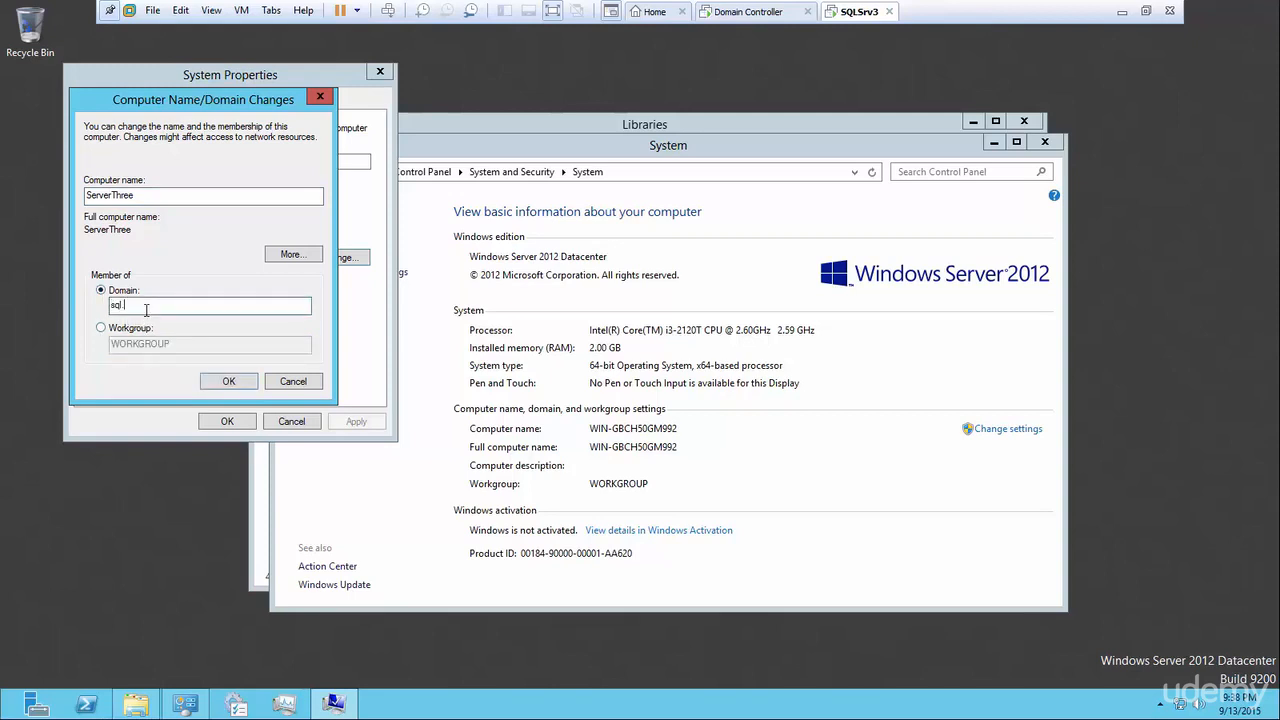
click(229, 383)
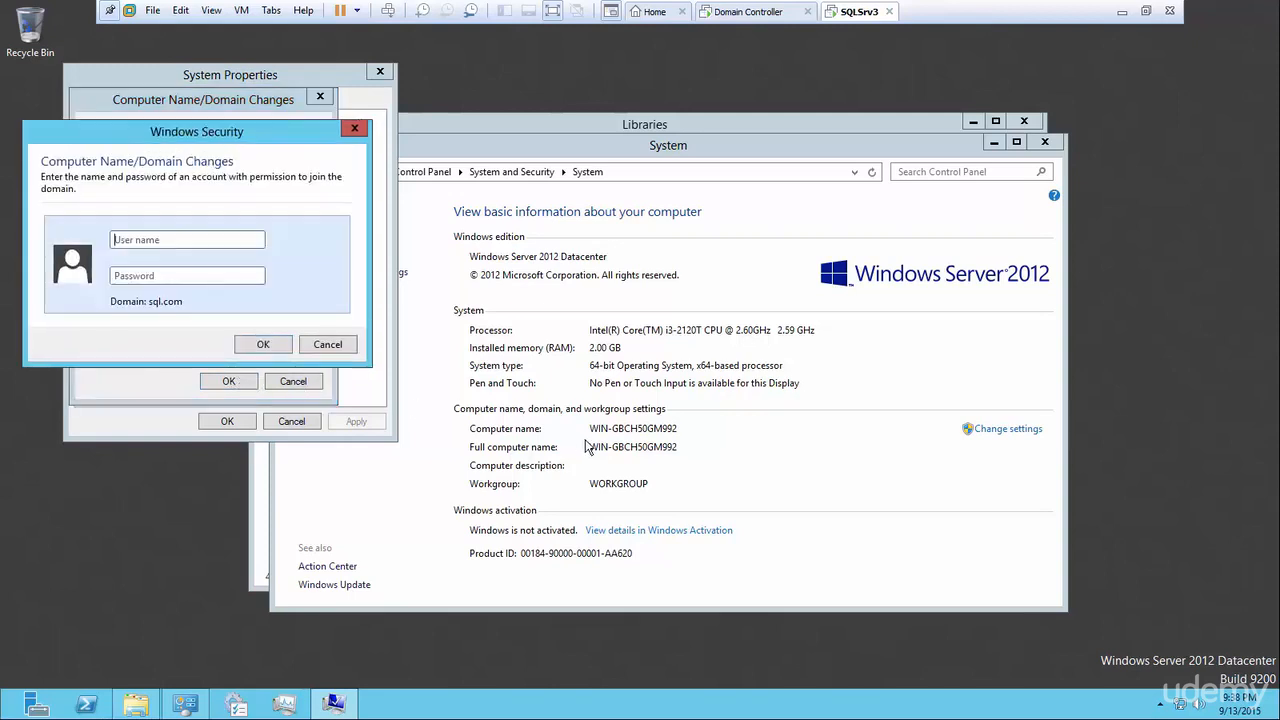
Authorise the domain join with the domain administrator user name and password.
drag(205, 137, 617, 293)
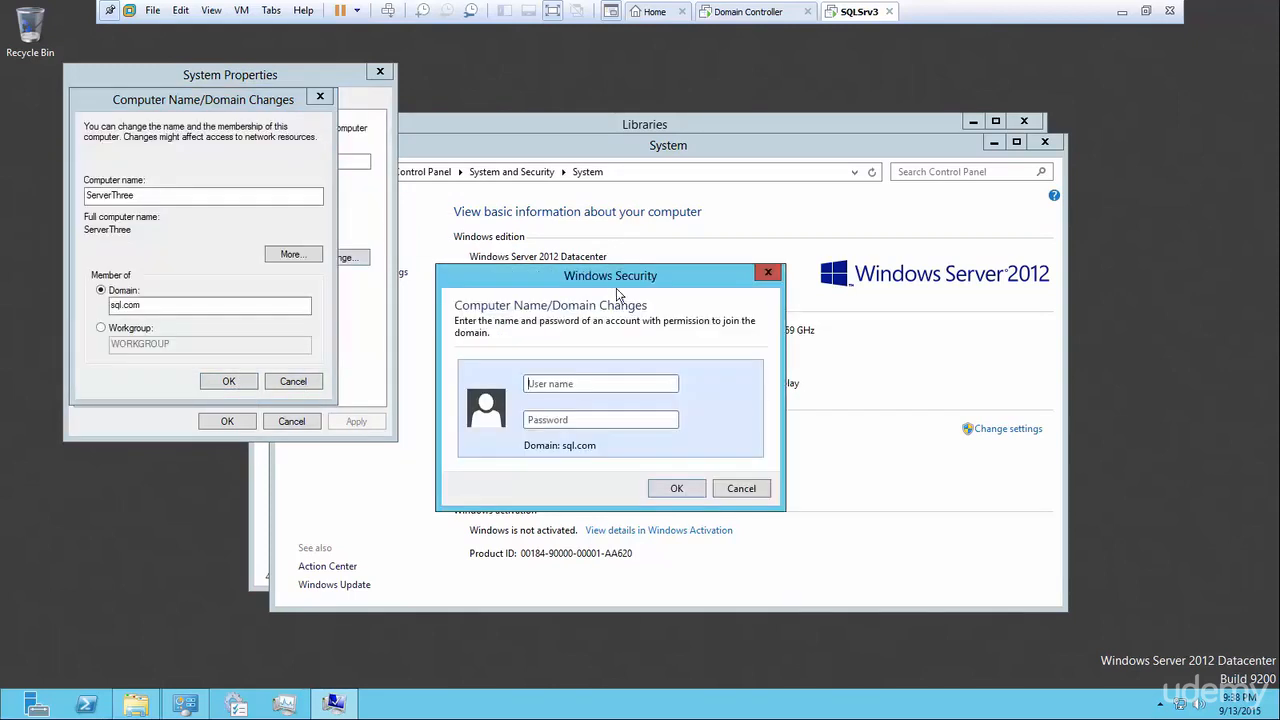
click(572, 386)
text(administrator)
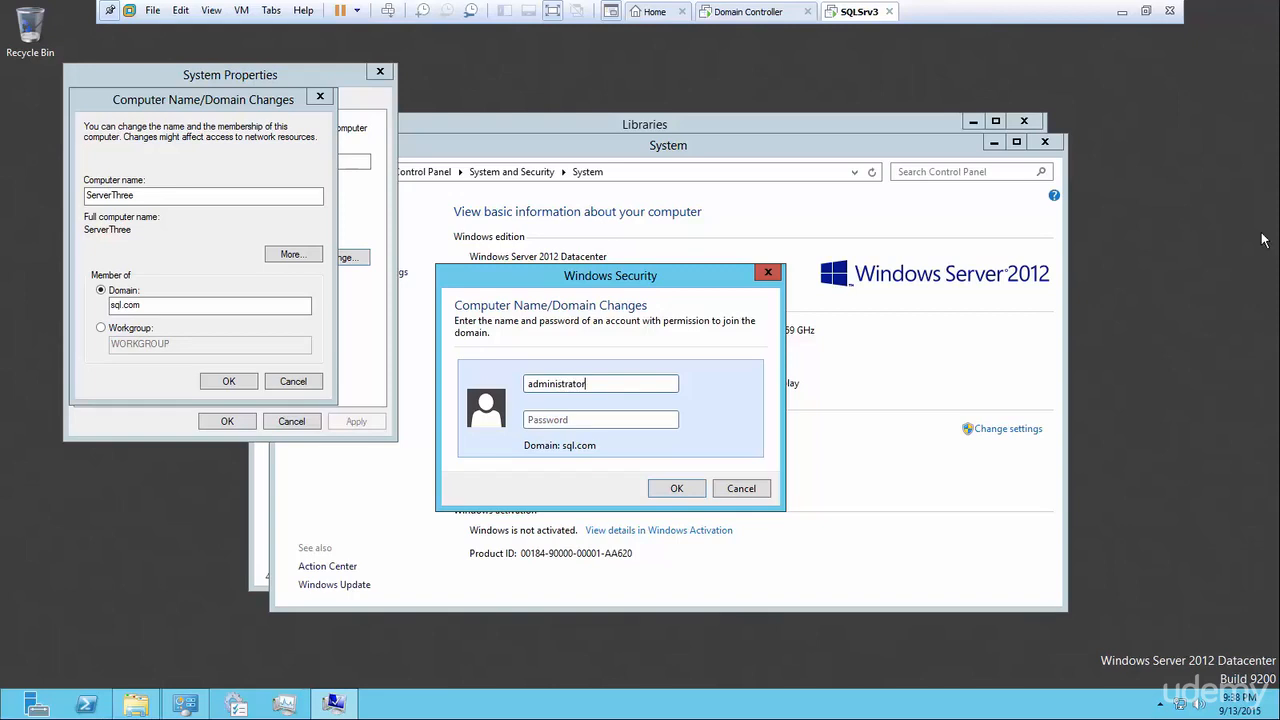
click(604, 420)
text(Password1)
text(!)
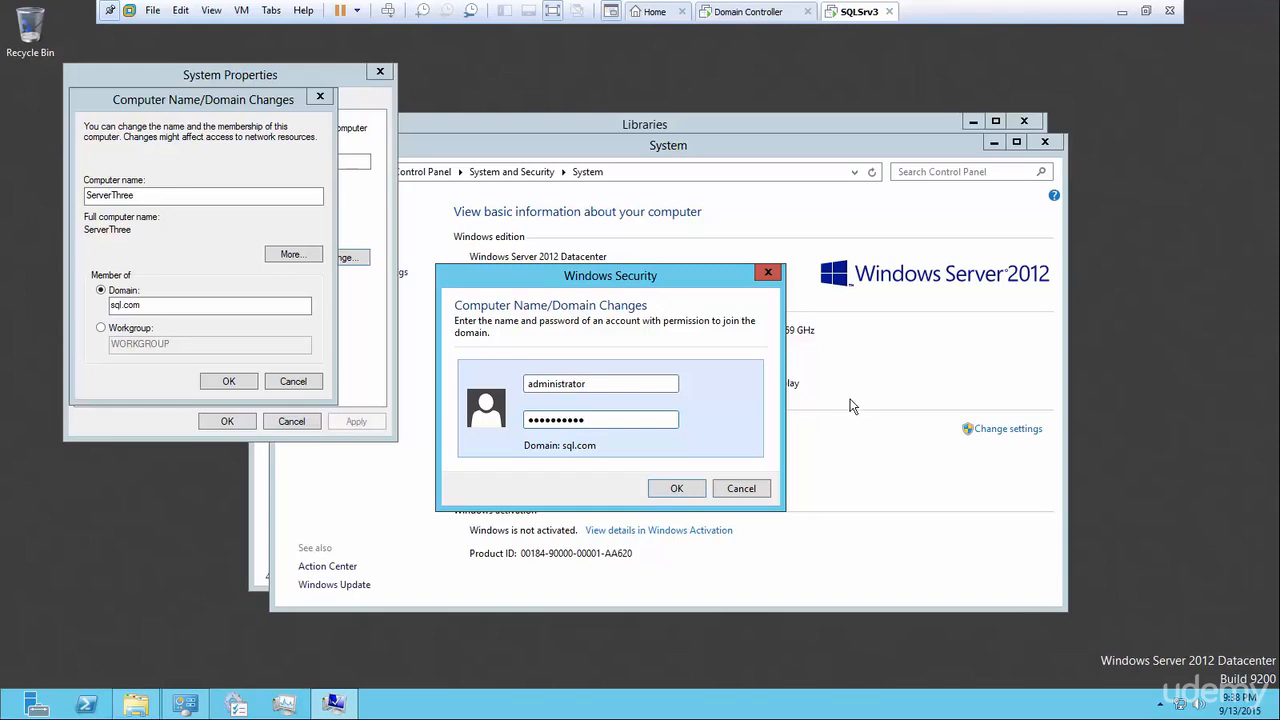
click(665, 489)
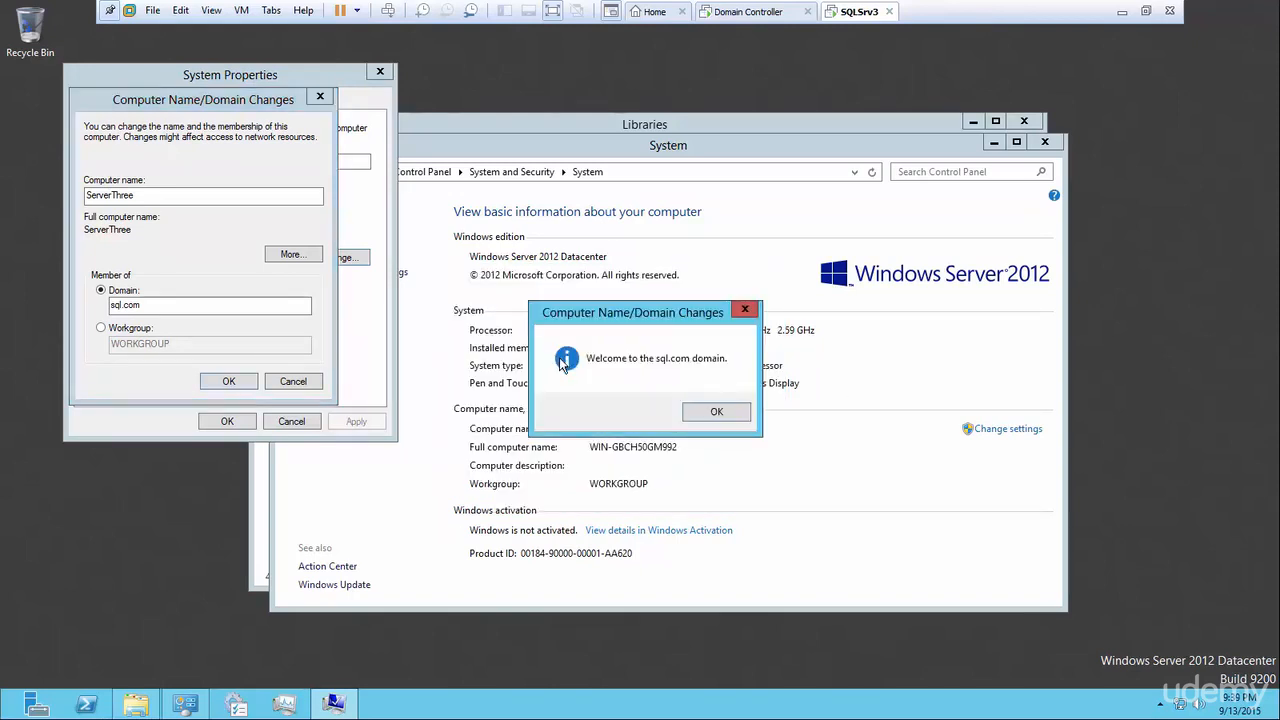
Acknowledge the sql.com welcome and restart notices, close System Properties, and restart now.
click(708, 409)
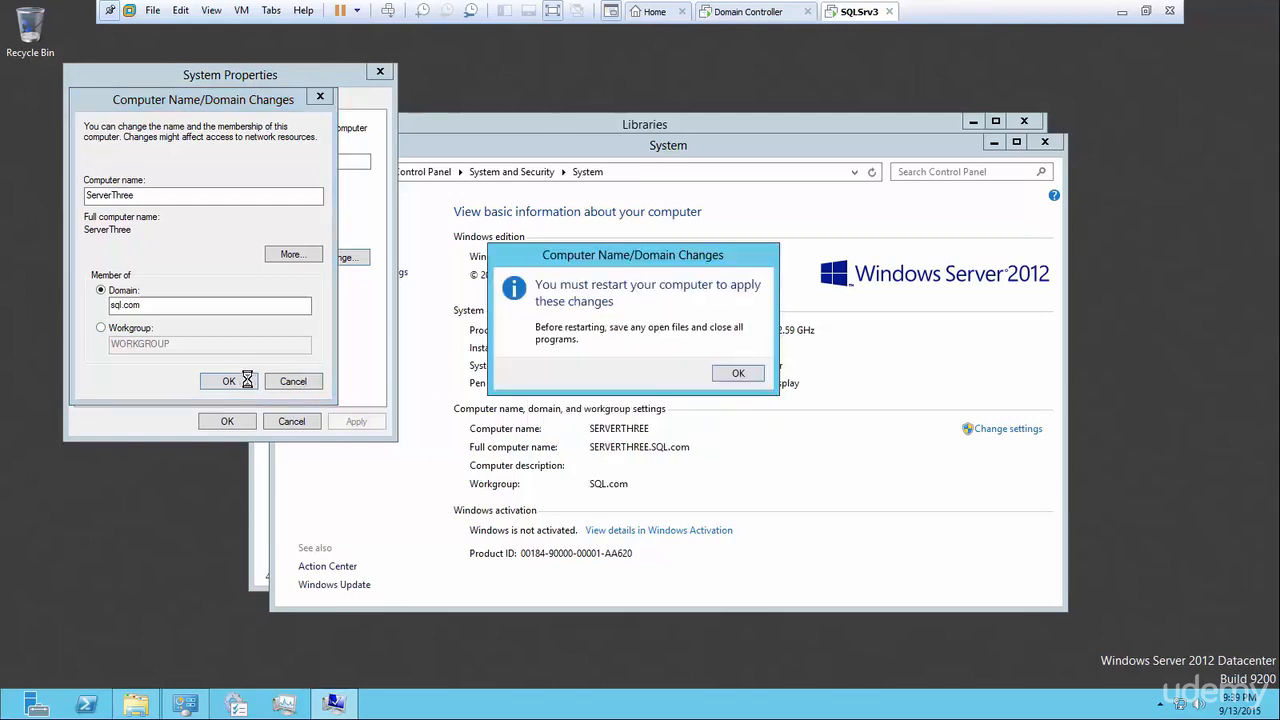
click(737, 373)
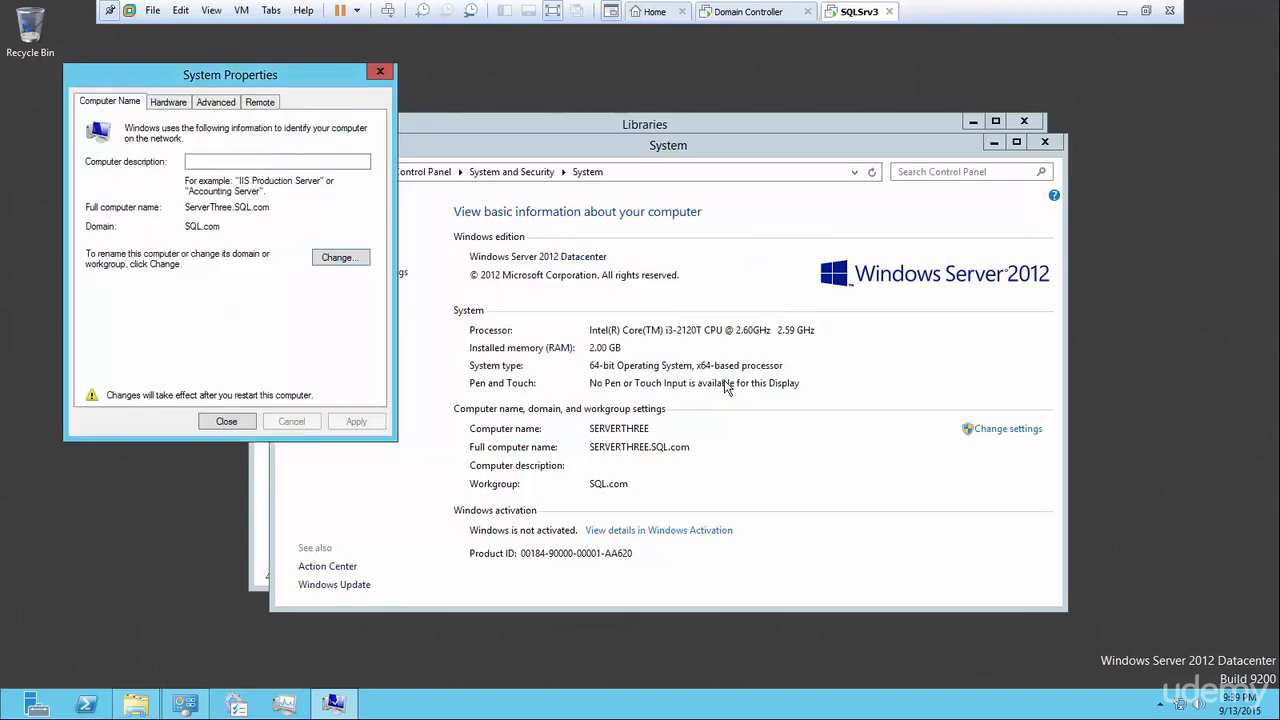
click(222, 424)
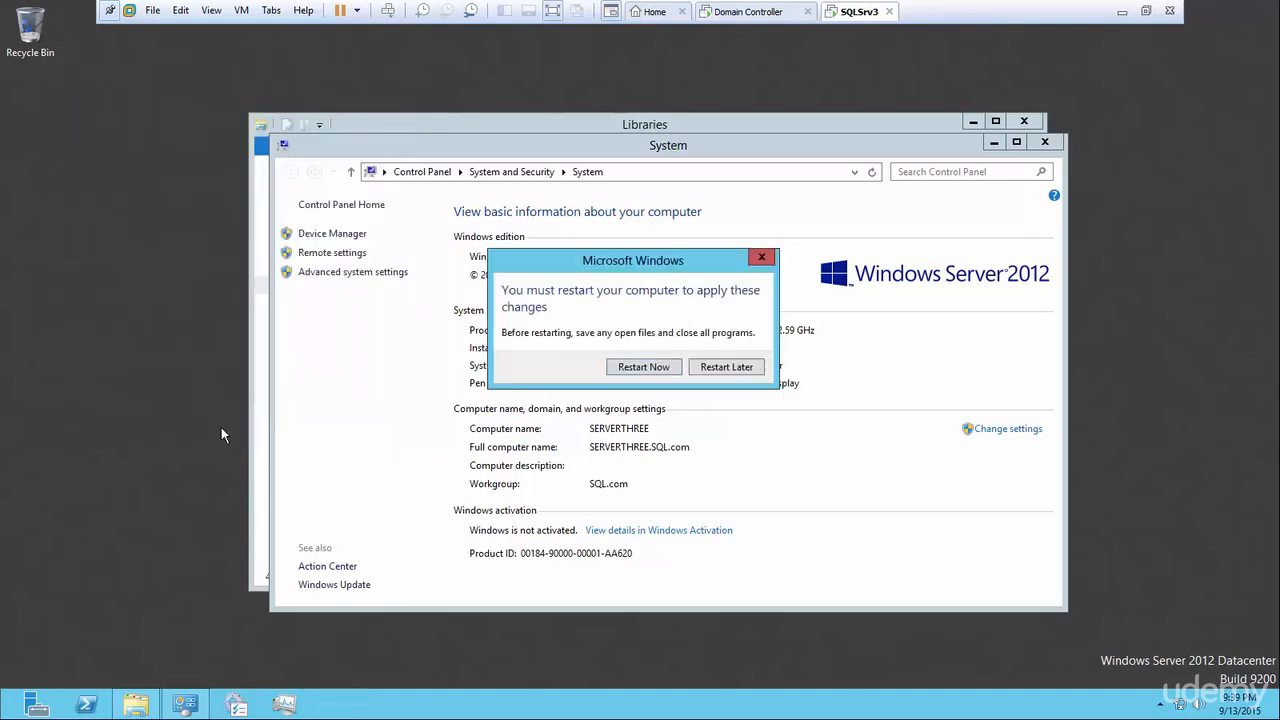
click(627, 370)
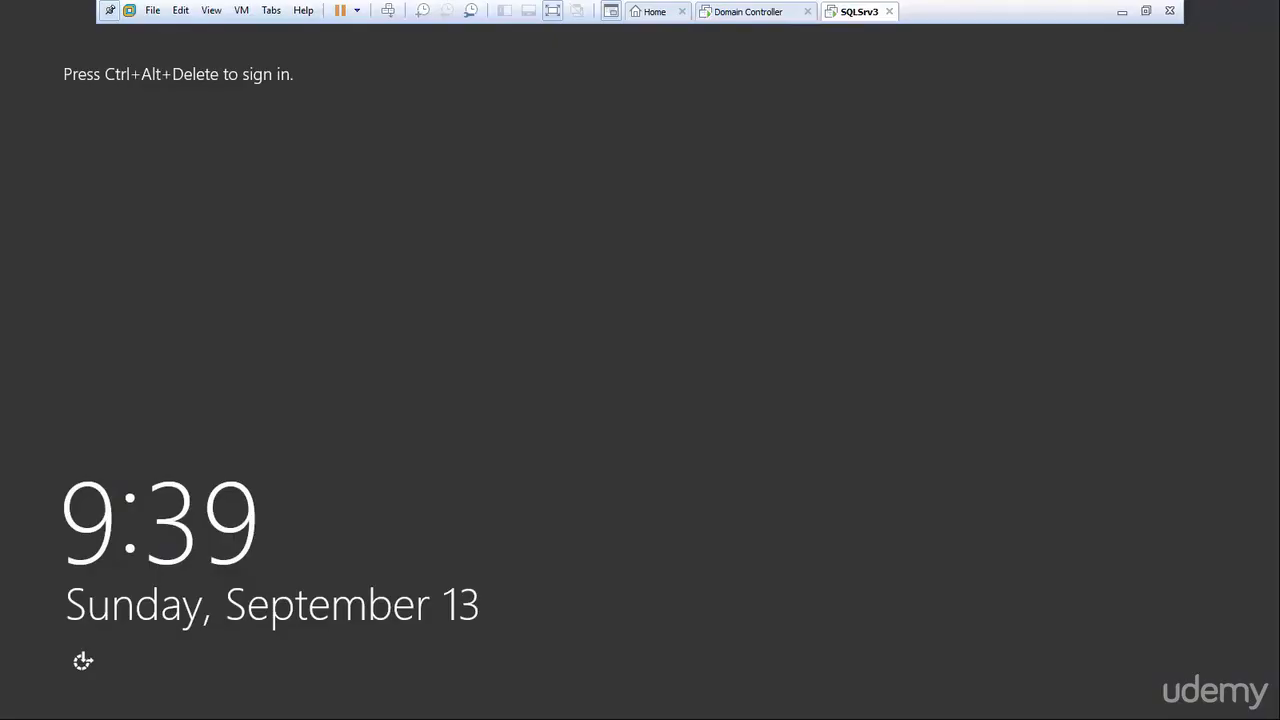
Bring up the guest's sign-in screen and switch to signing in as Other user.
click(388, 10)
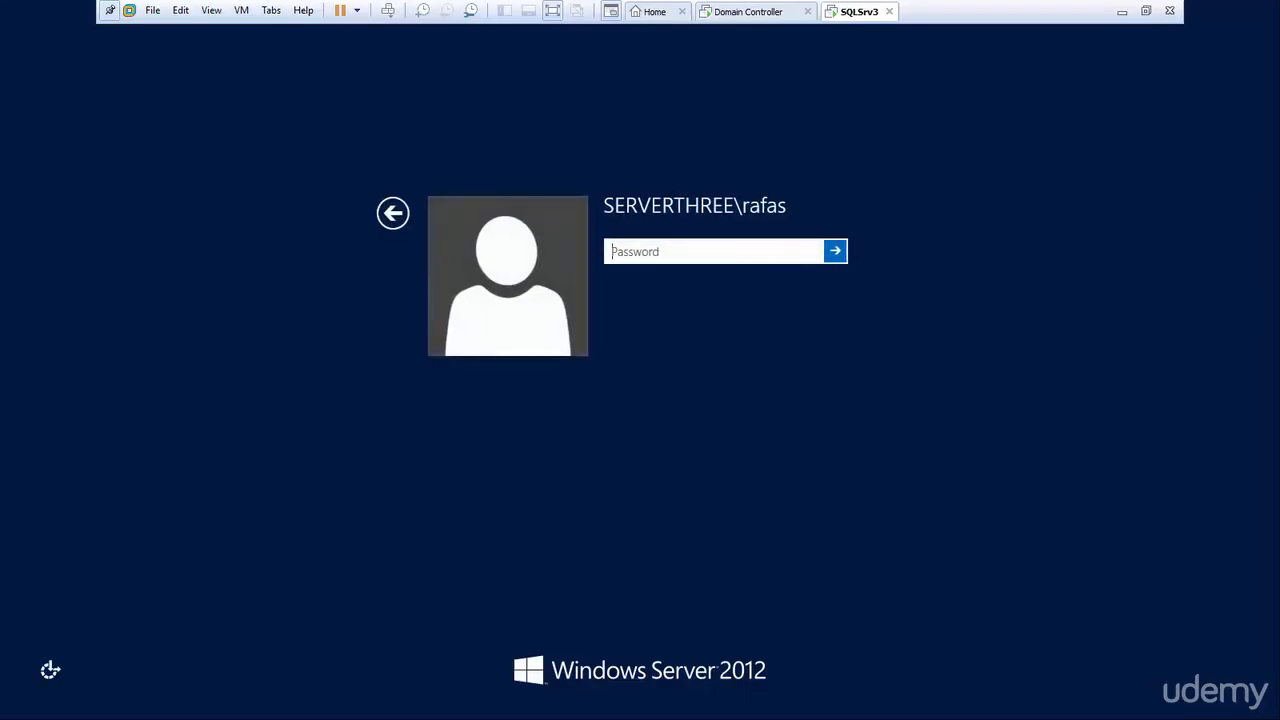
click(393, 213)
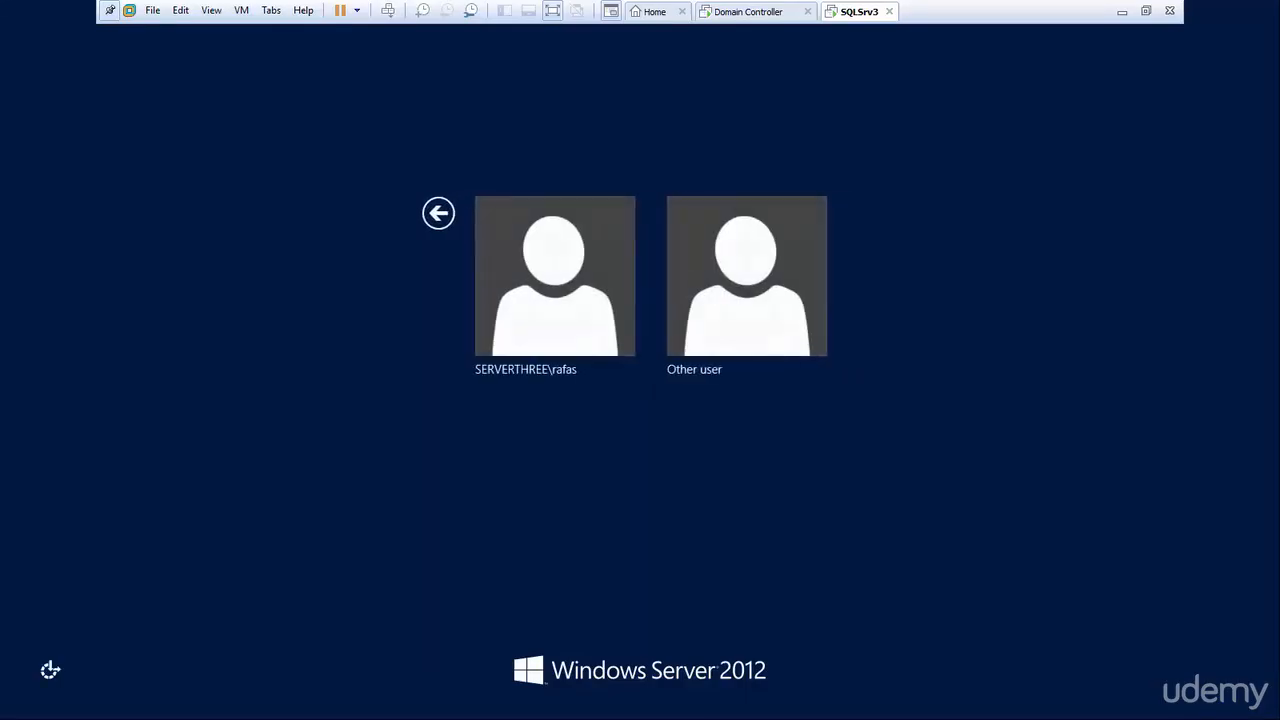
click(743, 275)
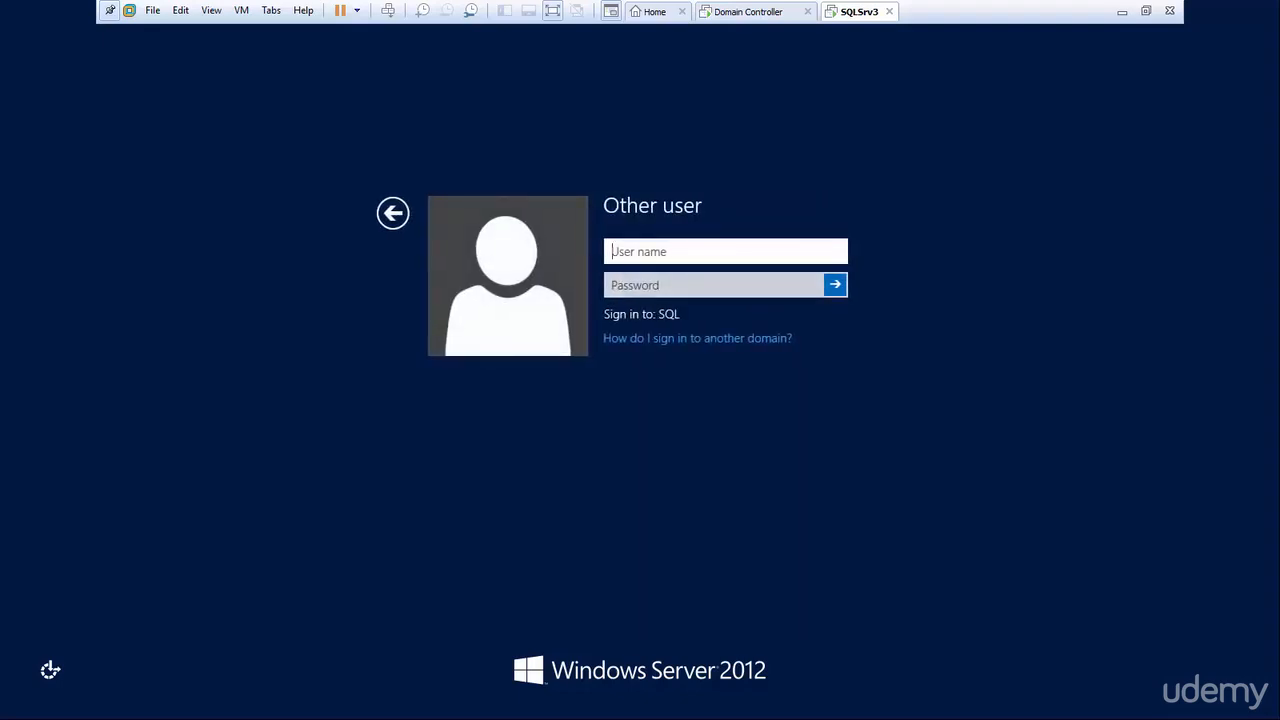
Enter the sql domain administrator user name and its password, then submit the sign-in.
text(s)
key(BackSpace)
text(sql\adminisr)
key(BackSpace)
text(tator)
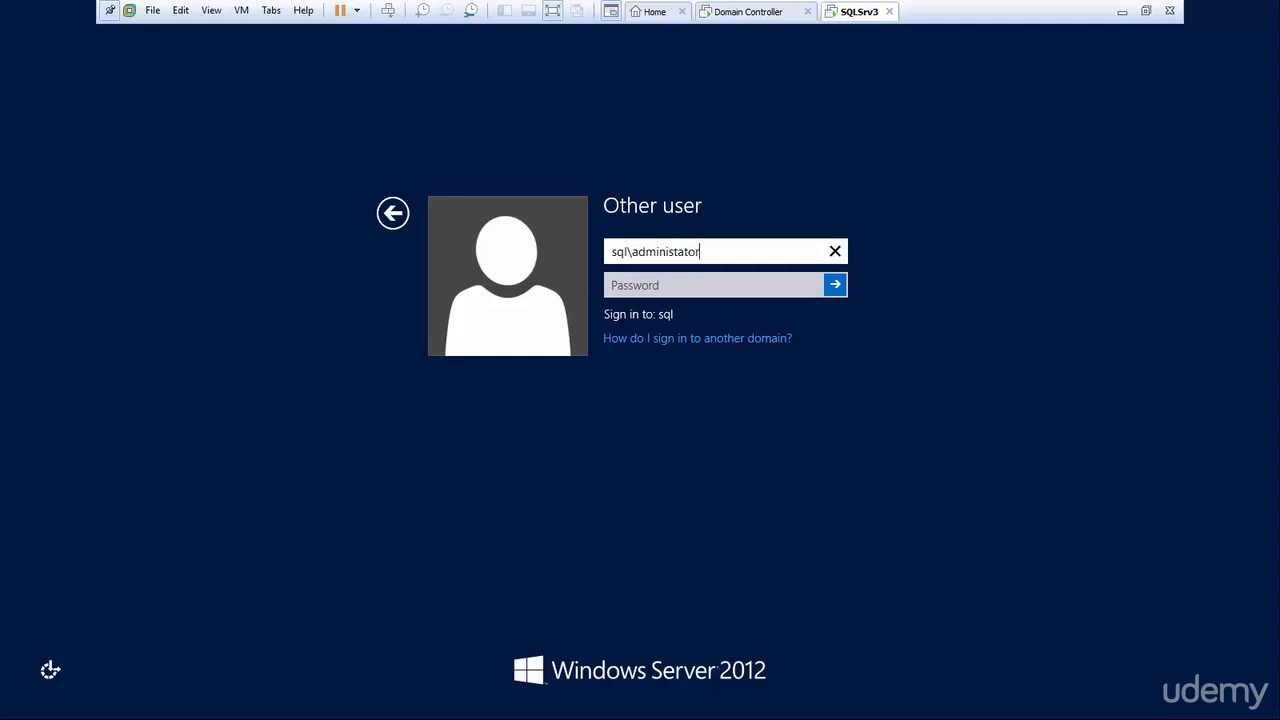
key(Tab)
text(•••••)
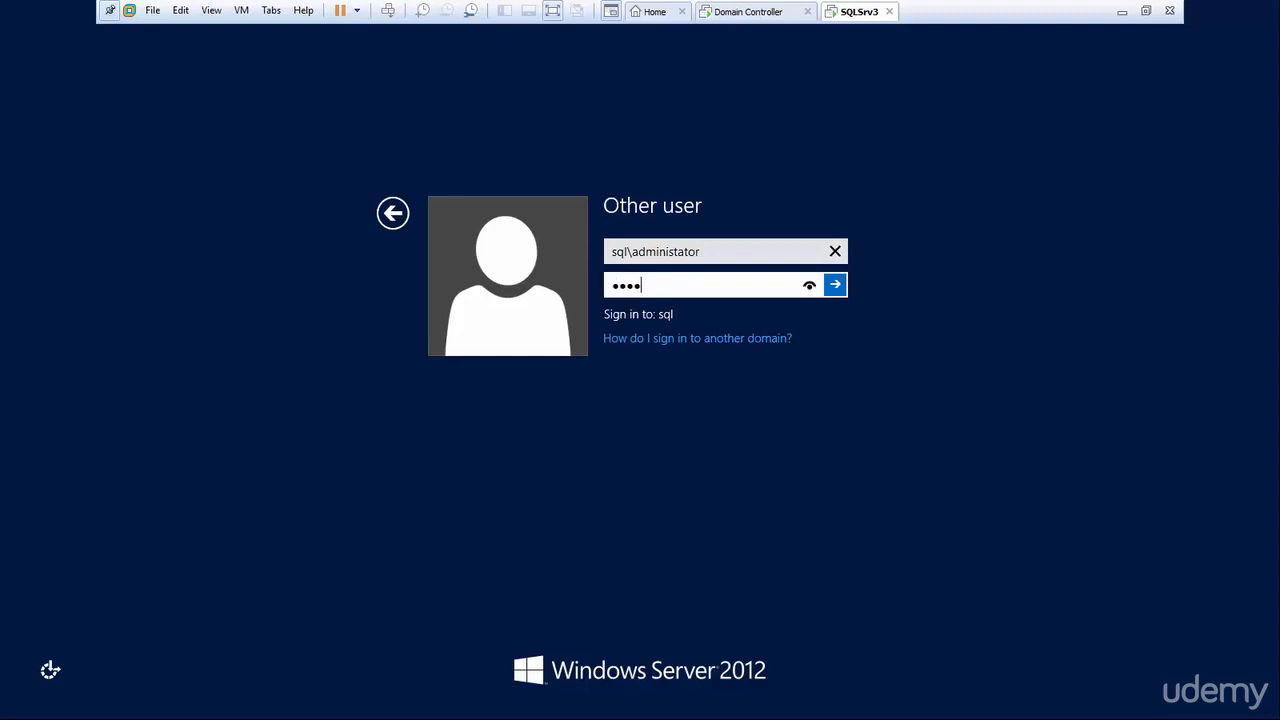
text(•••••)
key(Return)
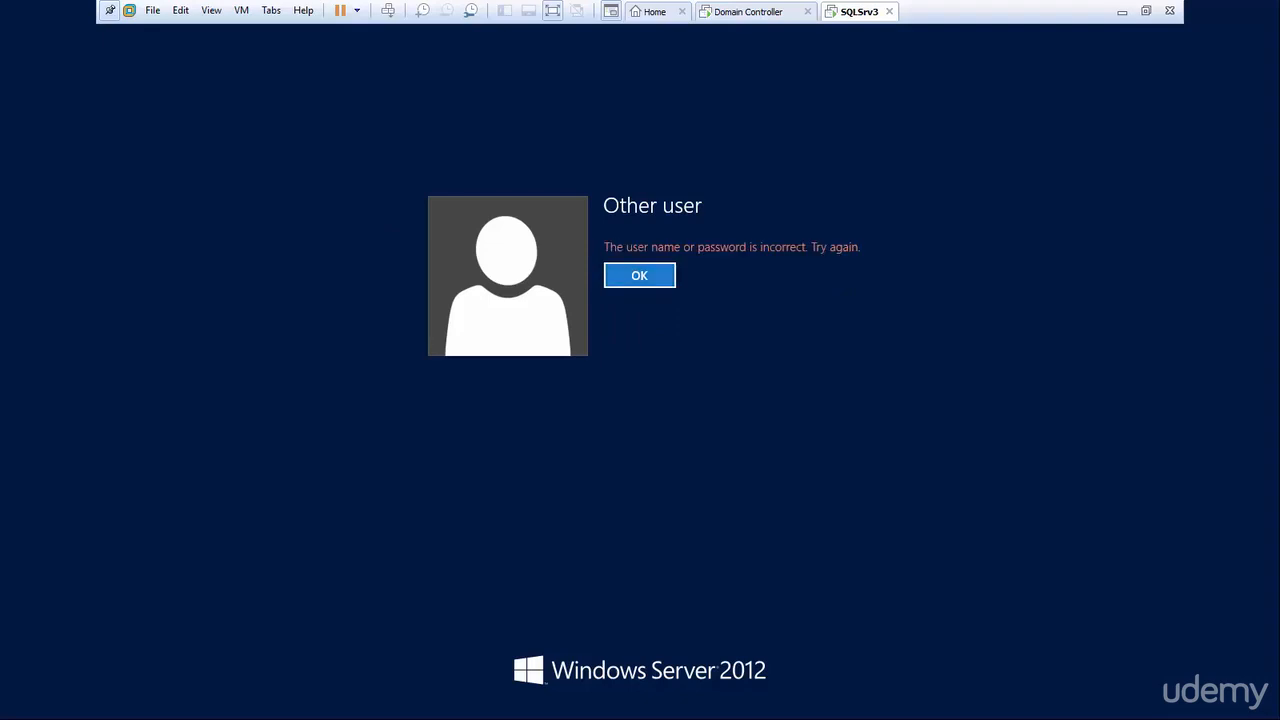
After the sign-in error, correct the user name to sql\administrator and sign in with the password.
key(Return)
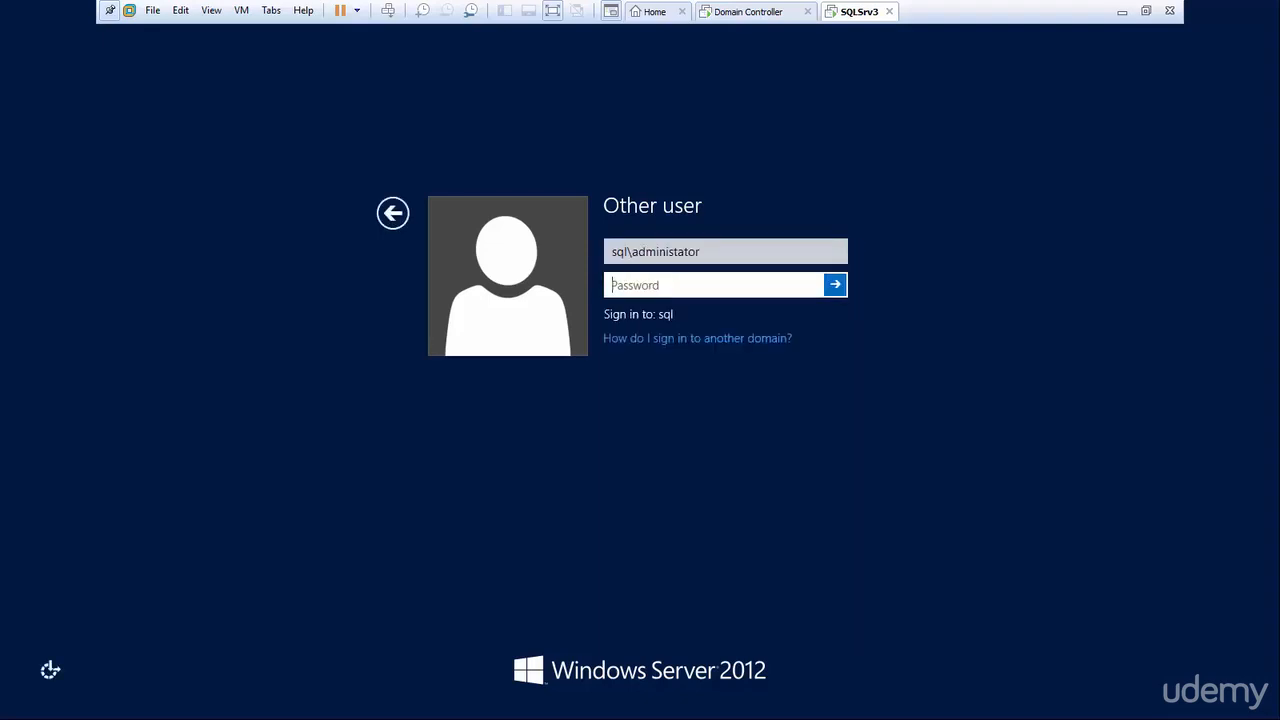
click(679, 252)
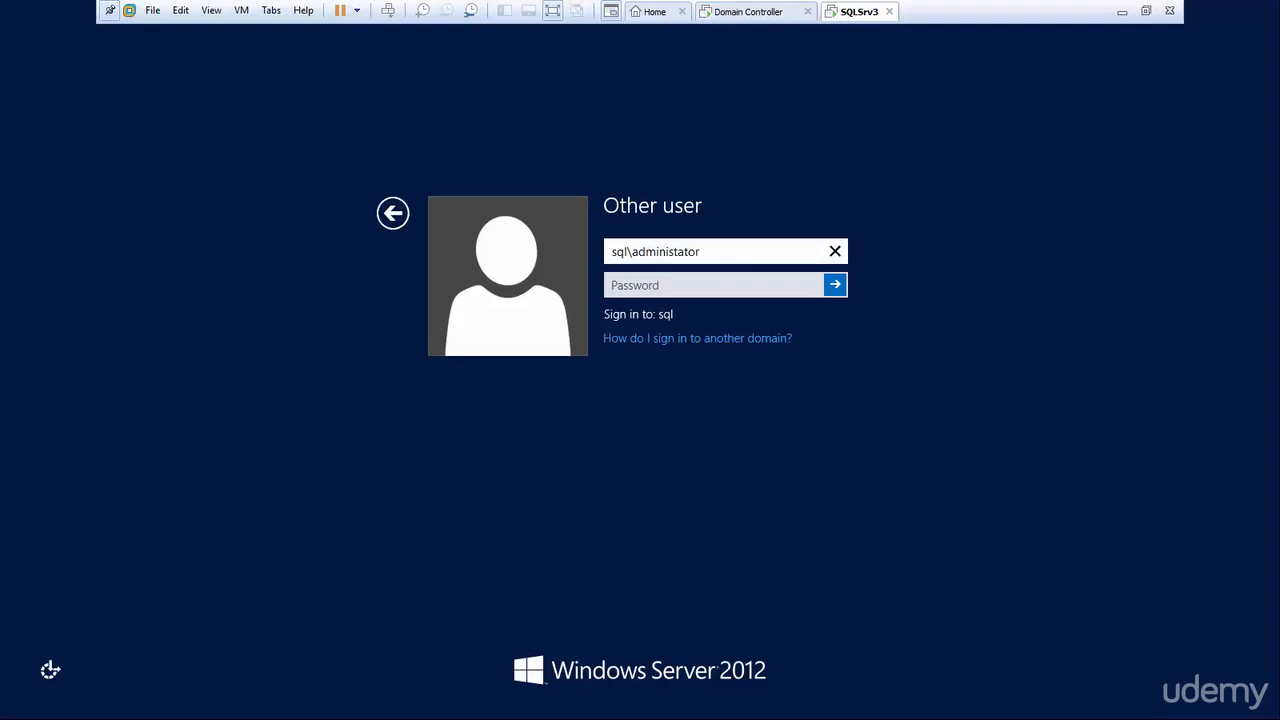
text(r)
key(Return)
key(Return)
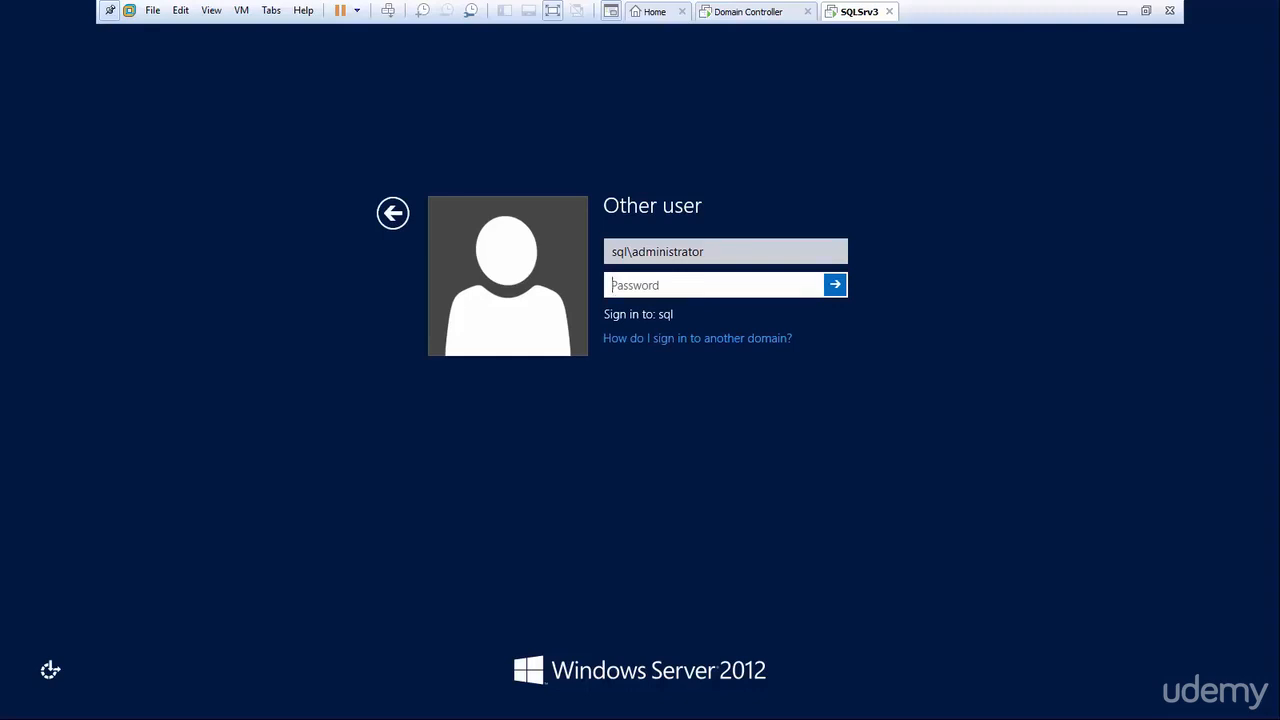
text(**********)
key(Return)
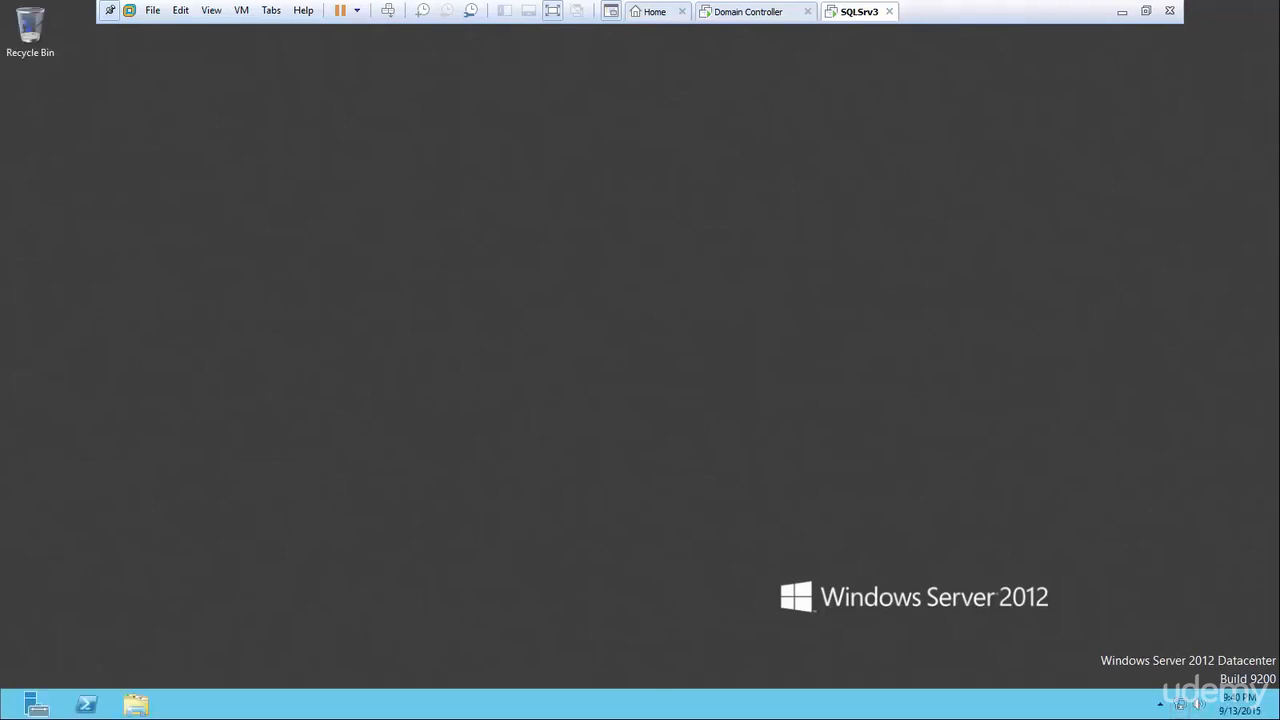
Confirm the SQL.com domain network in Network and Sharing Center, then accept the VMware Tools sign-out.
right_click(1180, 704)
click(1163, 693)
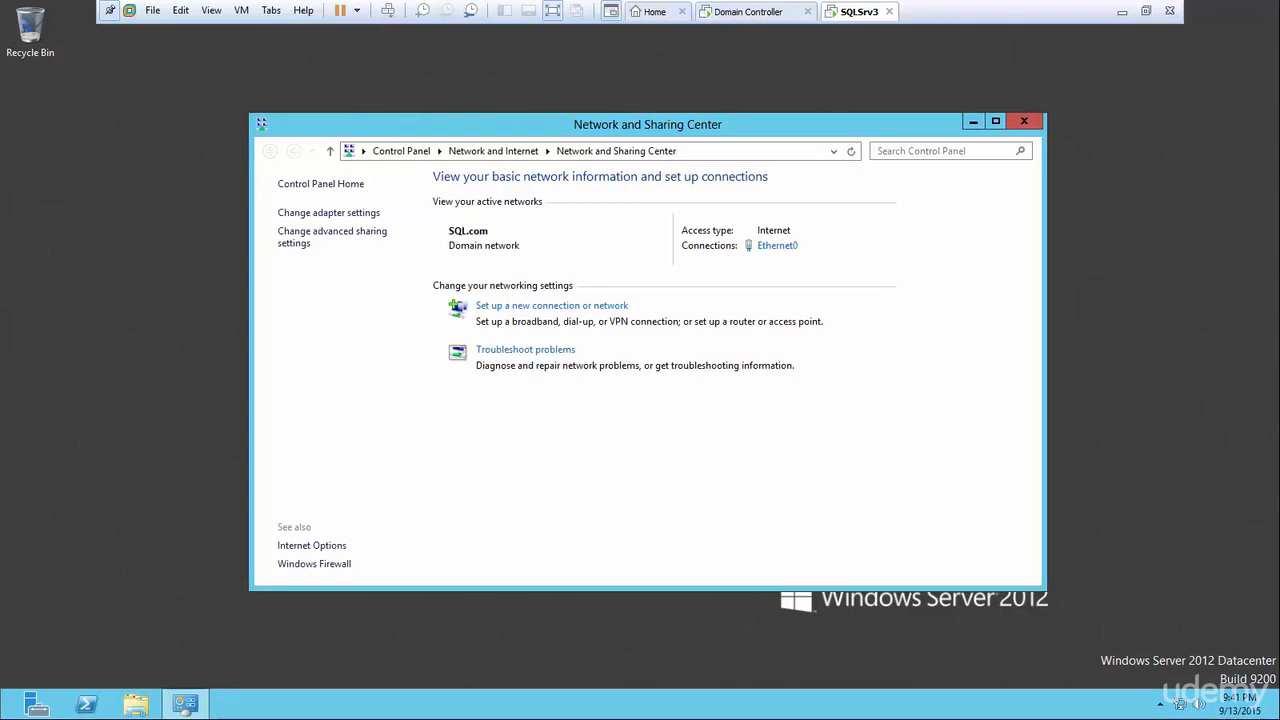
click(1024, 121)
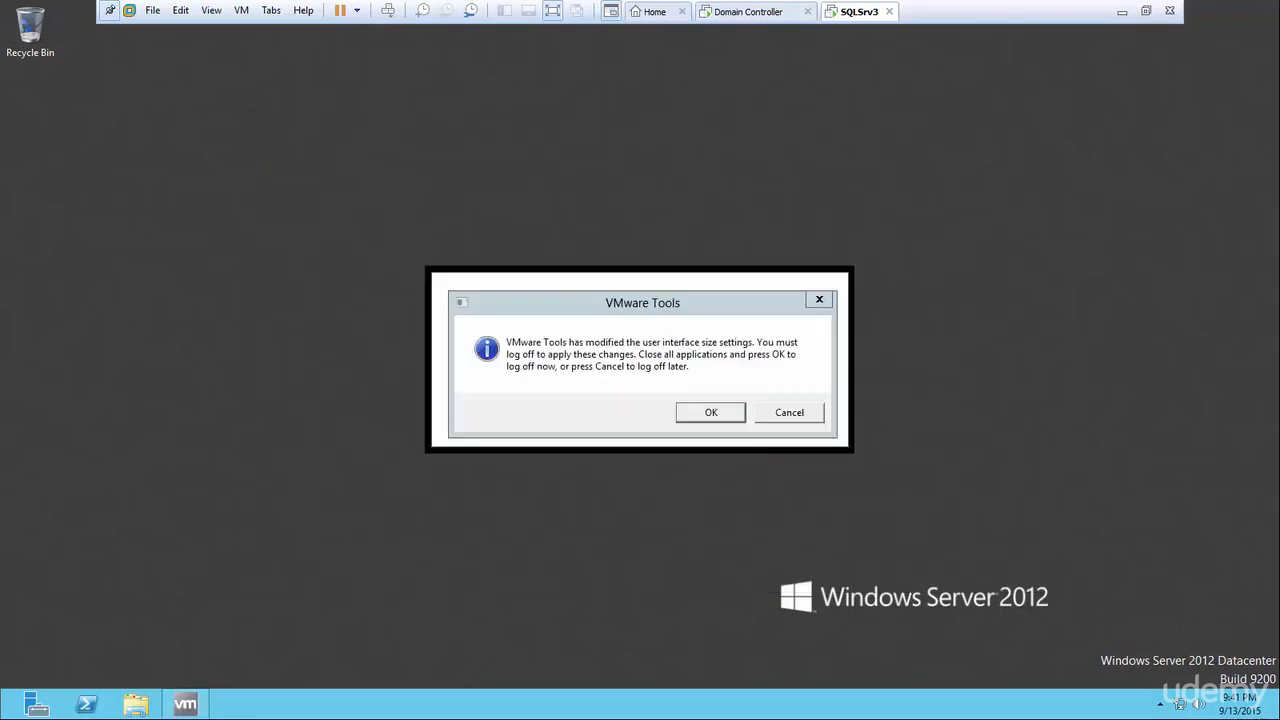
key(Return)
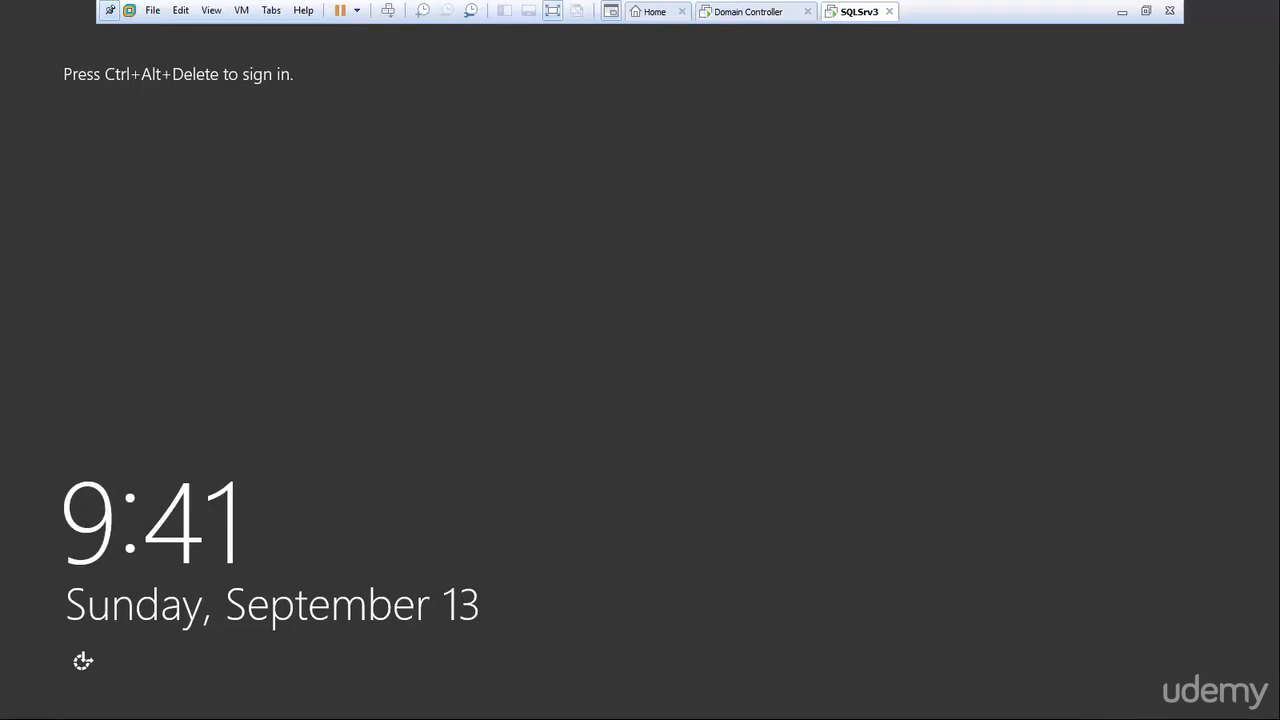
Exit full screen and release input from SQLSrv3 so the VM library is visible.
click(1146, 11)
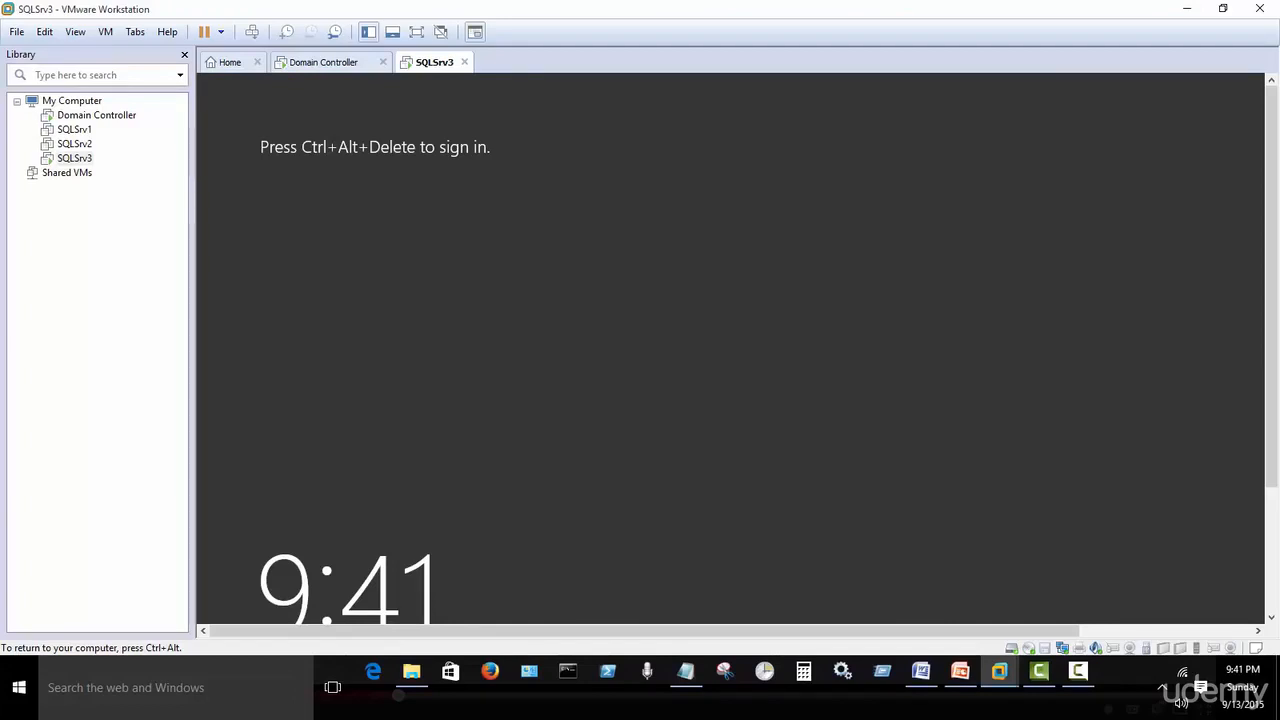
key(ctrl+alt)
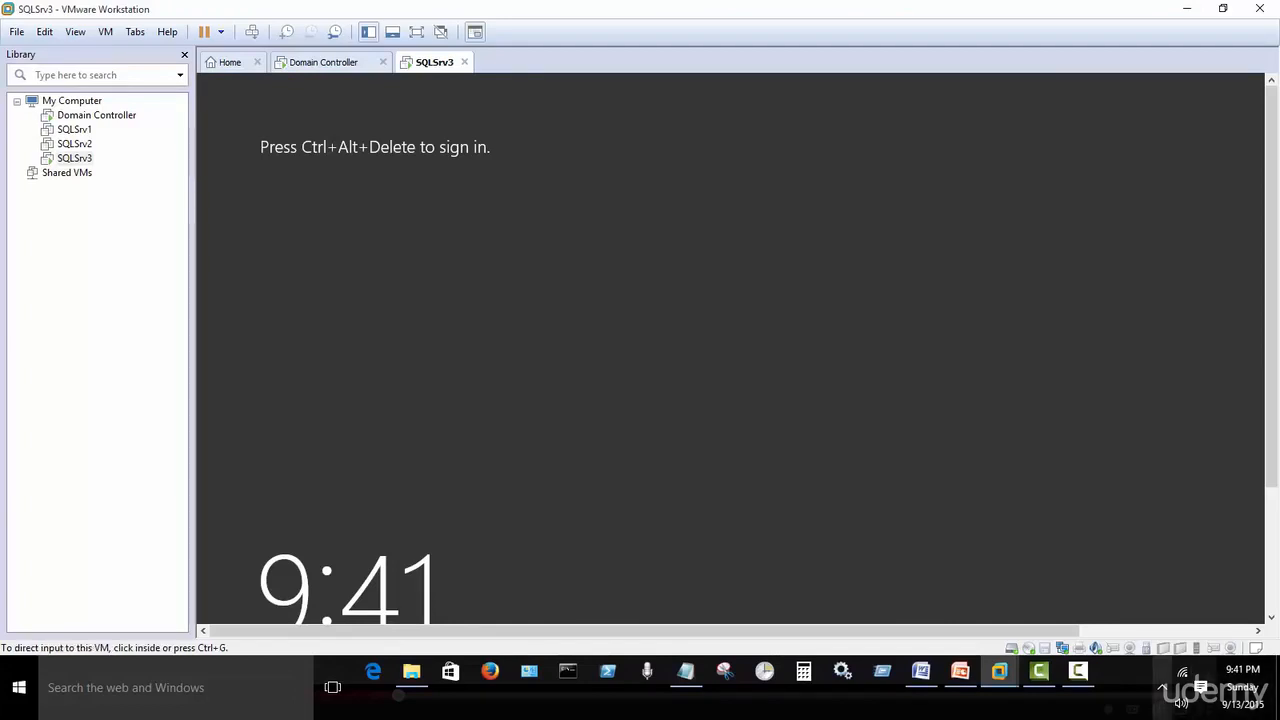
click(1078, 672)
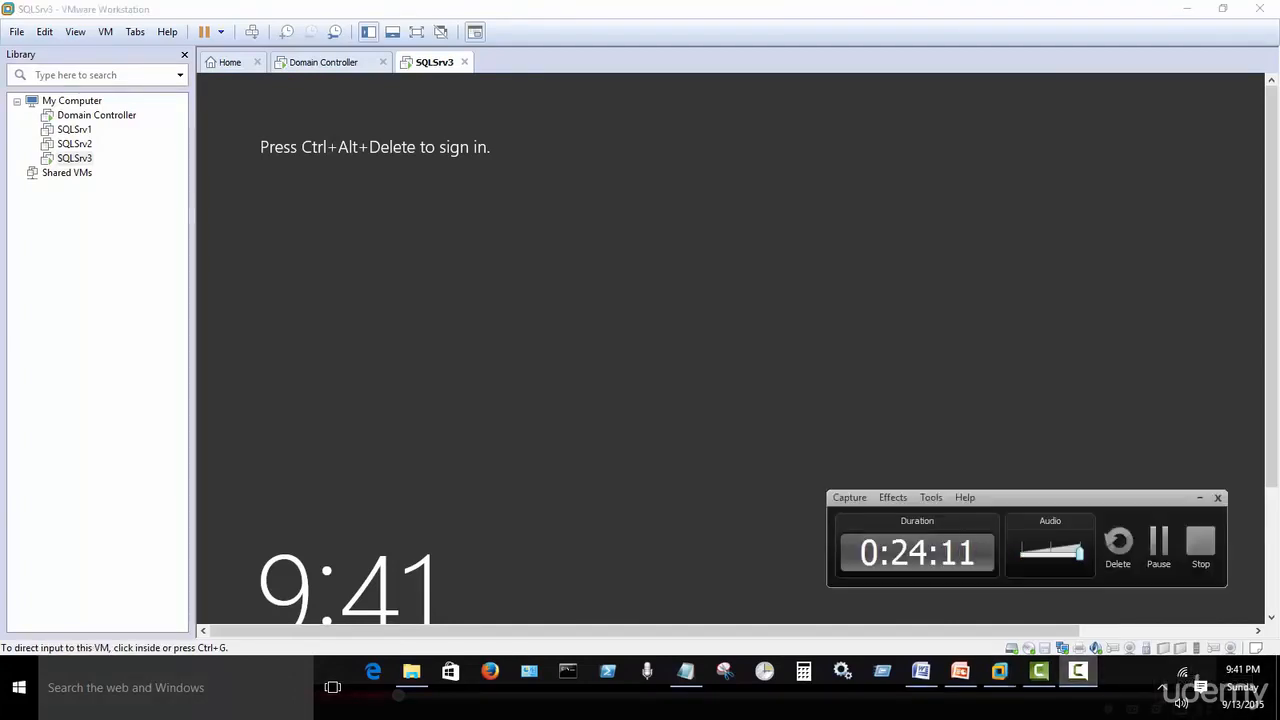